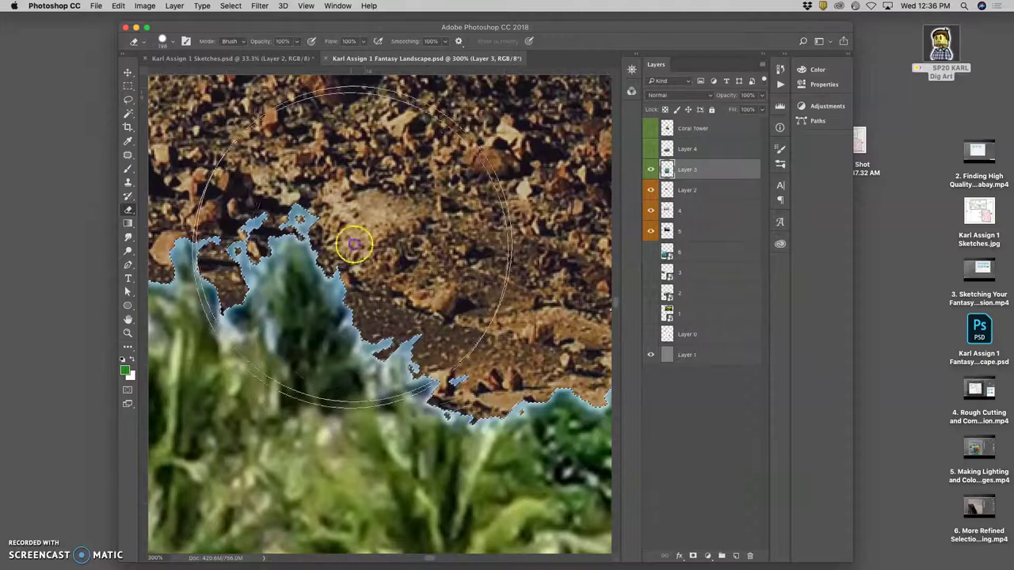
# Step: Erase the beach photo's remaining sky just above the palm tops inside the active selection on Layer 3
pyautogui.moveTo(412, 316); pyautogui.dragTo(547, 349)
pyautogui.moveTo(221, 203); pyautogui.dragTo(564, 247)
pyautogui.moveTo(159, 252); pyautogui.dragTo(307, 224)
# Step: Outline the leftover blue sky in front of the mountain with the Lasso tool and delete it from Layer 3
pyautogui.press('super+minus')
pyautogui.press('super+minus')
pyautogui.press('super+minus')
pyautogui.press('super+minus')
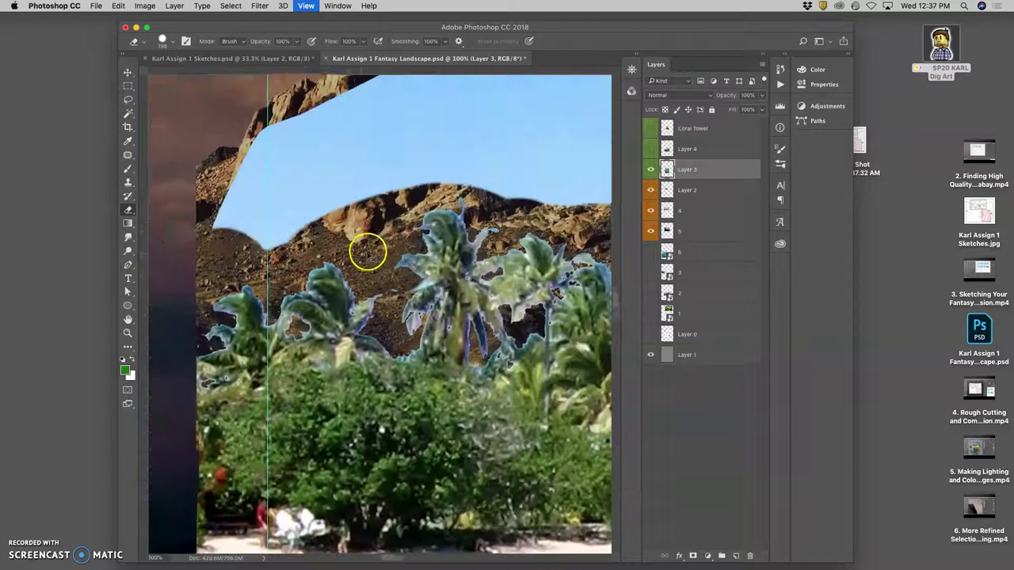
pyautogui.moveTo(479, 231); pyautogui.dragTo(314, 201)
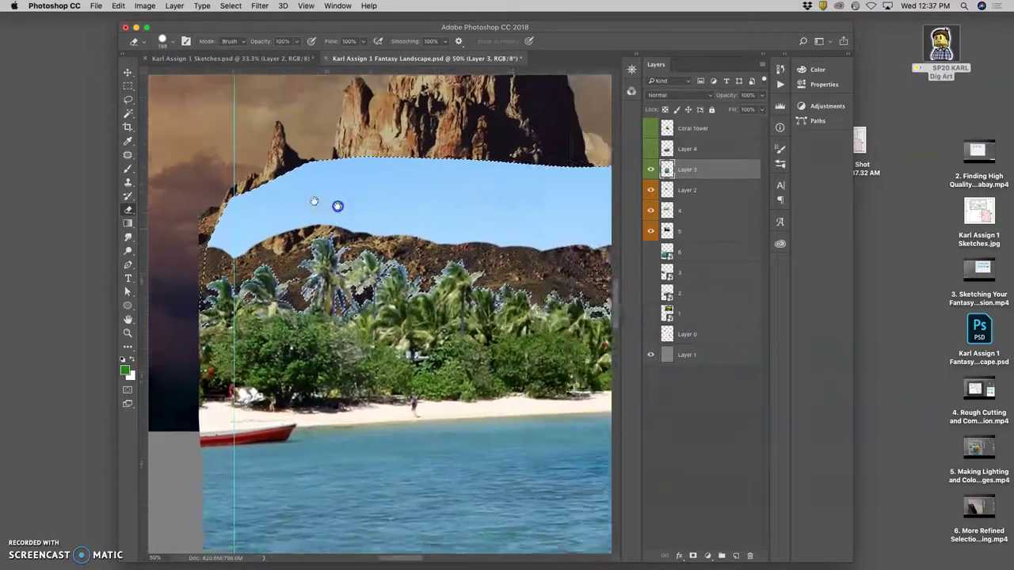
pyautogui.press('super+minus')
pyautogui.press('super+minus')
pyautogui.press('super+minus')
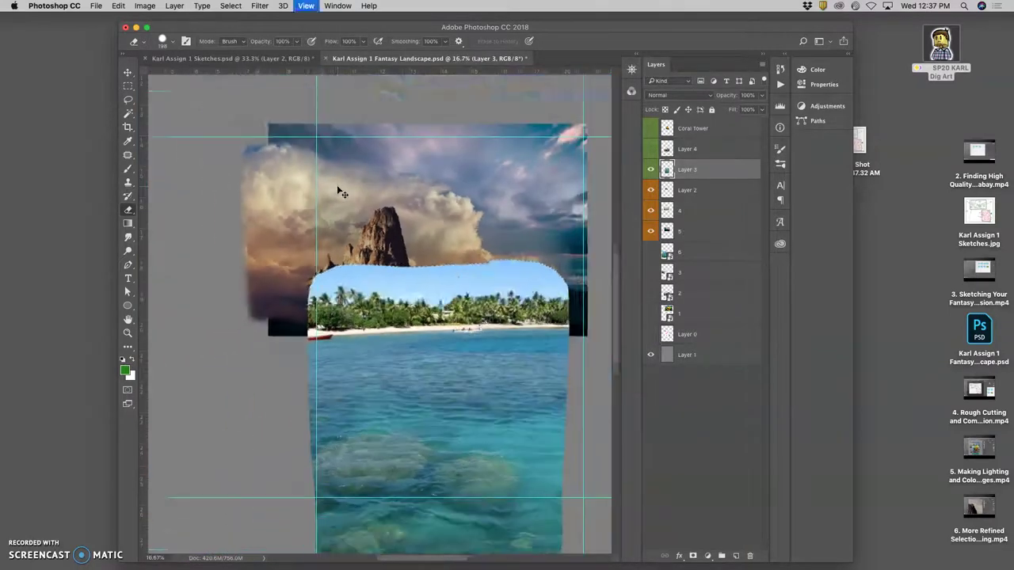
pyautogui.click(128, 100)
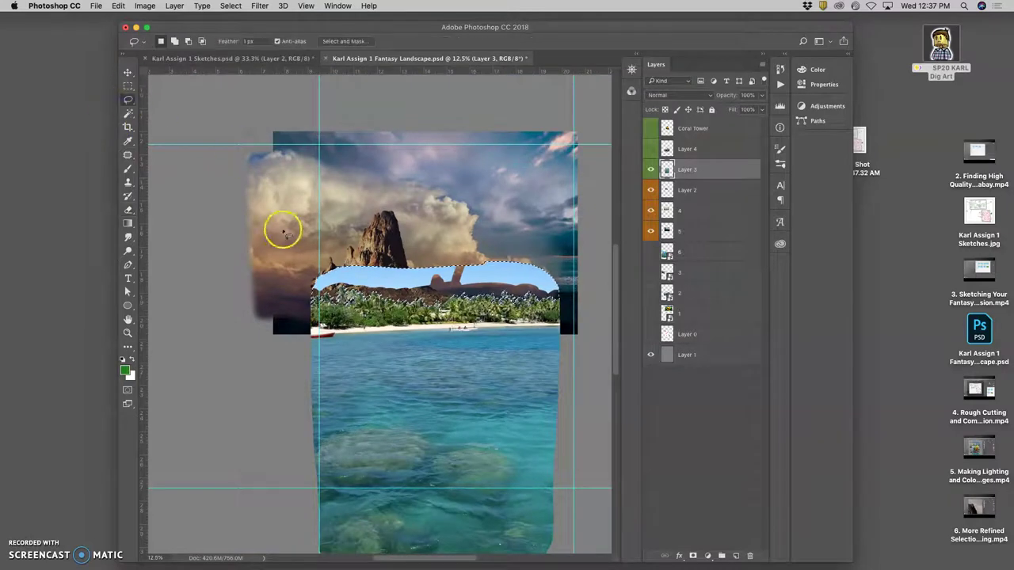
pyautogui.press('super+plus')
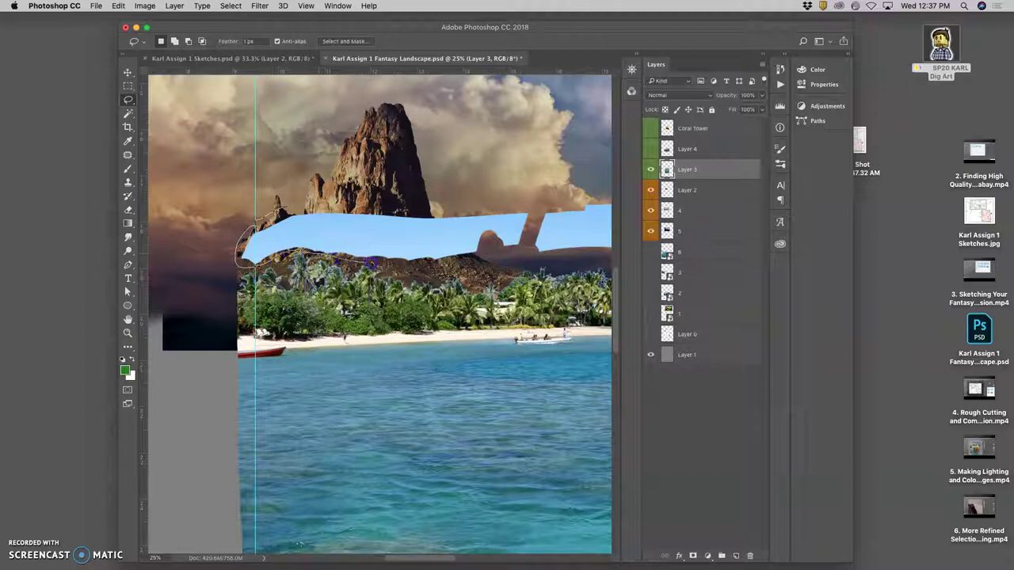
pyautogui.moveTo(582, 244)
pyautogui.mouseDown()
pyautogui.moveTo(375, 199)
pyautogui.moveTo(262, 207)
pyautogui.mouseUp()
pyautogui.press('Delete')
# Step: Lasso the remaining patch of blue sky above the trees on the side away from the mountain and delete it
pyautogui.moveTo(481, 166); pyautogui.dragTo(245, 136)
pyautogui.click(348, 162)
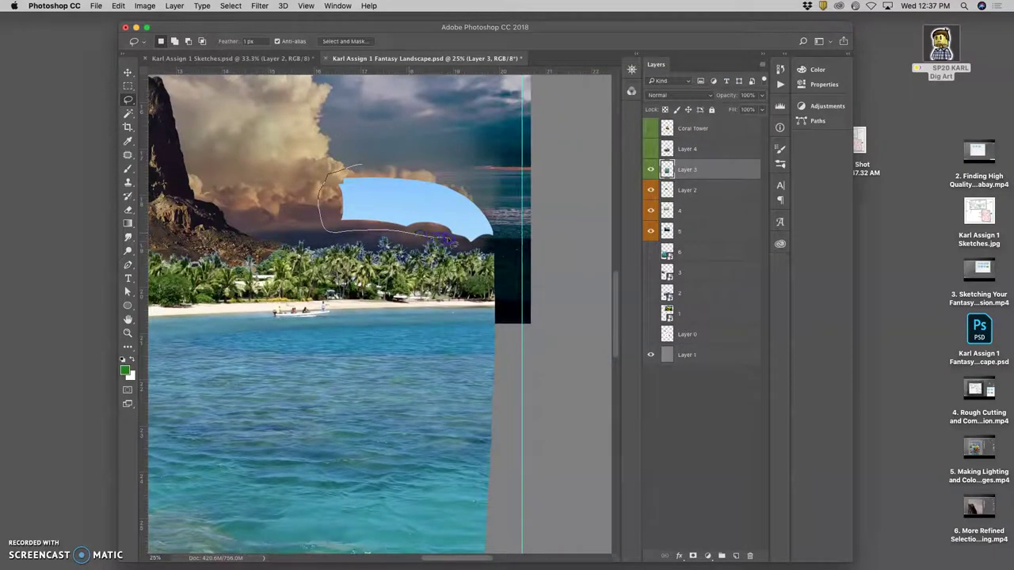
pyautogui.moveTo(438, 164); pyautogui.dragTo(393, 164)
pyautogui.click(394, 164)
pyautogui.press('Delete')
pyautogui.click(351, 158)
pyautogui.press('Delete')
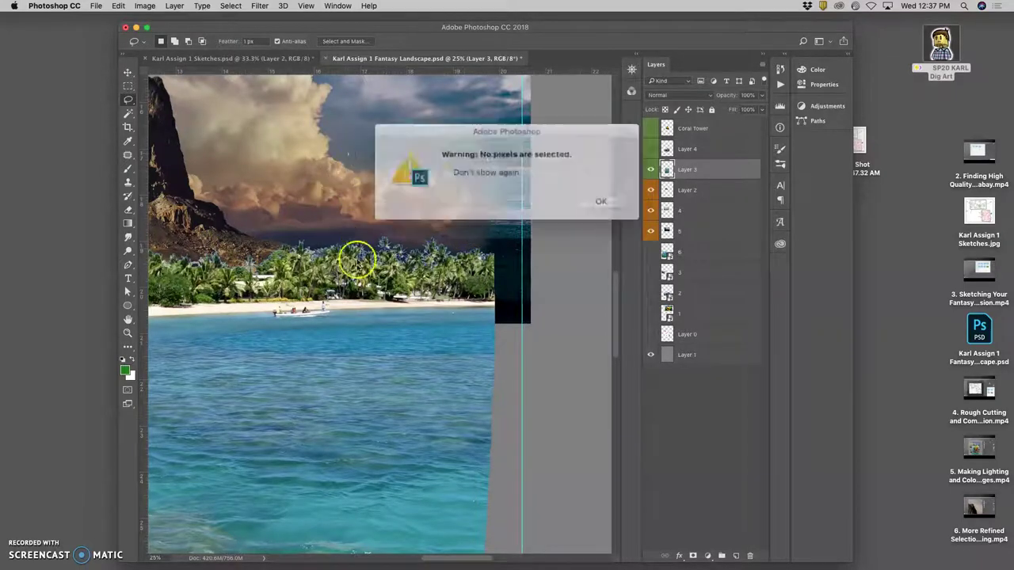
pyautogui.click(583, 197)
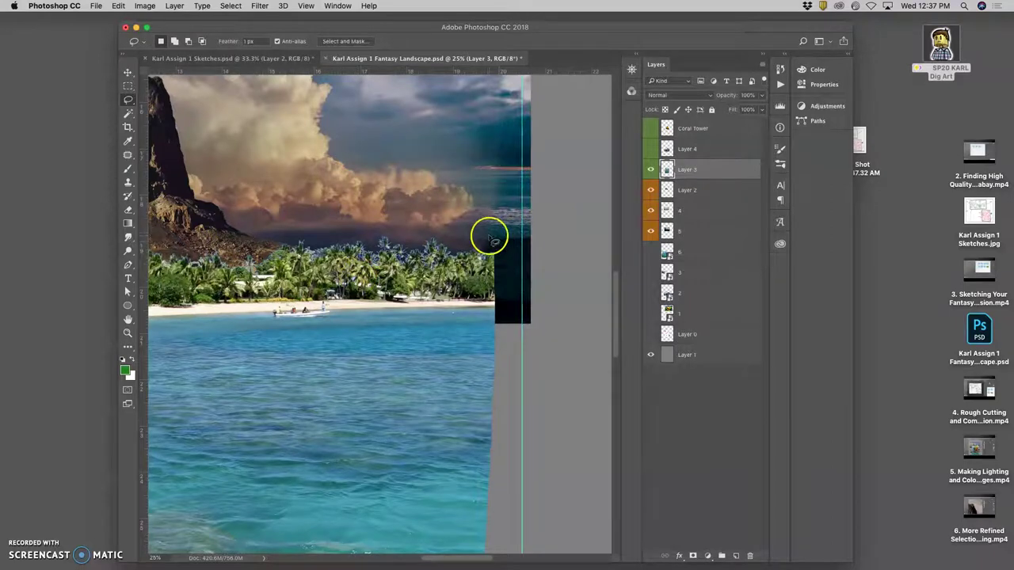
# Step: Hide Layer 2, 4 and 5, and select the empty area around the beach image on Layer 3 with the Magic Wand
pyautogui.moveTo(481, 231); pyautogui.dragTo(571, 193)
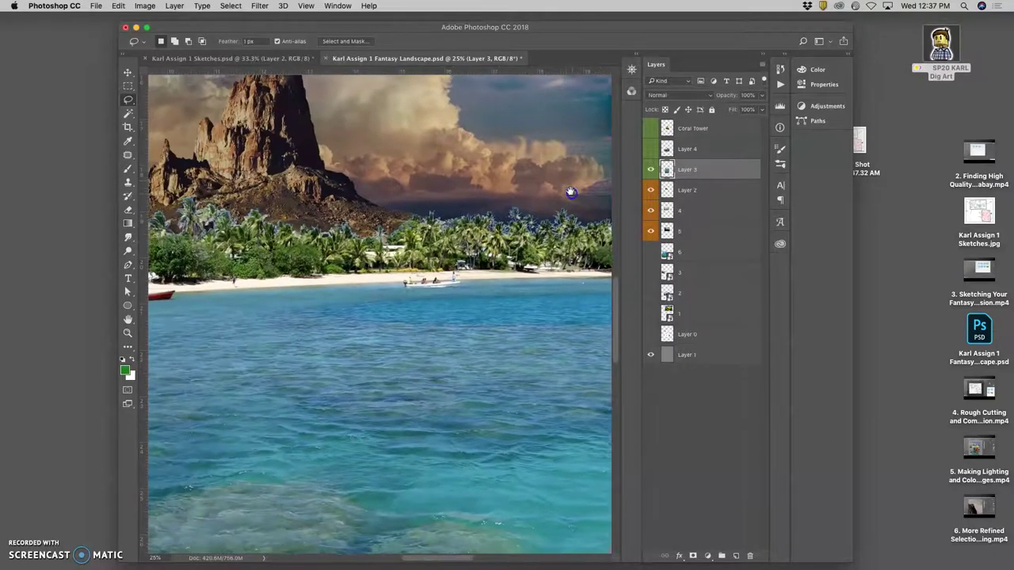
pyautogui.press('super+minus')
pyautogui.click(128, 115)
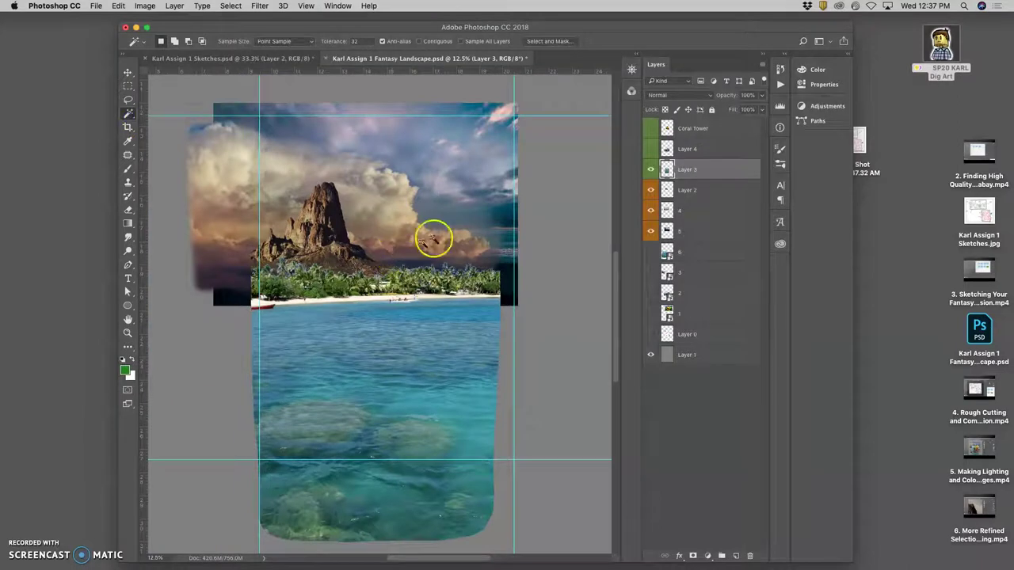
pyautogui.moveTo(649, 181); pyautogui.dragTo(645, 296)
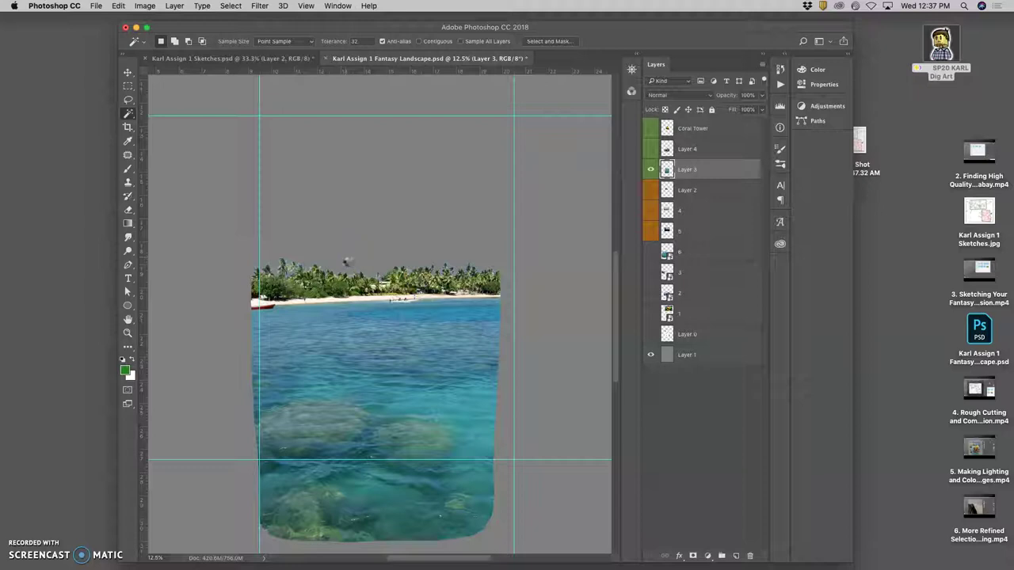
pyautogui.click(392, 201)
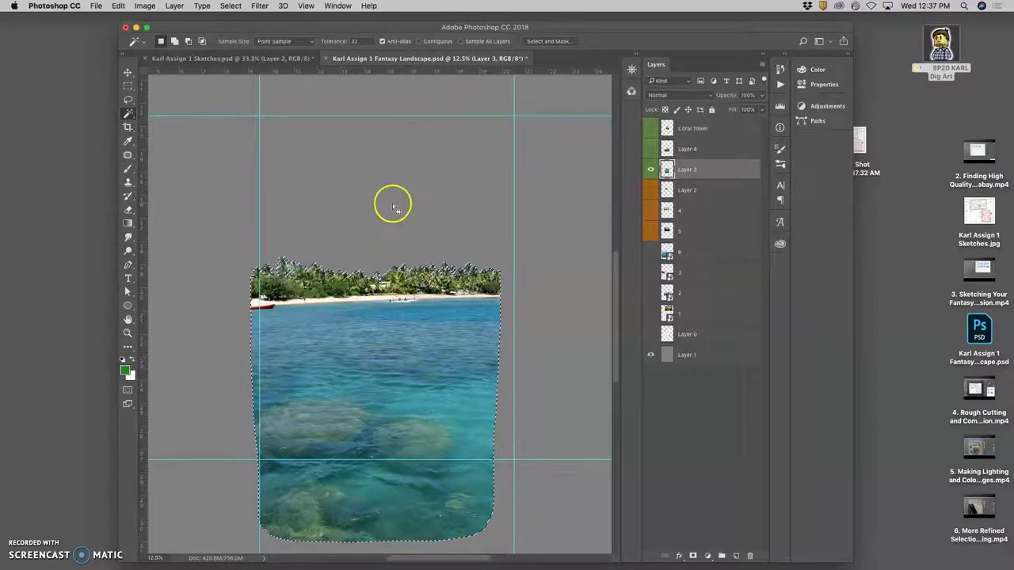
# Step: Refine the selection along the treetops in Select and Mask with Radius 5 px, Feather 1.6 px and Shift Edge +10%
pyautogui.press('super+plus')
pyautogui.press('super+plus')
pyautogui.press('super+plus')
pyautogui.press('super+plus')
pyautogui.press('super+plus')
pyautogui.press('super+plus')
pyautogui.press('super+plus')
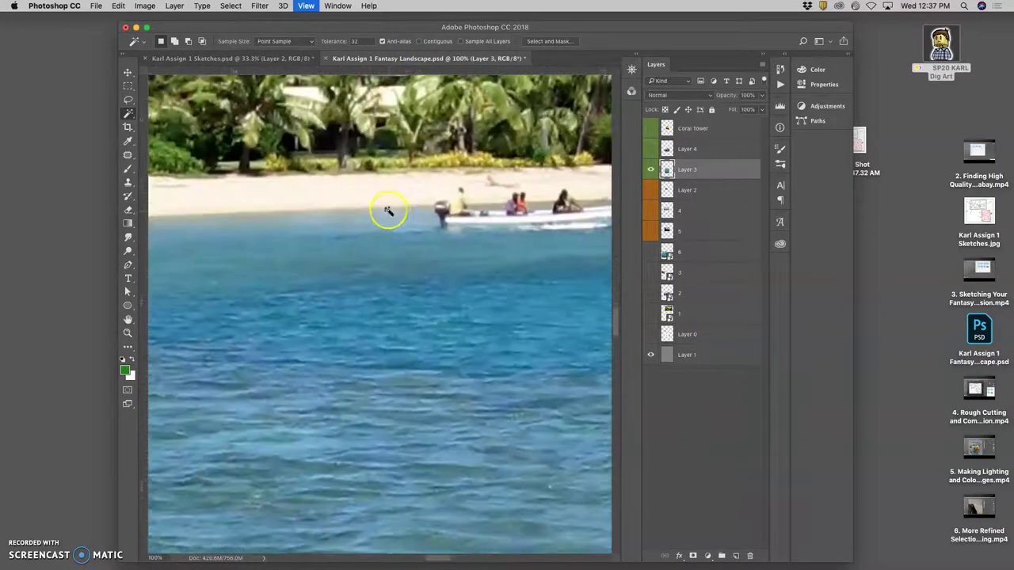
pyautogui.scroll(15, 381, 137)
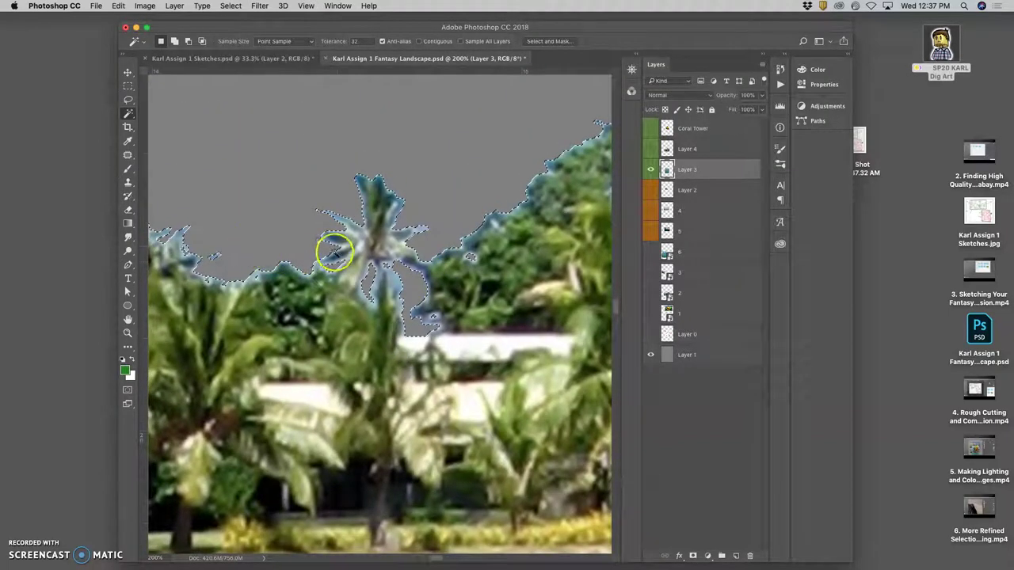
pyautogui.click(548, 41)
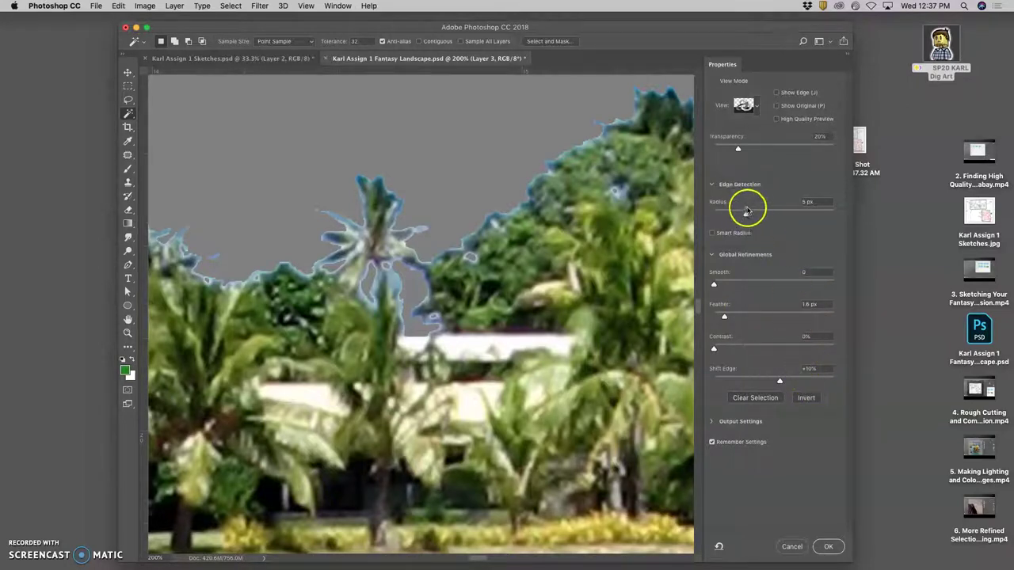
pyautogui.click(828, 547)
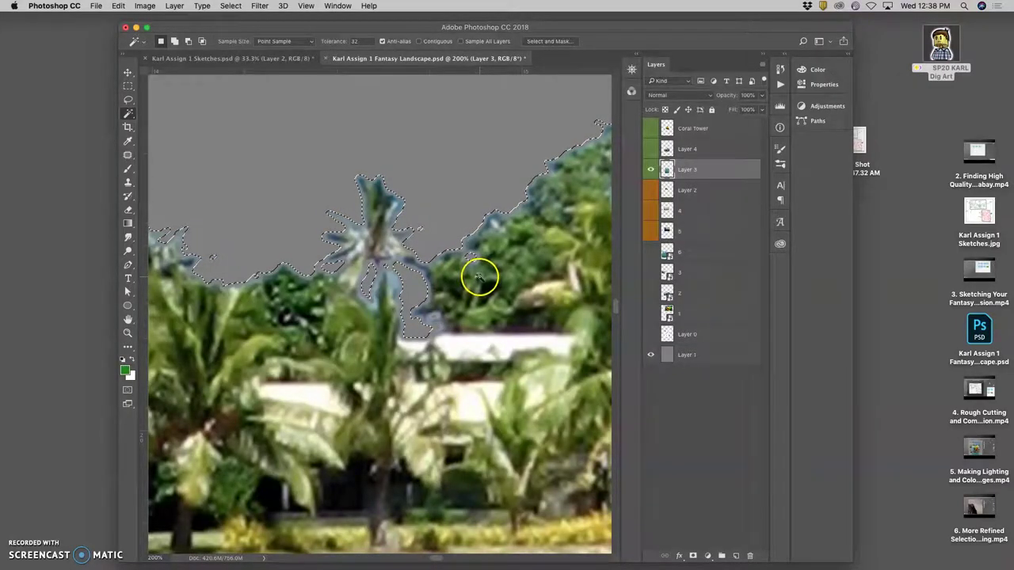
# Step: Delete the selected blue fringe from Layer 3, clear the selection, and show Layer 2, 4 and 5 again
pyautogui.press('Delete')
pyautogui.press('super+d')
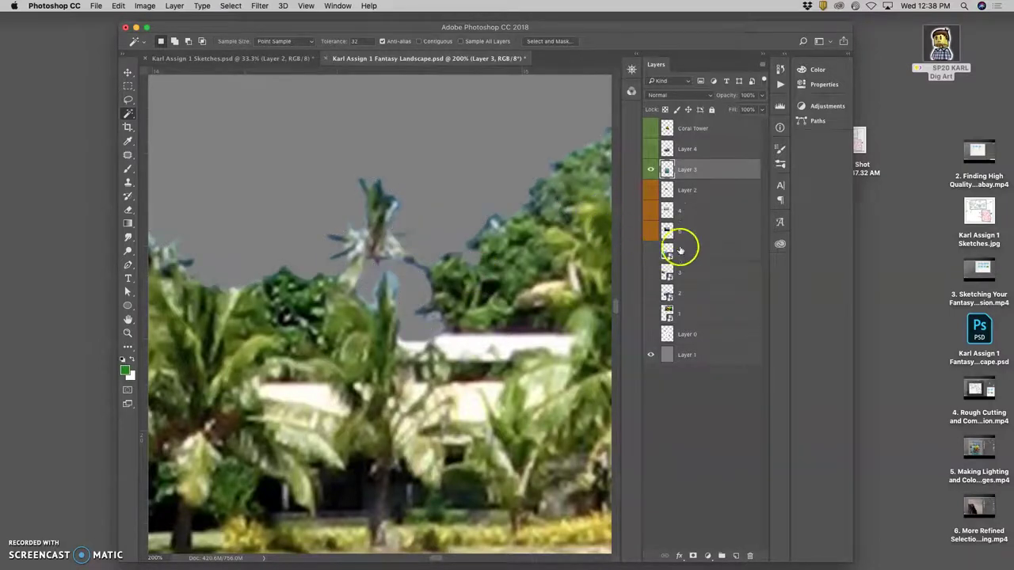
pyautogui.click(651, 190)
pyautogui.click(651, 211)
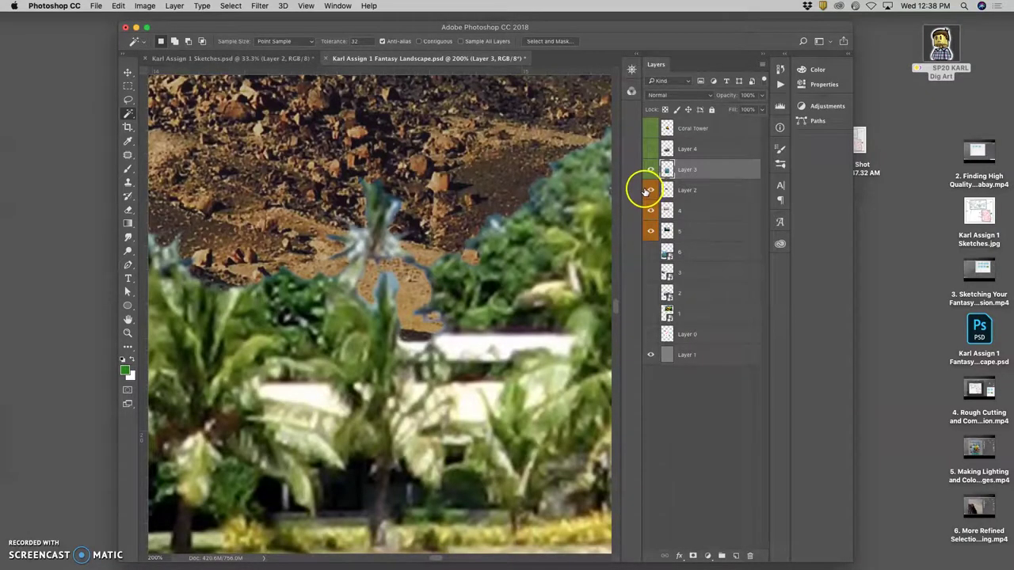
# Step: Lasso the isolated palm top standing in front of the mountain above the white roof and delete it from Layer 3
pyautogui.press('super+minus')
pyautogui.press('super+minus')
pyautogui.press('super+minus')
pyautogui.press('super+minus')
pyautogui.press('super+minus')
pyautogui.press('super+minus')
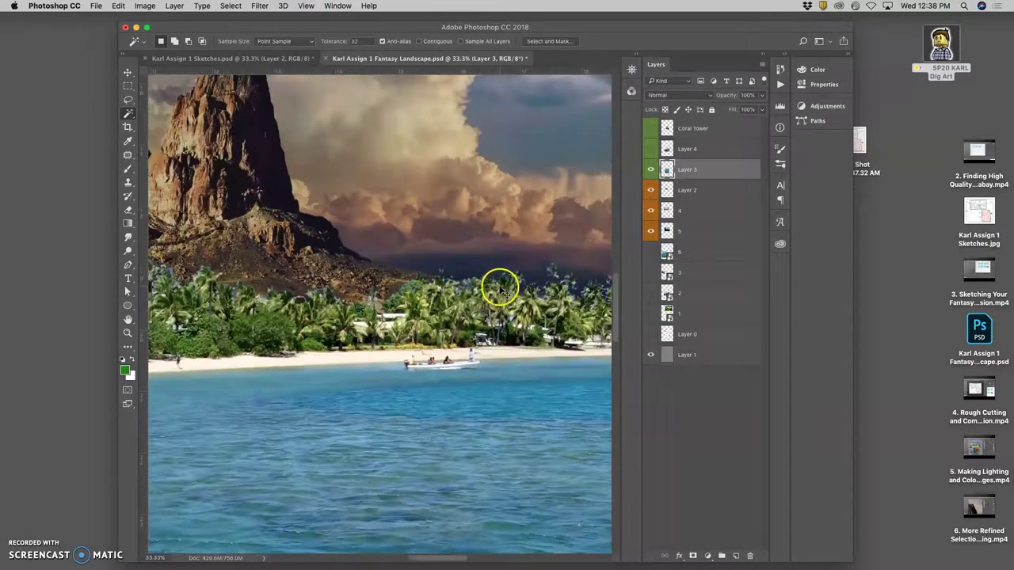
pyautogui.press('super+plus')
pyautogui.press('super+plus')
pyautogui.press('super+plus')
pyautogui.press('super+plus')
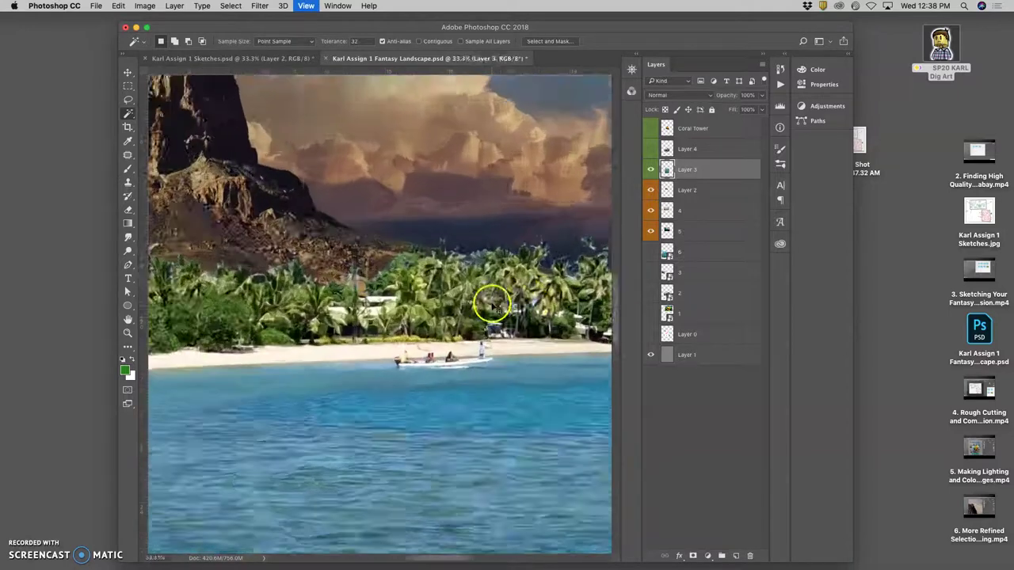
pyautogui.moveTo(418, 223)
pyautogui.mouseDown()
pyautogui.moveTo(356, 216)
pyautogui.moveTo(427, 197)
pyautogui.mouseUp()
pyautogui.click(127, 102)
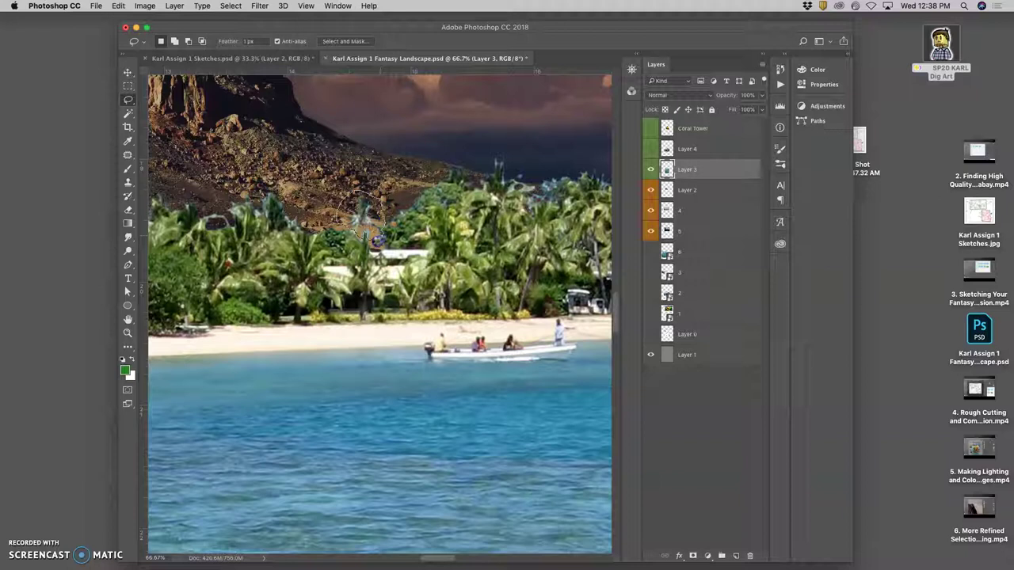
pyautogui.moveTo(394, 214); pyautogui.dragTo(399, 188)
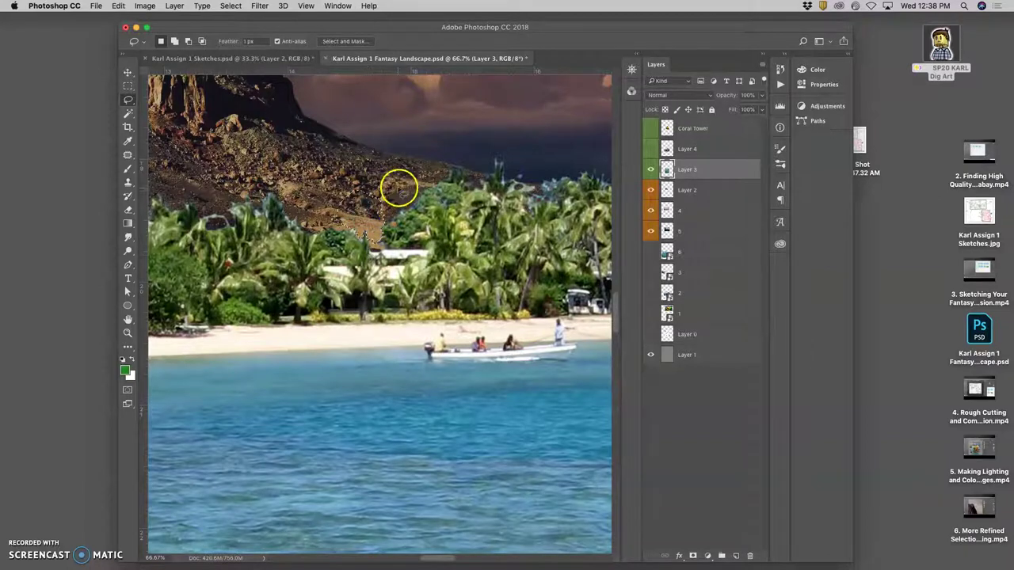
# Step: Trim the stray palm fronds around the small dark gap in the tree line with the Lasso tool
pyautogui.moveTo(290, 201); pyautogui.dragTo(465, 206)
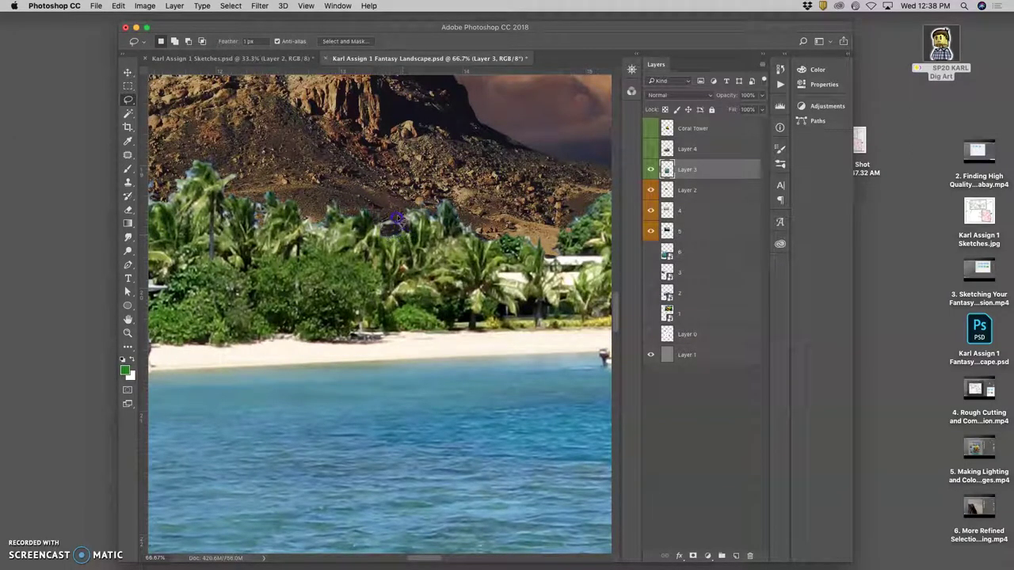
pyautogui.moveTo(374, 234)
pyautogui.mouseDown()
pyautogui.moveTo(364, 225)
pyautogui.moveTo(512, 230)
pyautogui.mouseUp()
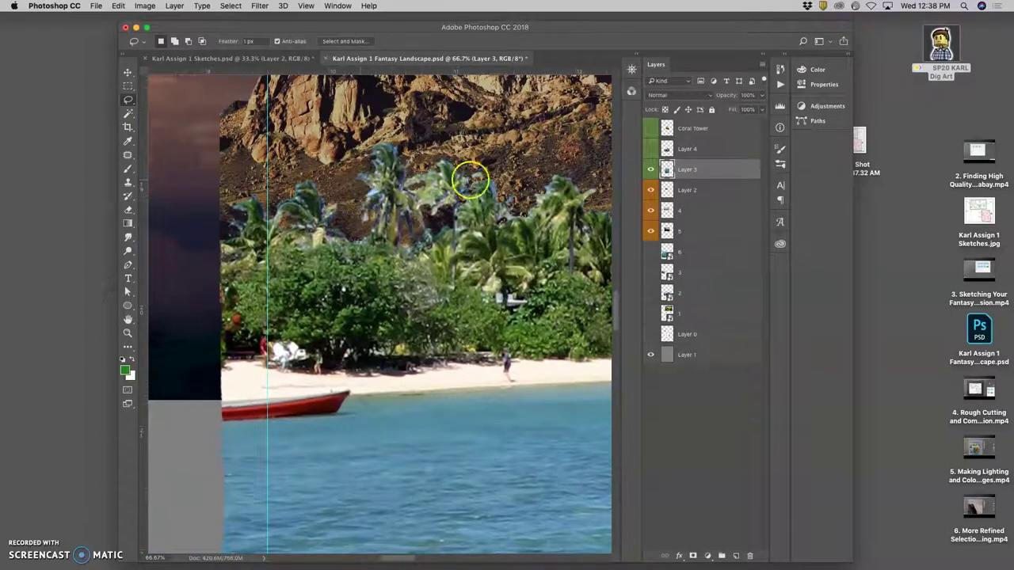
pyautogui.press('super+minus')
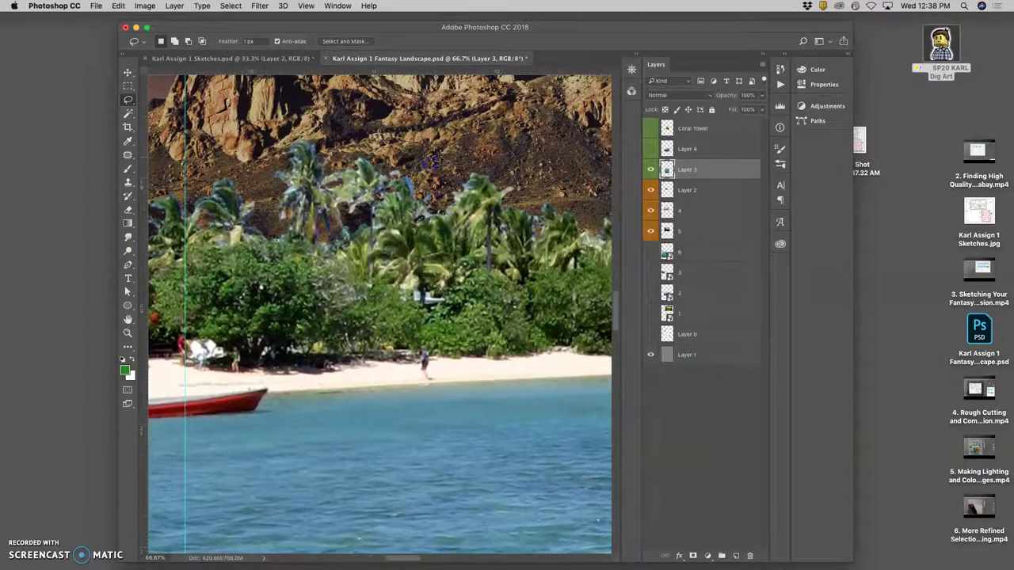
# Step: Examine the cut-out tree line against the mountain and sky, both close up and in the full composition
pyautogui.press('super+minus')
pyautogui.press('super+minus')
pyautogui.press('super+minus')
pyautogui.press('super+minus')
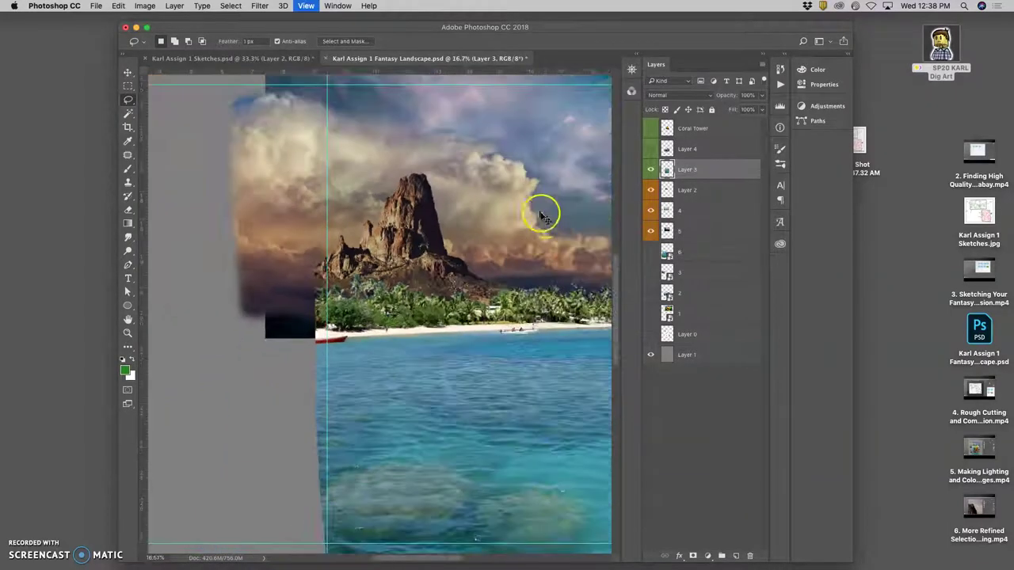
pyautogui.press('super+plus')
pyautogui.press('super+plus')
pyautogui.press('super+plus')
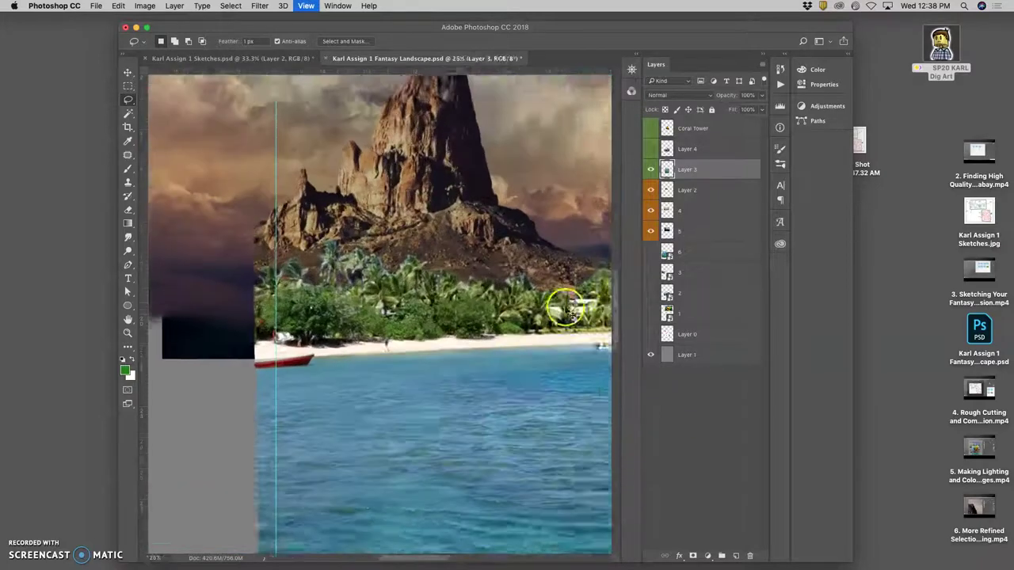
pyautogui.hscroll(3, 372, 258)
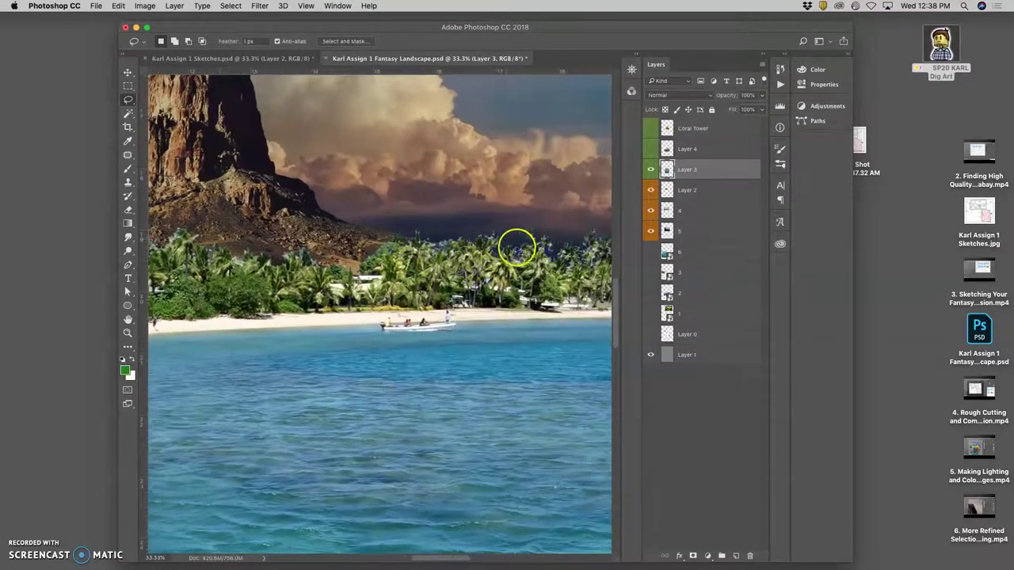
pyautogui.hscroll(5, 515, 238)
pyautogui.hscroll(-4, 454, 222)
pyautogui.press('super+minus')
pyautogui.press('super+minus')
pyautogui.press('super+minus')
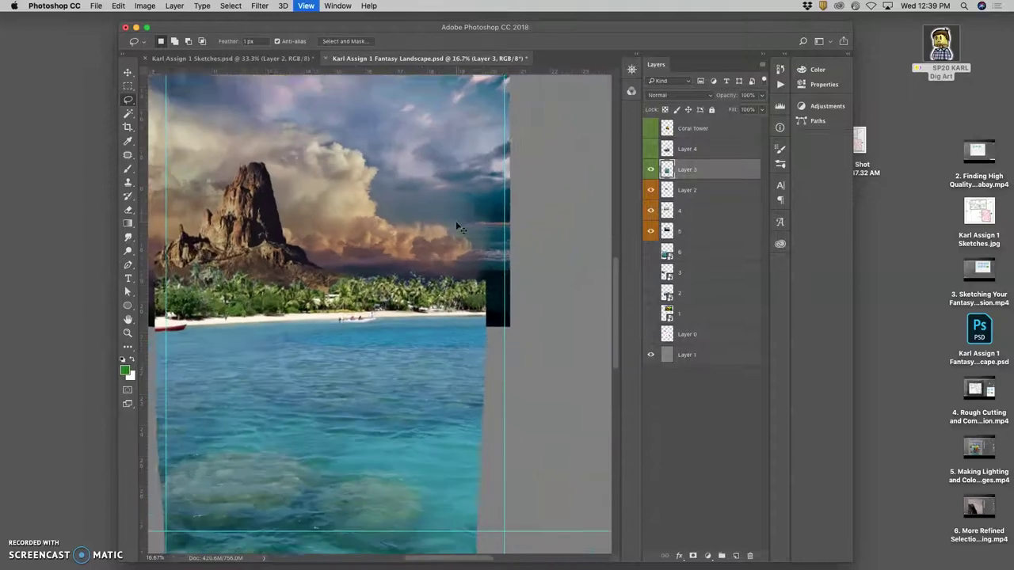
# Step: Darken Layer 3 with a Levels adjustment, setting the midtone input to 0.82 and the white output level to 241
pyautogui.click(145, 5)
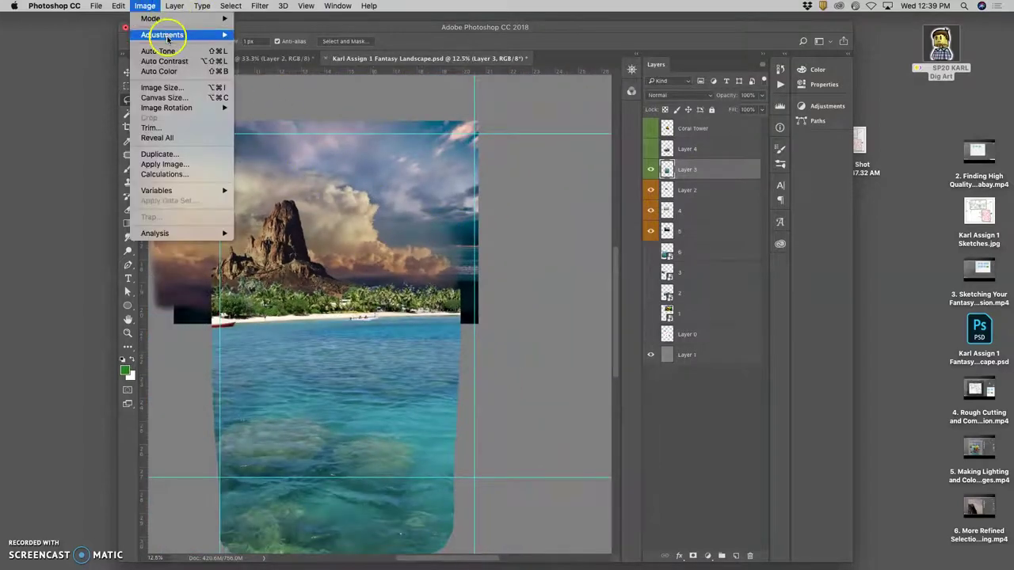
pyautogui.moveTo(183, 34)
pyautogui.click(277, 45)
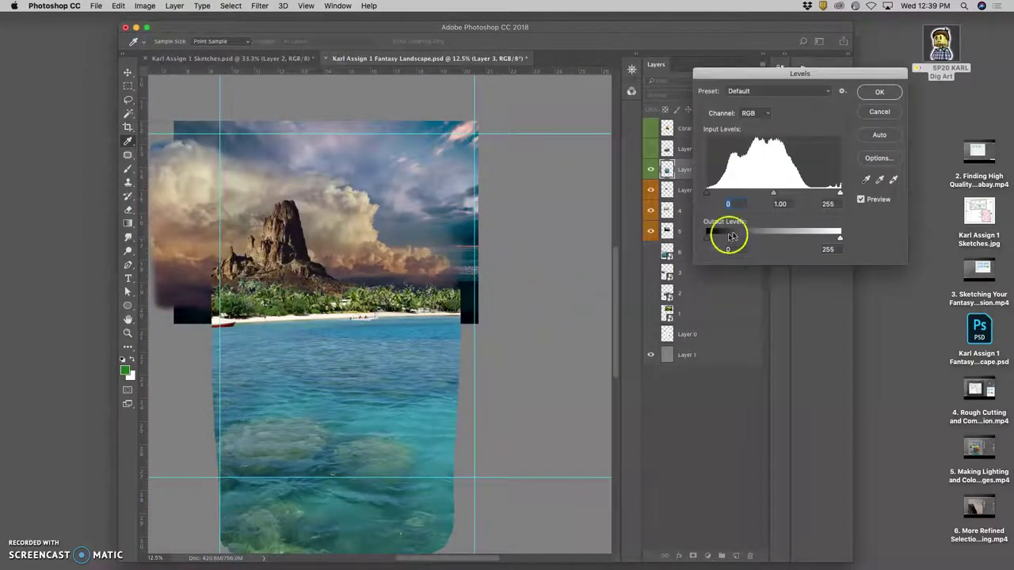
pyautogui.moveTo(775, 194); pyautogui.dragTo(781, 194)
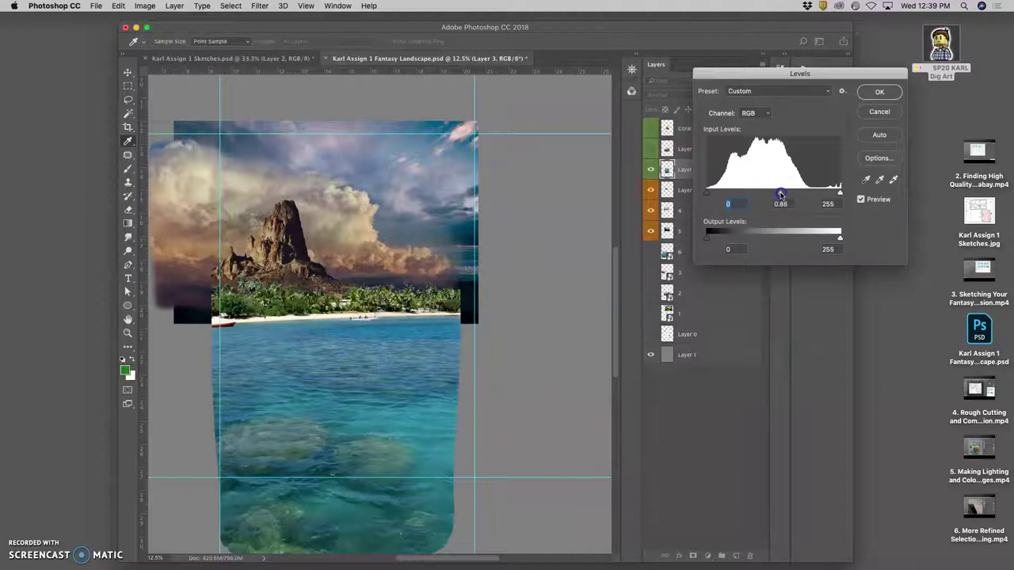
pyautogui.click(842, 240)
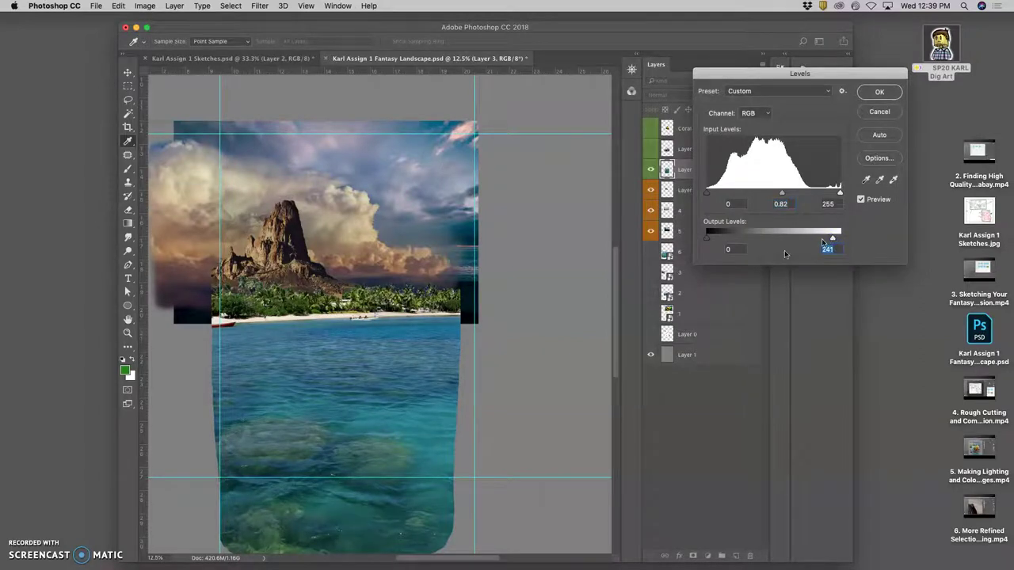
pyautogui.press('super+plus')
pyautogui.press('super+plus')
pyautogui.press('super+plus')
pyautogui.moveTo(335, 283); pyautogui.dragTo(515, 260)
pyautogui.click(877, 92)
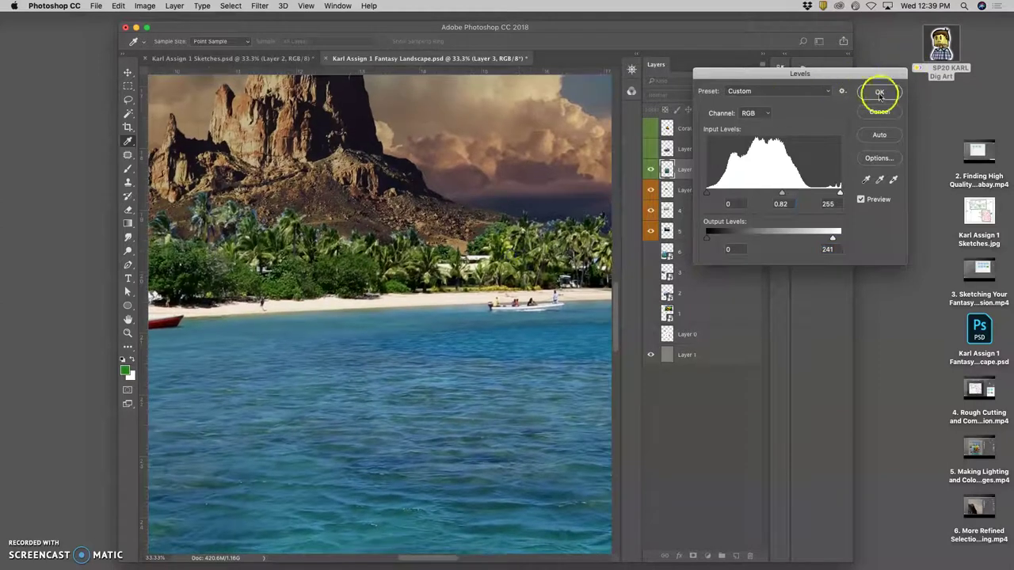
# Step: Open a Color Balance adjustment on Layer 3 and set the midtones to +22, -10 and -7
pyautogui.click(145, 5)
pyautogui.moveTo(152, 36)
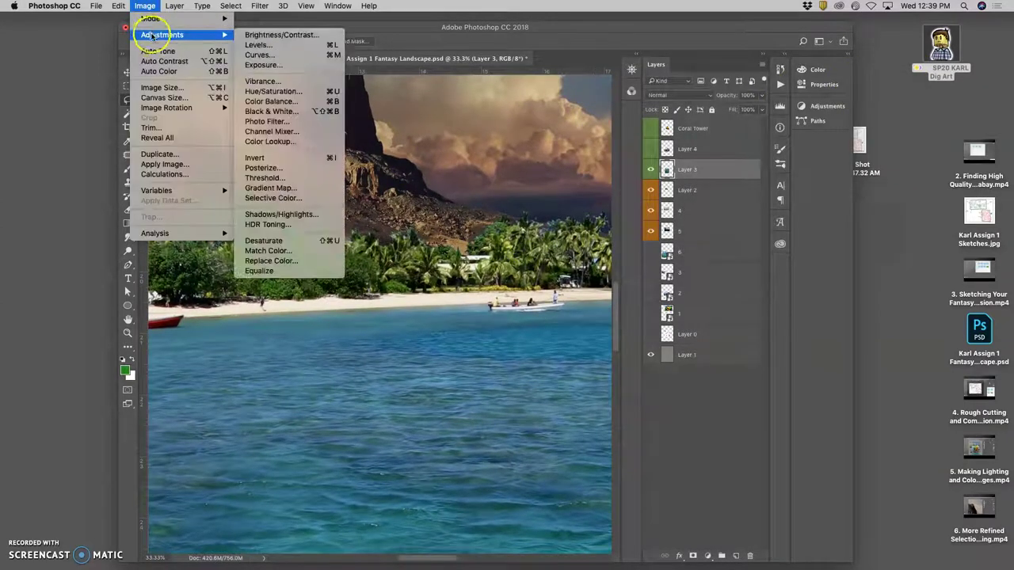
pyautogui.click(269, 101)
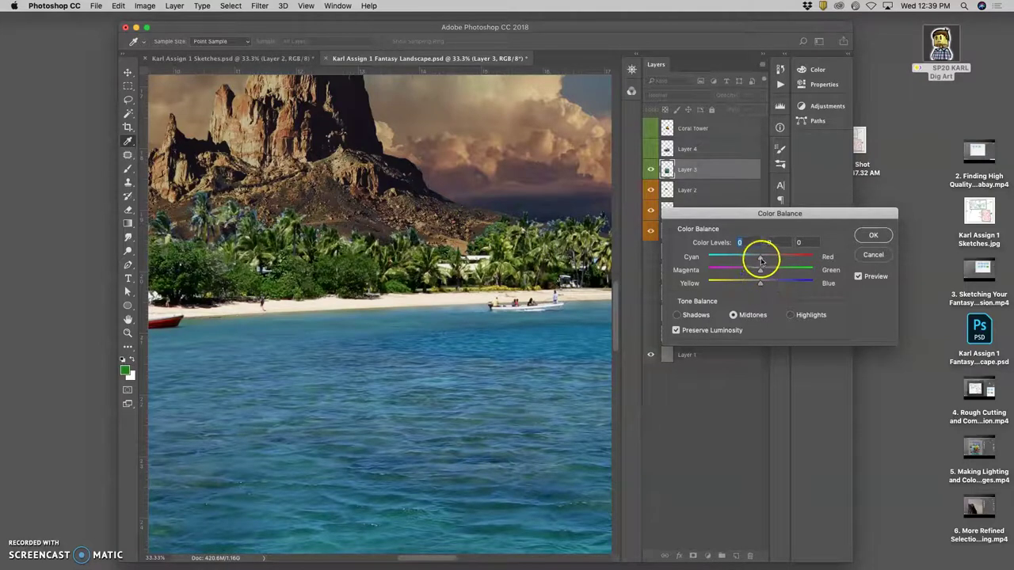
pyautogui.moveTo(768, 259); pyautogui.dragTo(773, 258)
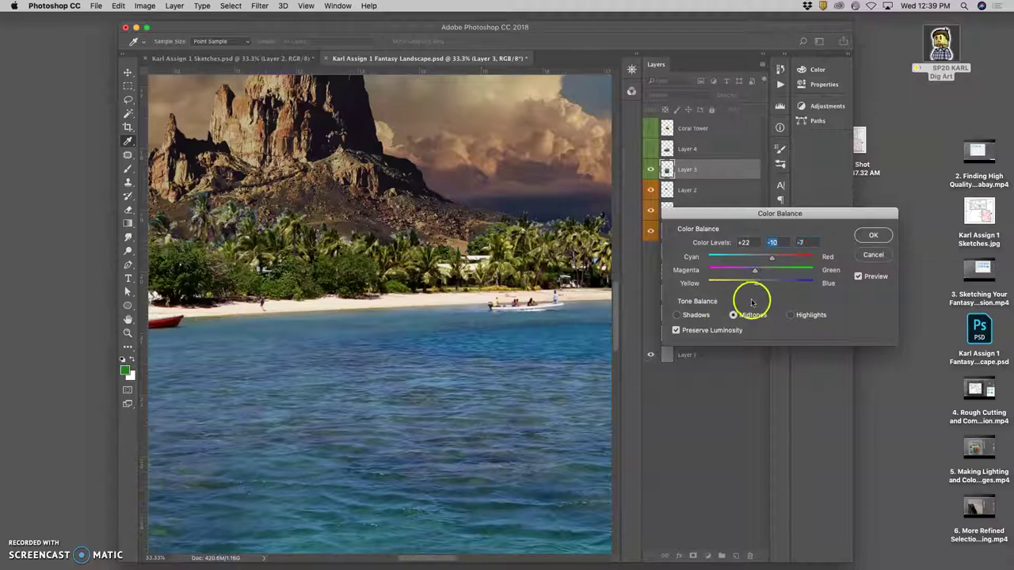
# Step: Shift the Color Balance highlights towards red and blue, set the shadows to +7, 0, -7, and apply the adjustment
pyautogui.click(791, 315)
pyautogui.moveTo(760, 282); pyautogui.dragTo(763, 287)
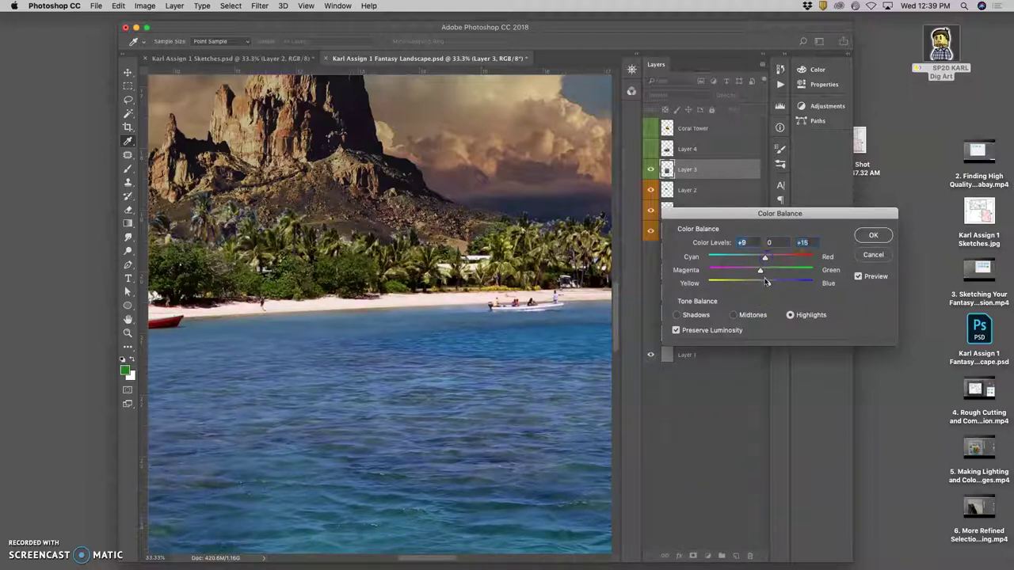
pyautogui.click(687, 317)
pyautogui.moveTo(762, 282); pyautogui.dragTo(751, 286)
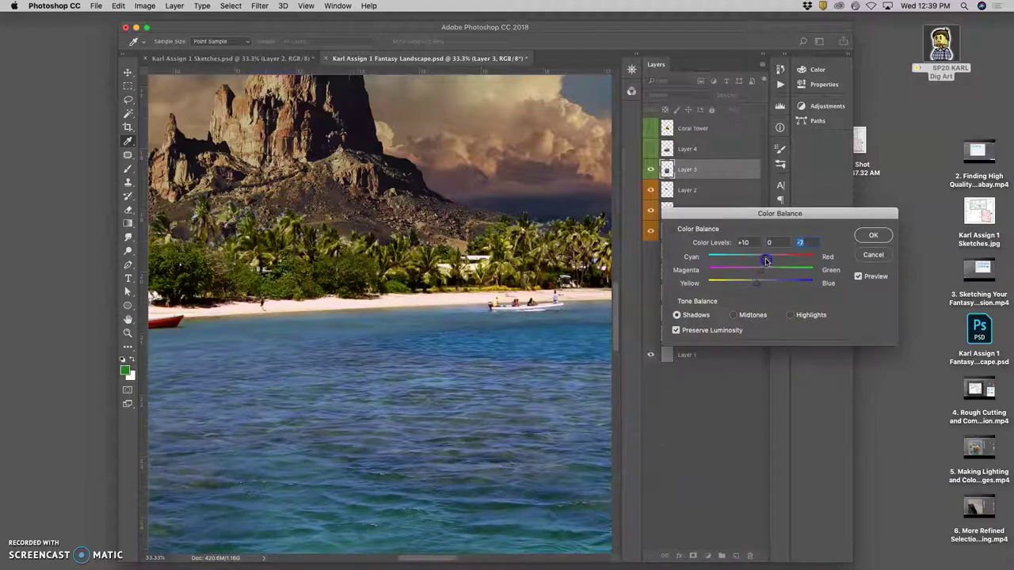
pyautogui.press('super+minus')
pyautogui.press('super+minus')
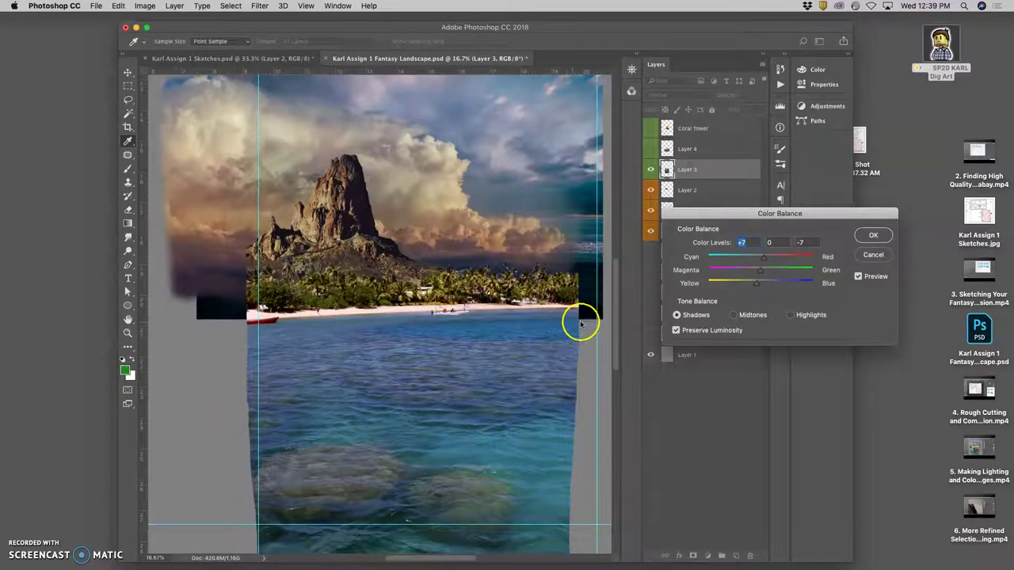
pyautogui.press('Return')
# Step: Examine the palm tree line from end to end for leftover fringes against the mountain and sky
pyautogui.press('l')
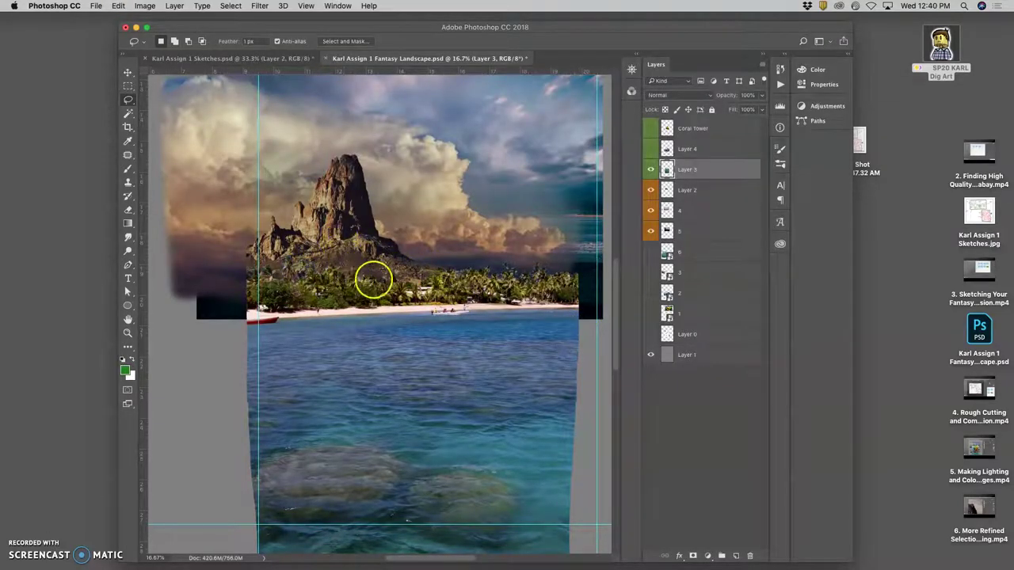
pyautogui.press('super+plus')
pyautogui.press('super+plus')
pyautogui.press('super+plus')
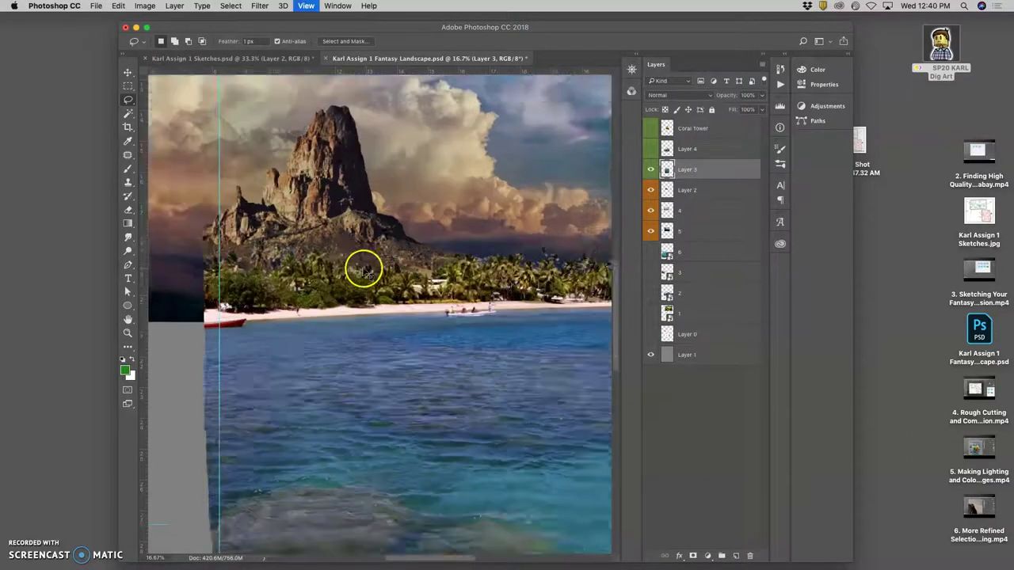
pyautogui.moveTo(359, 214); pyautogui.dragTo(433, 233)
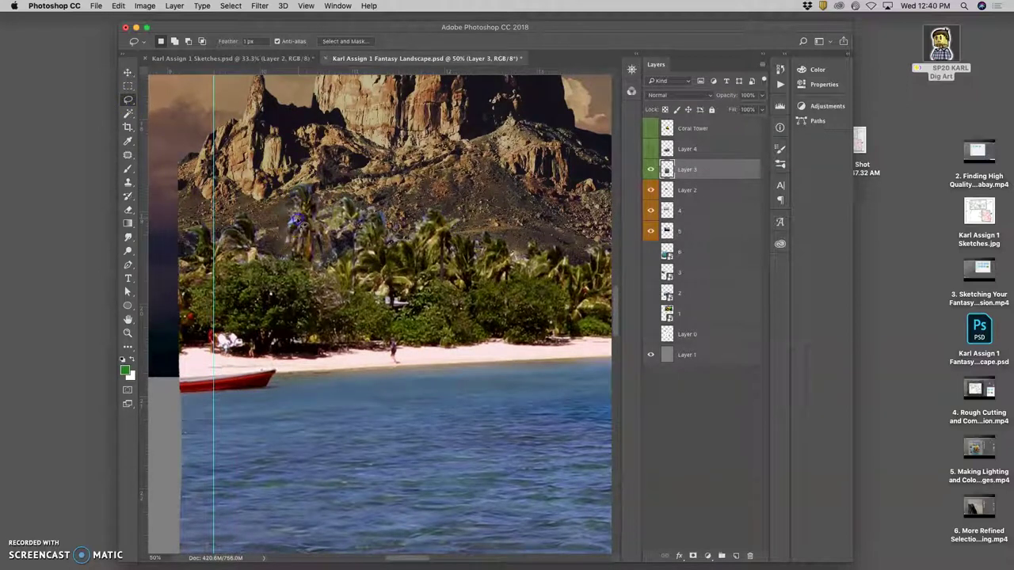
pyautogui.click(319, 202)
pyautogui.moveTo(327, 203)
pyautogui.mouseDown()
pyautogui.moveTo(449, 239)
pyautogui.moveTo(496, 235)
pyautogui.moveTo(422, 215)
pyautogui.mouseUp()
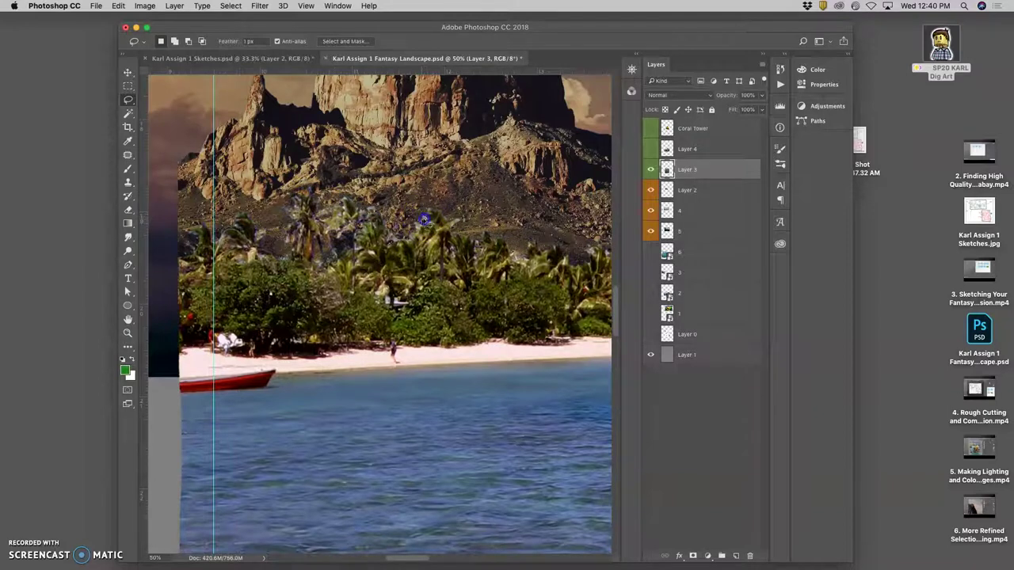
pyautogui.moveTo(474, 195); pyautogui.dragTo(486, 177)
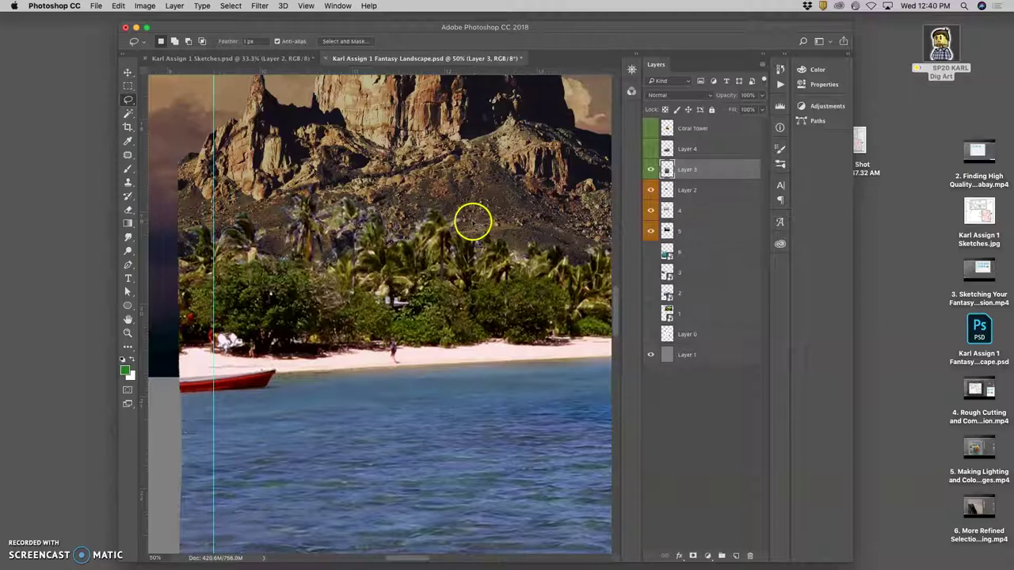
pyautogui.press('space')
pyautogui.hscroll(5, 452, 246)
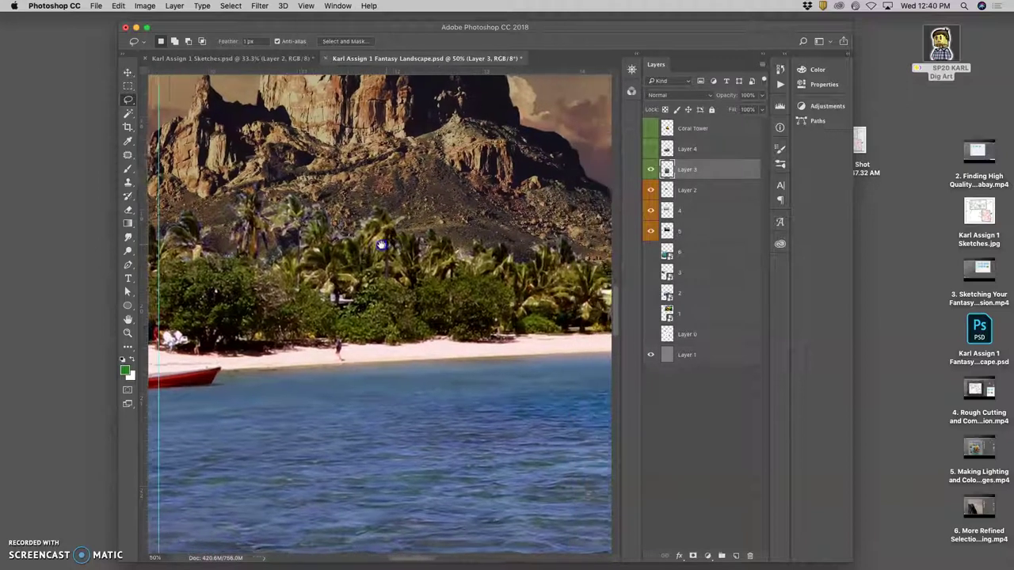
pyautogui.hscroll(5, 444, 238)
pyautogui.moveTo(448, 241)
pyautogui.mouseDown()
pyautogui.moveTo(381, 252)
pyautogui.moveTo(290, 200)
pyautogui.moveTo(237, 204)
pyautogui.moveTo(197, 188)
pyautogui.moveTo(297, 211)
pyautogui.moveTo(495, 226)
pyautogui.mouseUp()
pyautogui.hscroll(5, 494, 226)
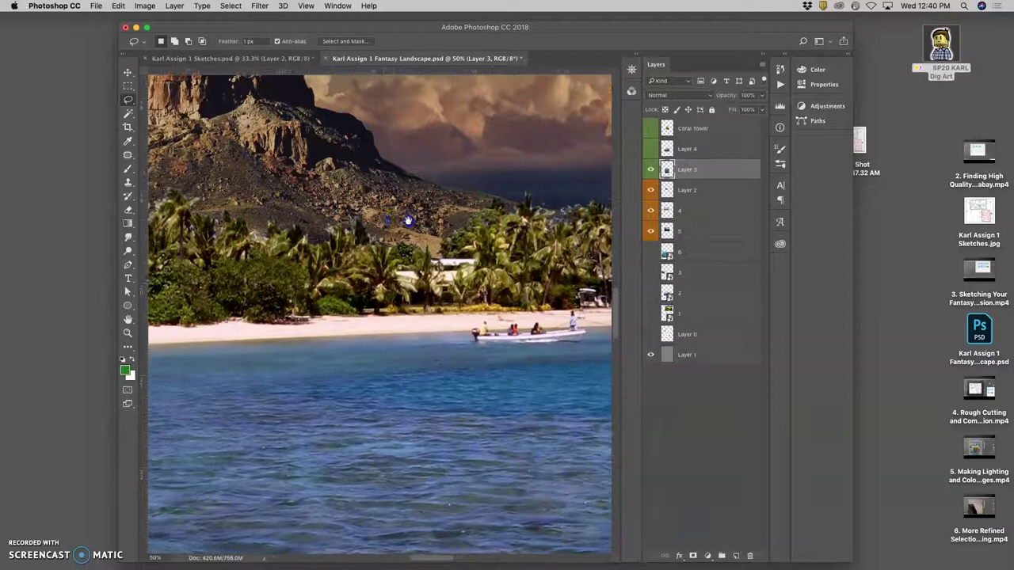
pyautogui.moveTo(438, 206); pyautogui.dragTo(352, 196)
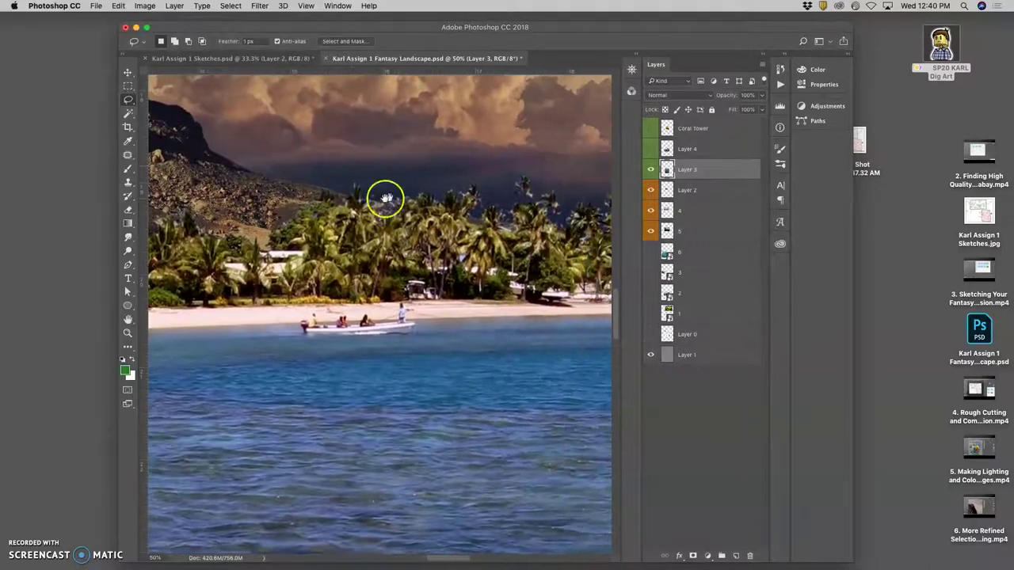
pyautogui.moveTo(511, 193); pyautogui.dragTo(347, 176)
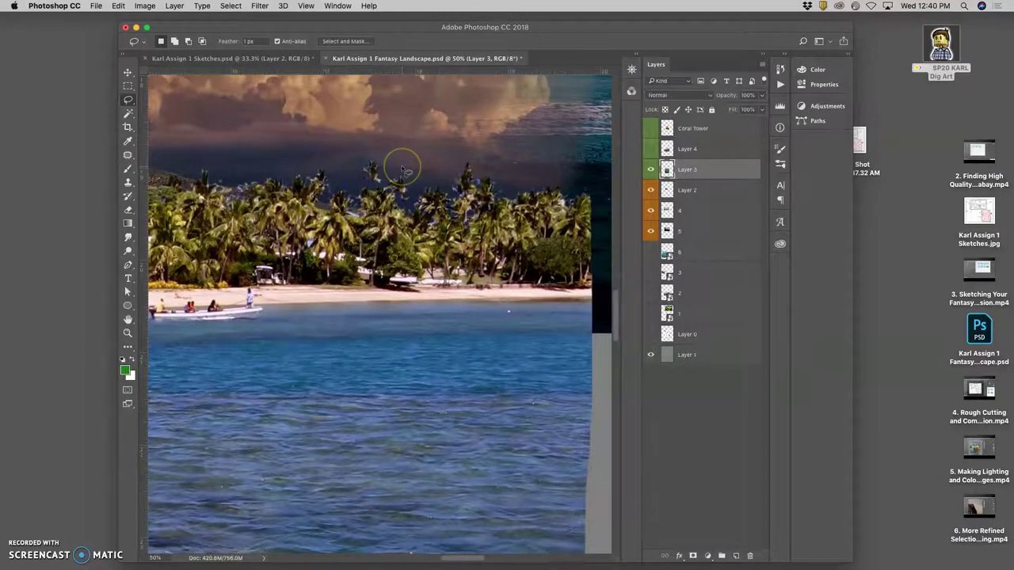
pyautogui.press('super+minus')
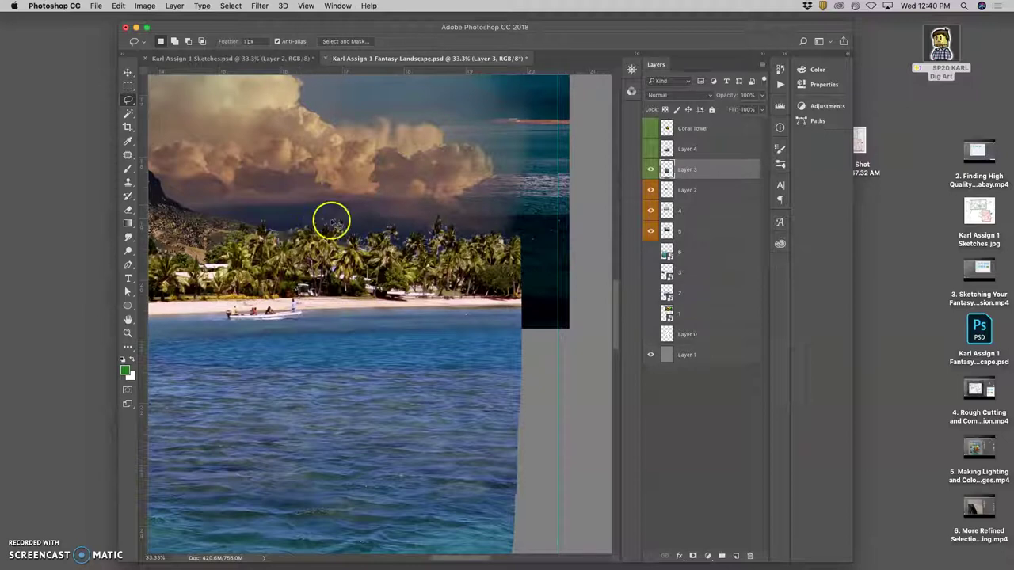
pyautogui.moveTo(287, 228); pyautogui.dragTo(293, 232)
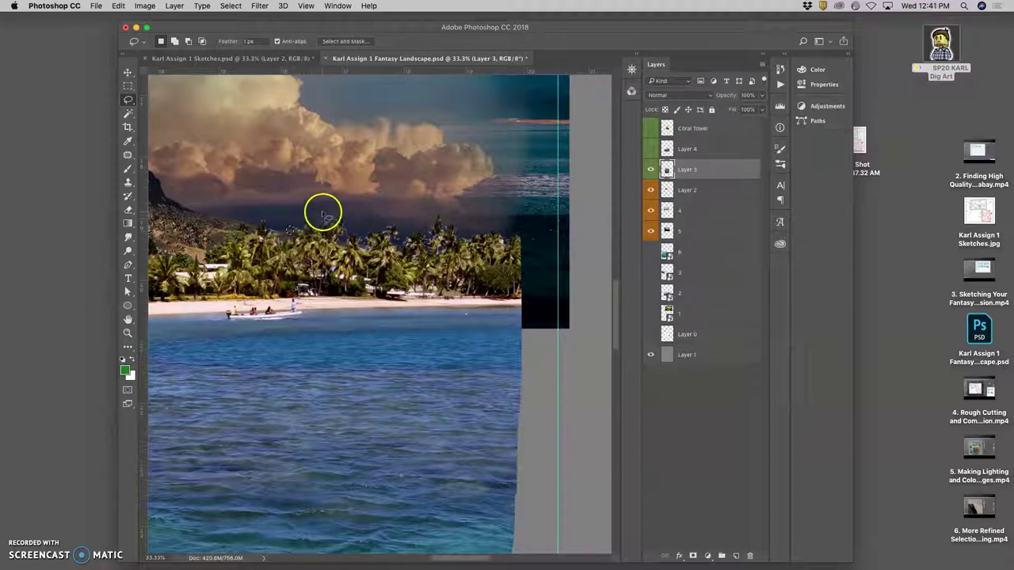
pyautogui.moveTo(395, 216)
pyautogui.mouseDown()
pyautogui.moveTo(464, 243)
pyautogui.moveTo(505, 231)
pyautogui.mouseUp()
# Step: Compare the full composition with Layer 3 hidden and shown
pyautogui.press('super+minus')
pyautogui.press('super+minus')
pyautogui.press('super+minus')
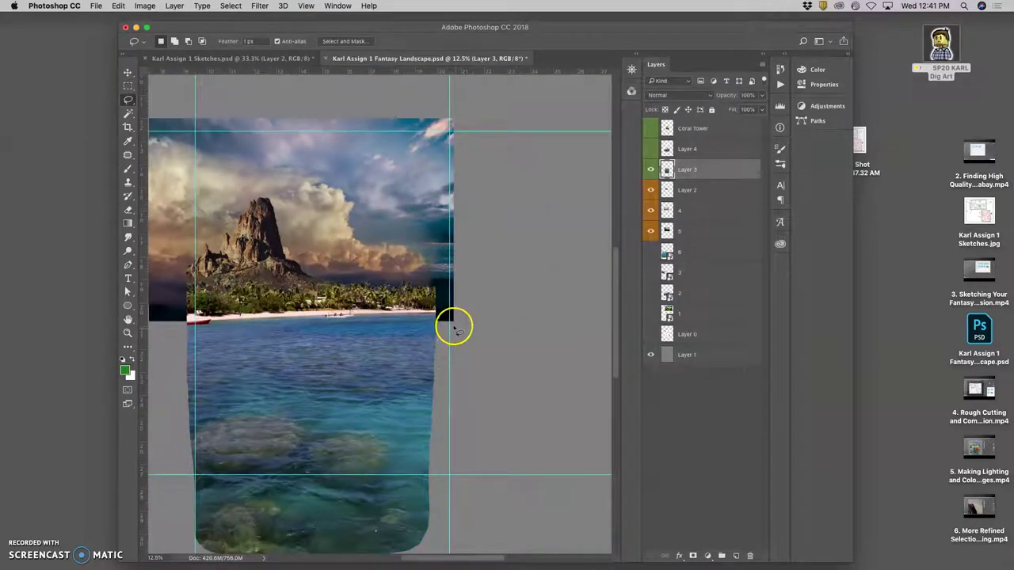
pyautogui.click(651, 169)
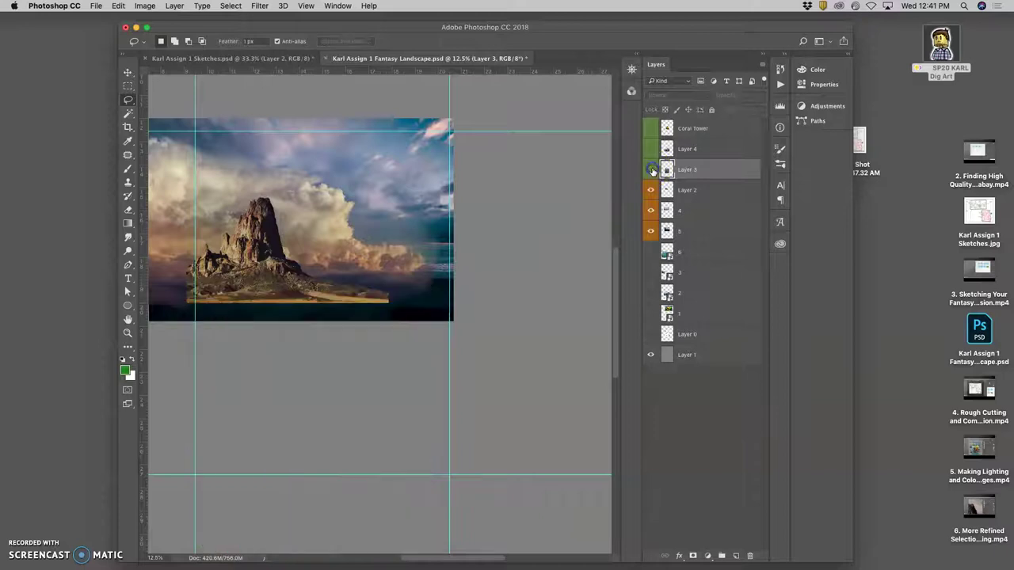
pyautogui.click(651, 170)
pyautogui.click(651, 170)
pyautogui.click(651, 170)
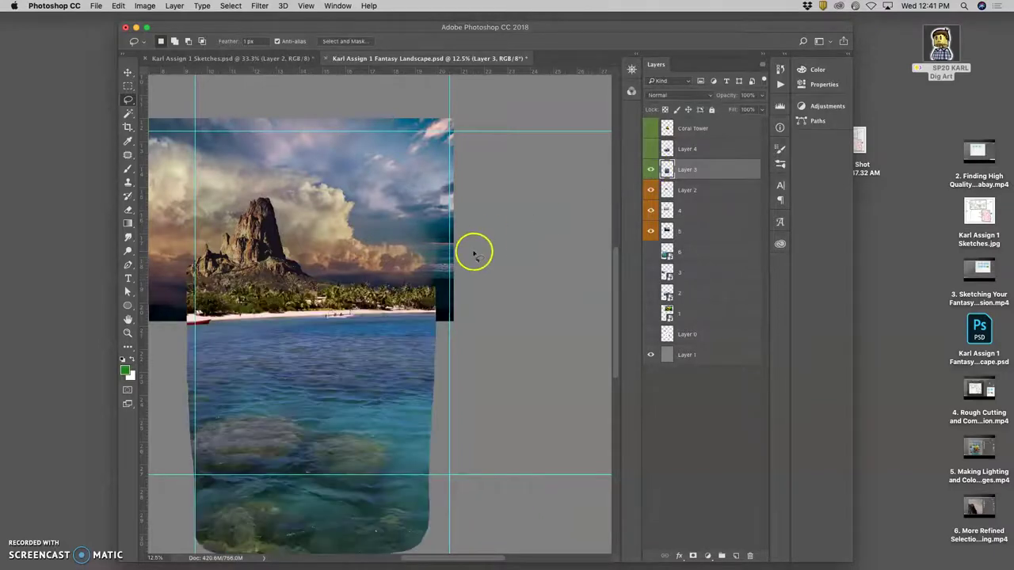
# Step: Inspect the beach, boats and trees of Layer 3 at 100% along the whole shoreline
pyautogui.press('super+equal')
pyautogui.press('super+equal')
pyautogui.press('super+equal')
pyautogui.press('super+equal')
pyautogui.press('super+equal')
pyautogui.press('super+equal')
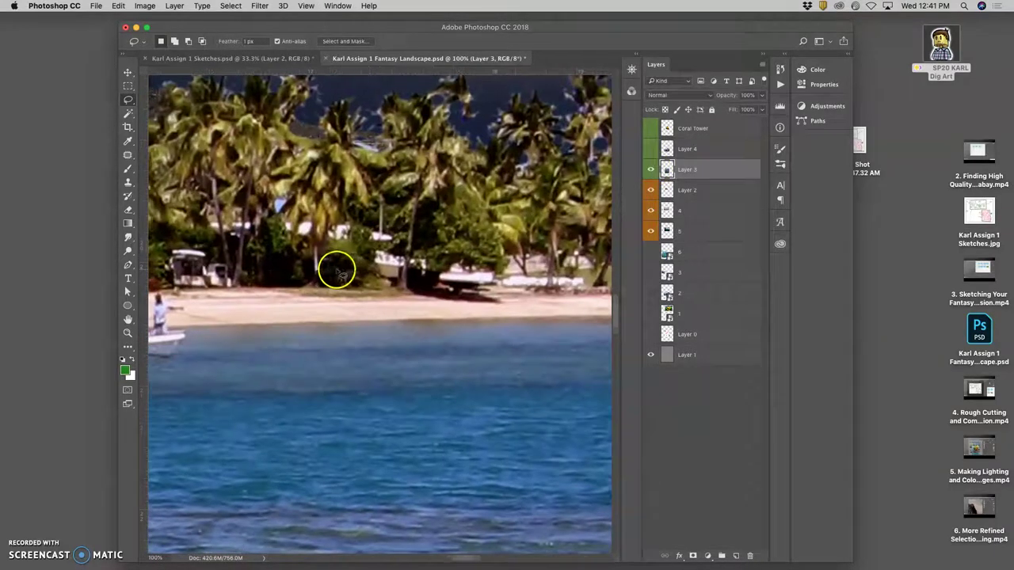
pyautogui.hscroll(-5, 337, 271)
pyautogui.hscroll(-10, 385, 321)
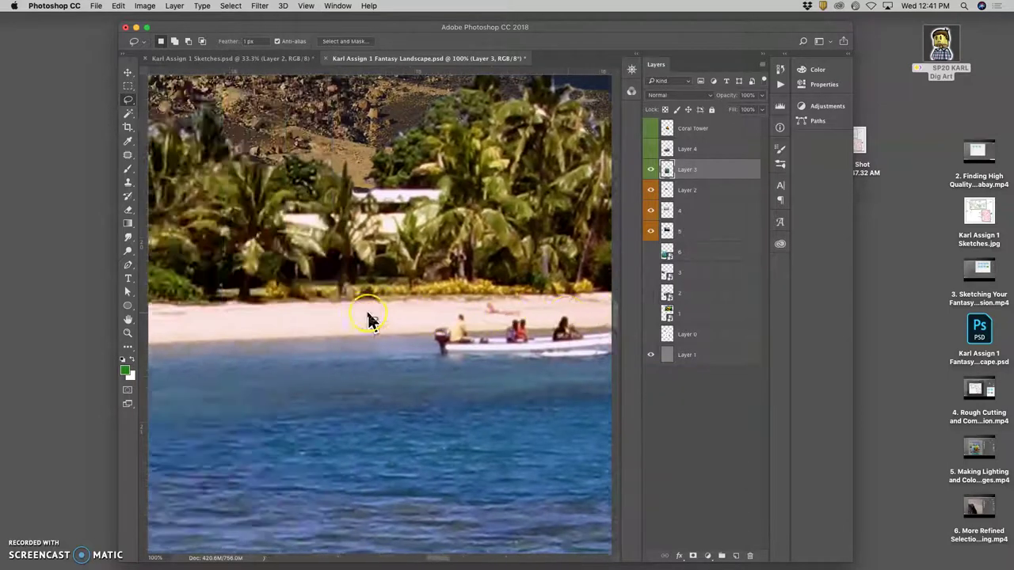
pyautogui.hscroll(-10, 428, 321)
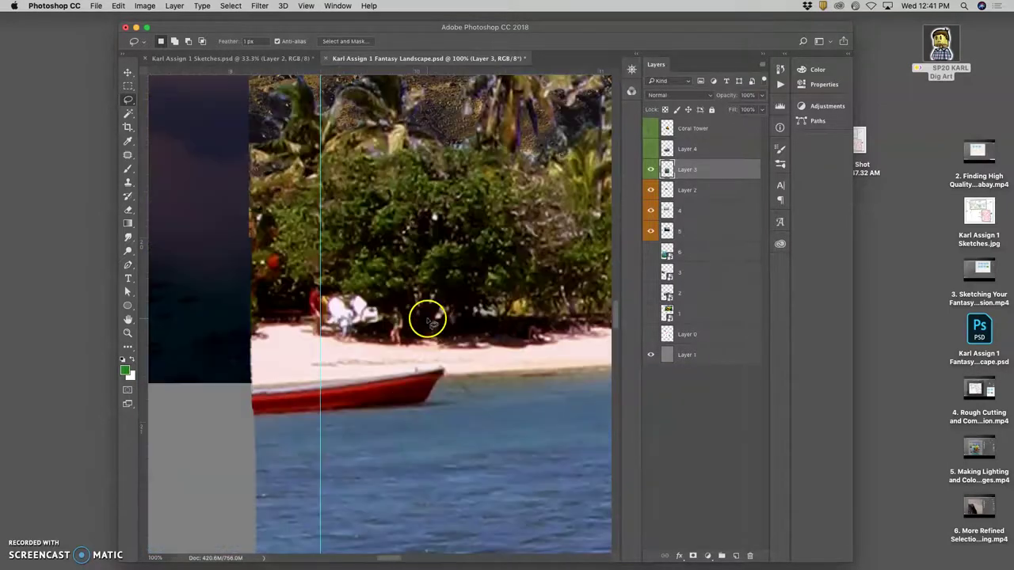
pyautogui.hscroll(15, 426, 320)
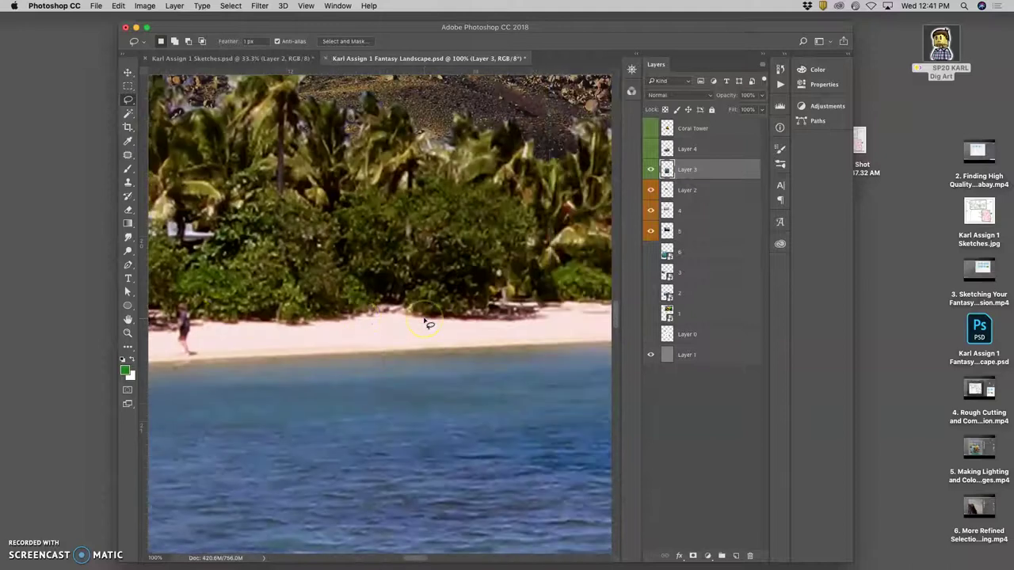
pyautogui.scroll(-10, 443, 322)
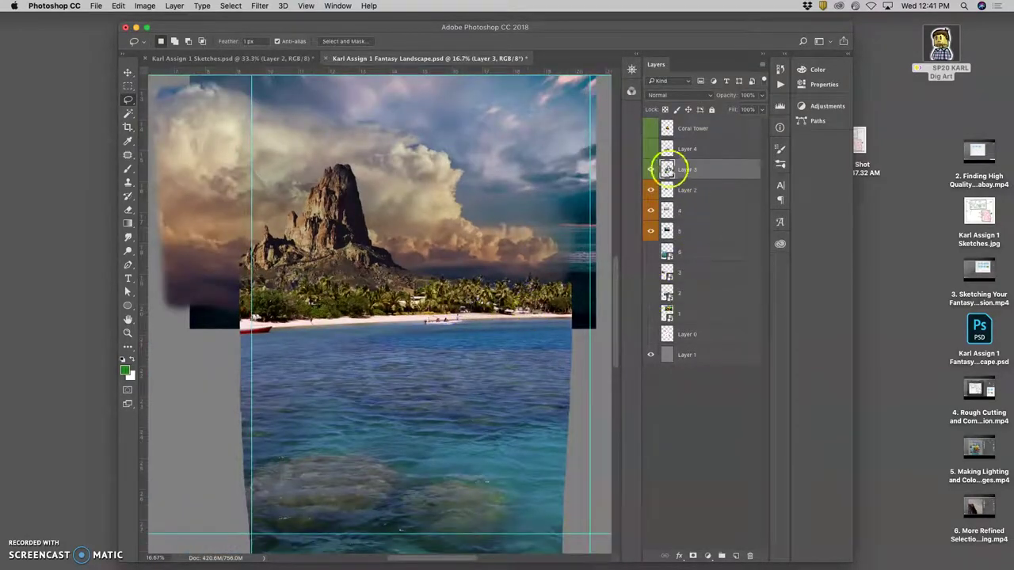
# Step: Preview the rocky shore of Layer 4 over the composite by toggling its visibility, leaving it hidden
pyautogui.click(649, 149)
pyautogui.click(649, 149)
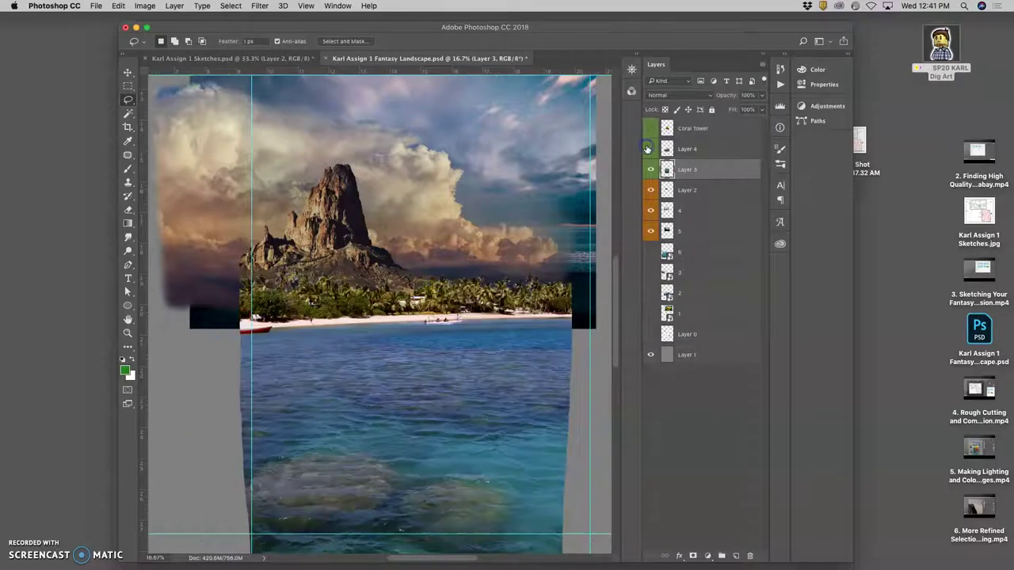
pyautogui.click(649, 149)
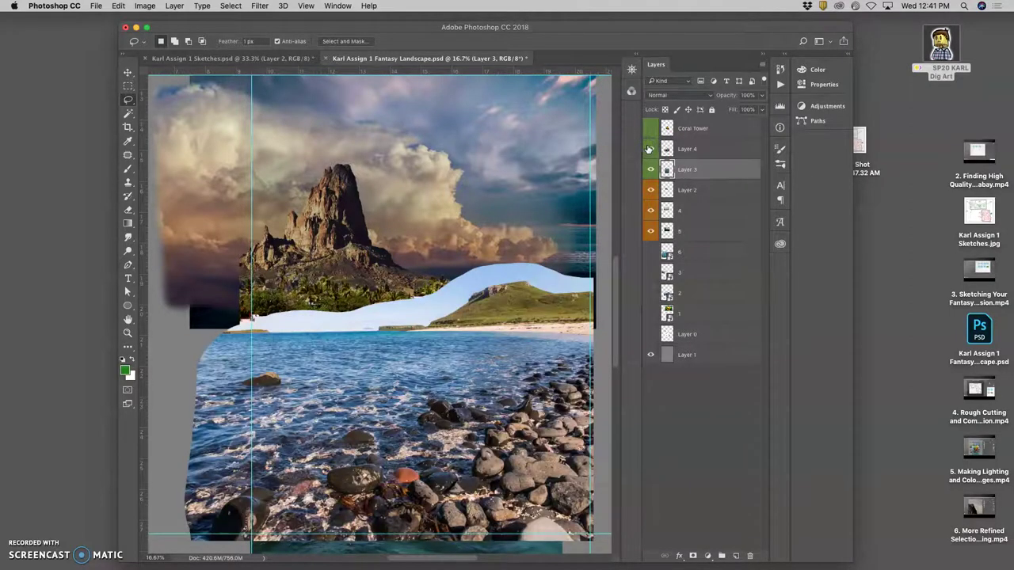
pyautogui.click(649, 149)
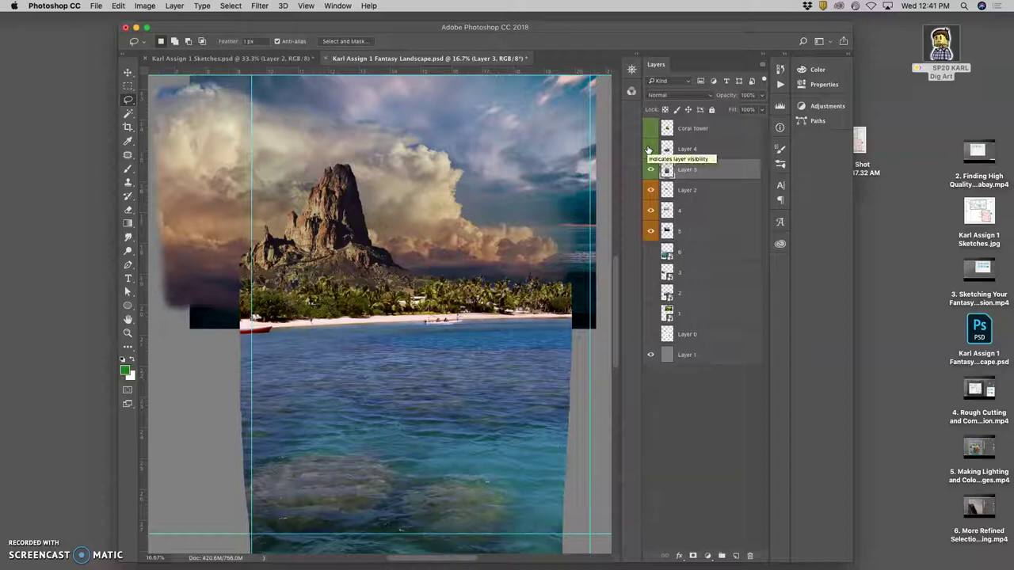
pyautogui.click(648, 150)
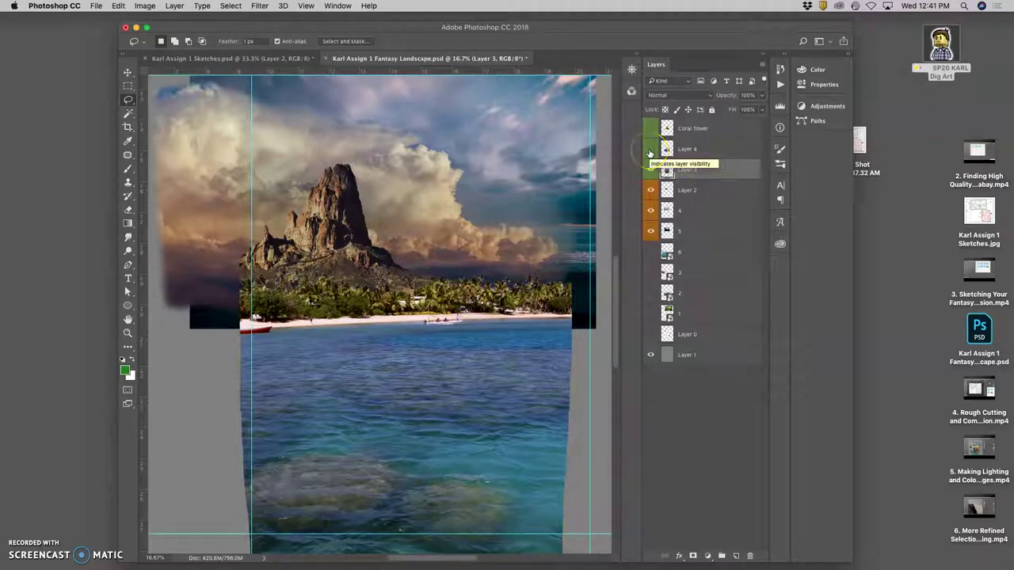
# Step: Change the colour label of Layer 3 to Red
pyautogui.rightClick(655, 162)
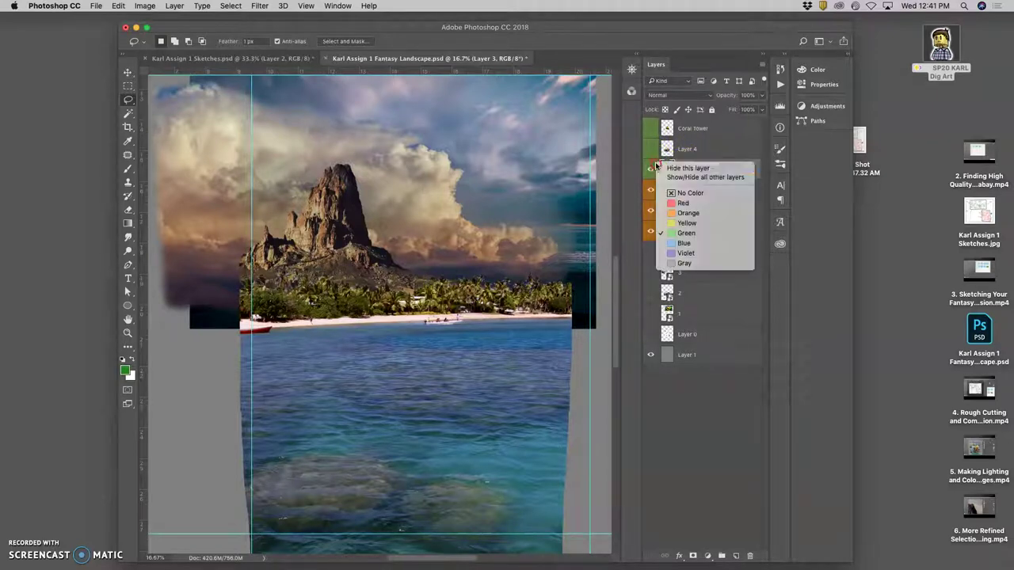
pyautogui.click(669, 203)
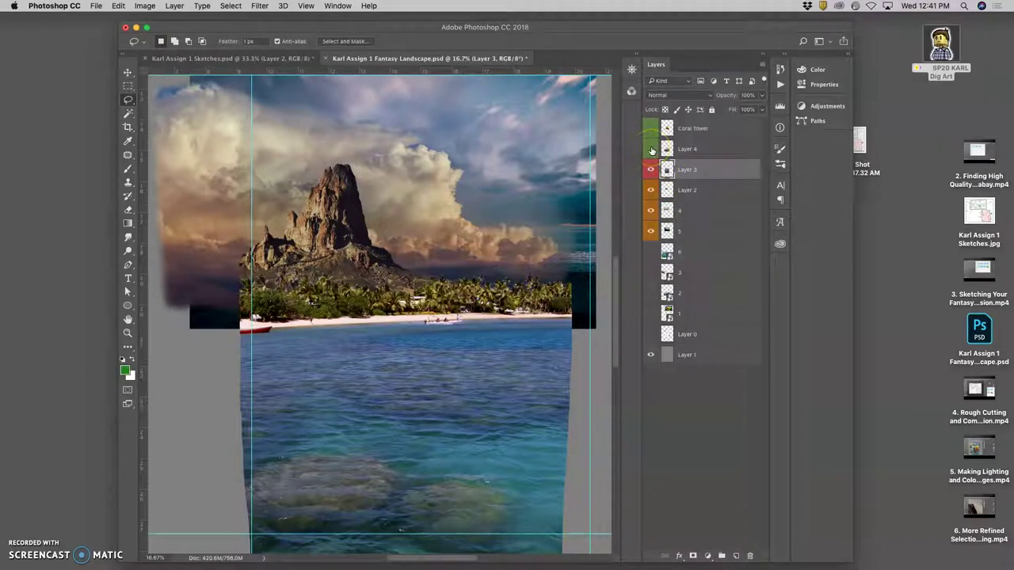
pyautogui.click(662, 151)
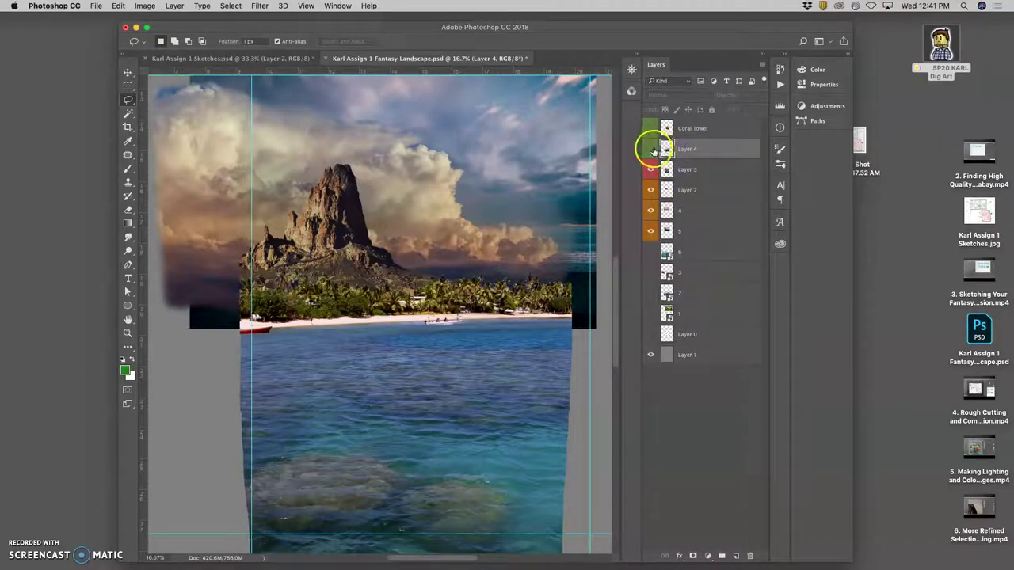
# Step: Warp Layer 3 so the upper-right corner of the beach stretches out past the right vertical guide
pyautogui.click(694, 171)
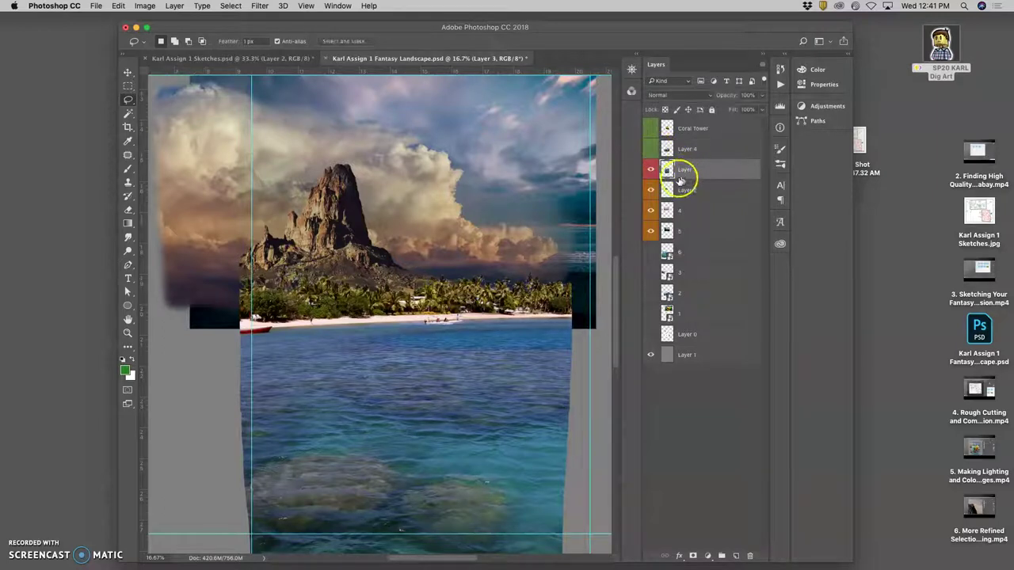
pyautogui.press('super+t')
pyautogui.press('super+minus')
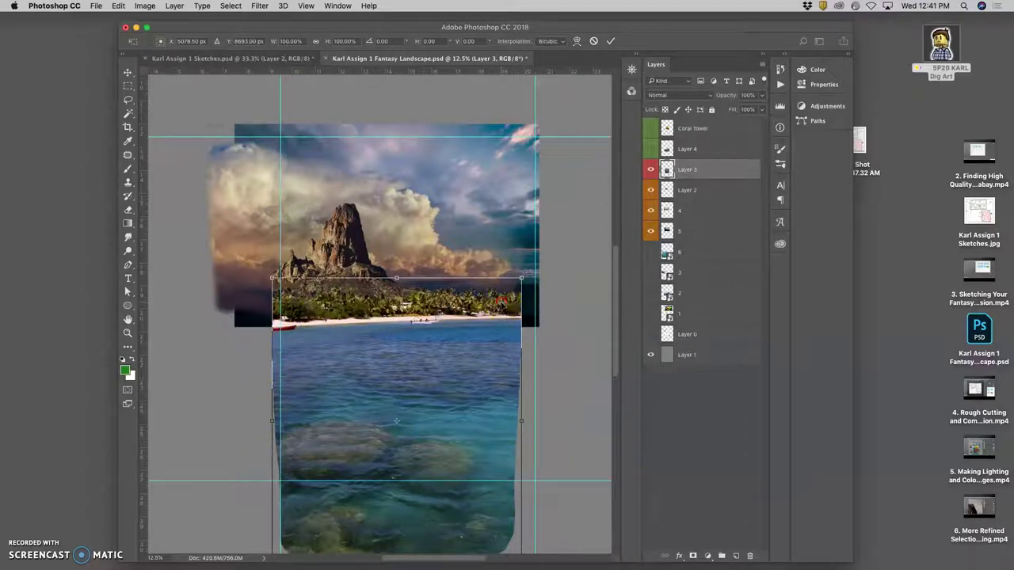
pyautogui.rightClick(502, 301)
pyautogui.click(519, 367)
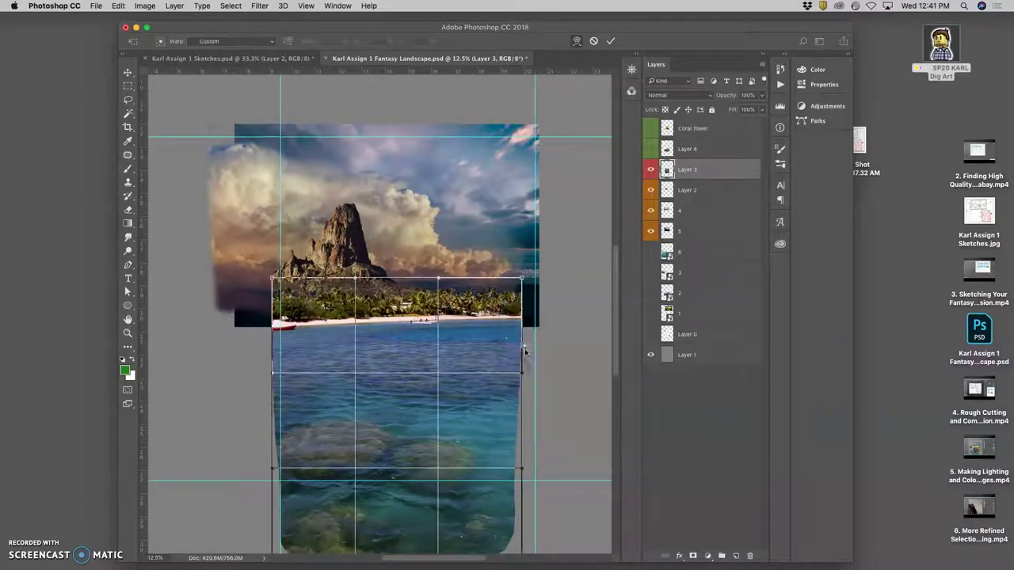
pyautogui.moveTo(525, 290); pyautogui.dragTo(536, 279)
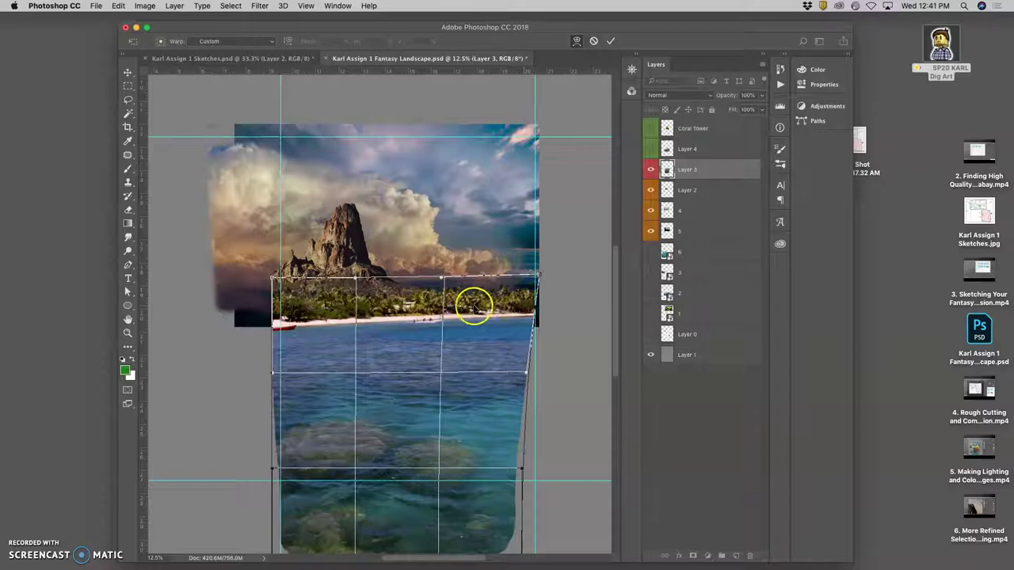
# Step: Widen both sides of Layer 3's water outward toward the vertical guides and apply the warp
pyautogui.moveTo(517, 489); pyautogui.dragTo(490, 514)
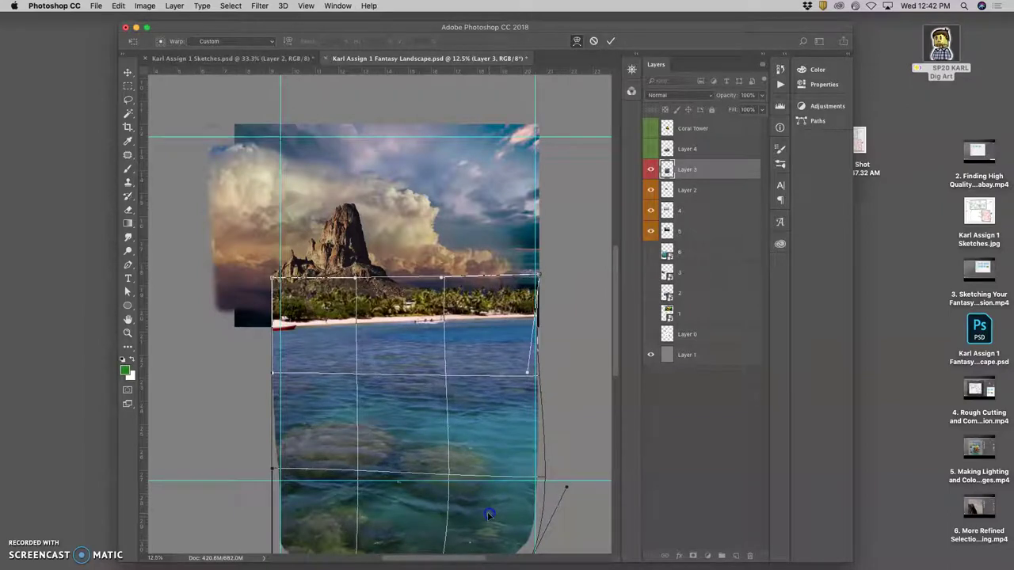
pyautogui.moveTo(283, 502); pyautogui.dragTo(274, 502)
pyautogui.moveTo(299, 451); pyautogui.dragTo(294, 413)
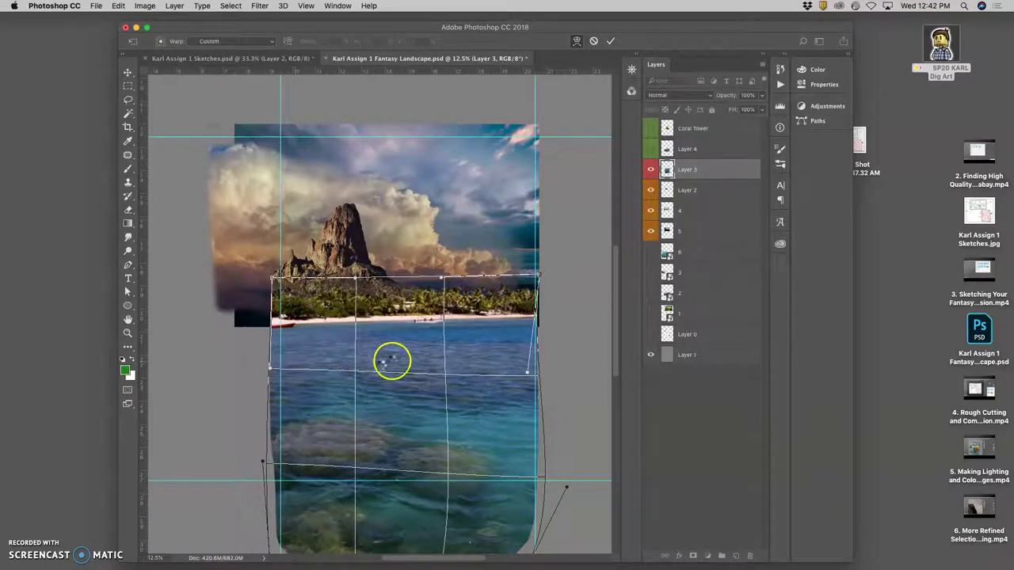
pyautogui.press('Return')
pyautogui.press('l')
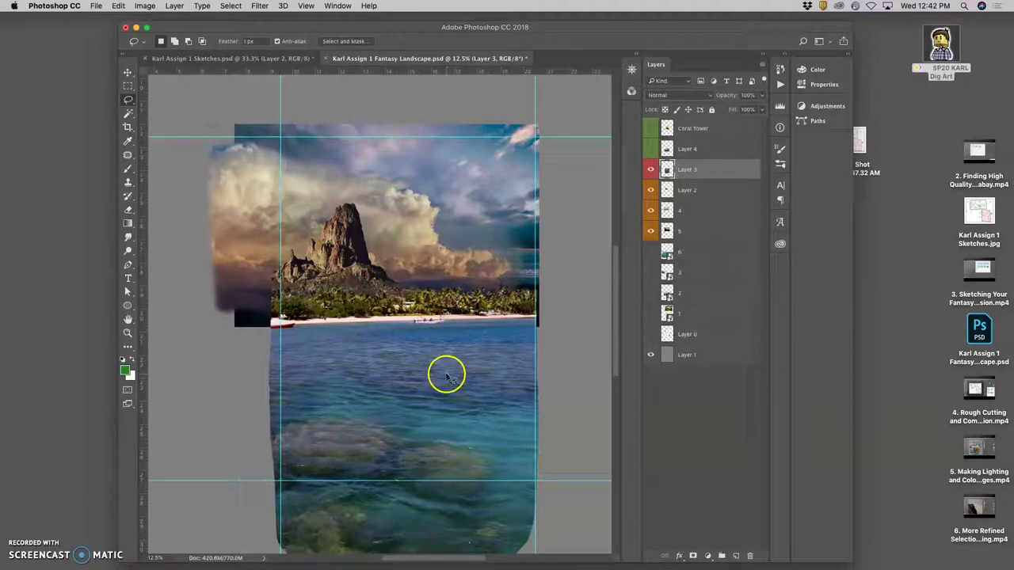
# Step: Try to bend the shoreline of Layer 3 into a gentle curve with another warp, and undo it
pyautogui.hotkey('ctrl', 't')
pyautogui.rightClick(423, 368)
pyautogui.click(441, 432)
pyautogui.moveTo(338, 327); pyautogui.dragTo(361, 311)
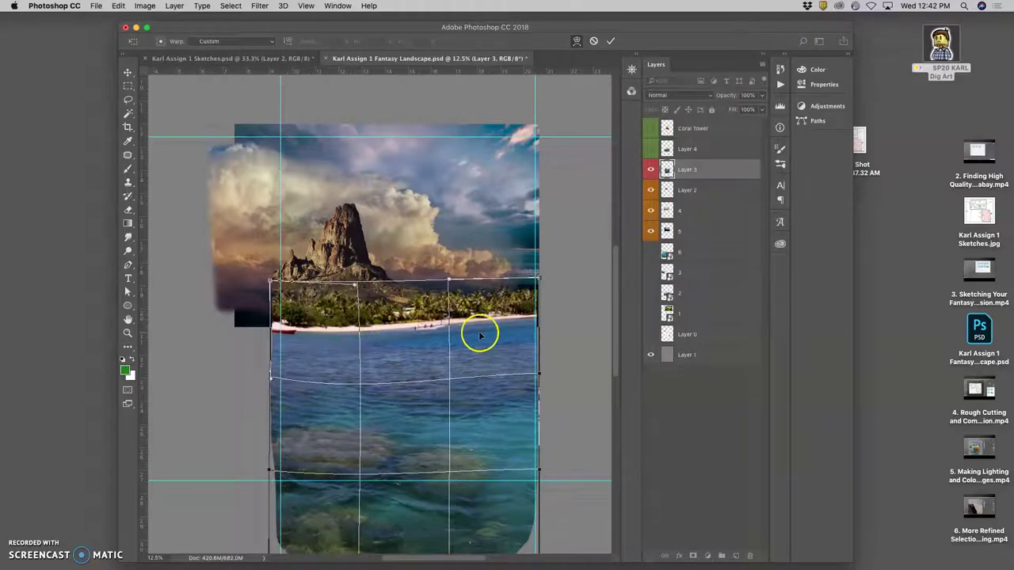
pyautogui.press('super+z')
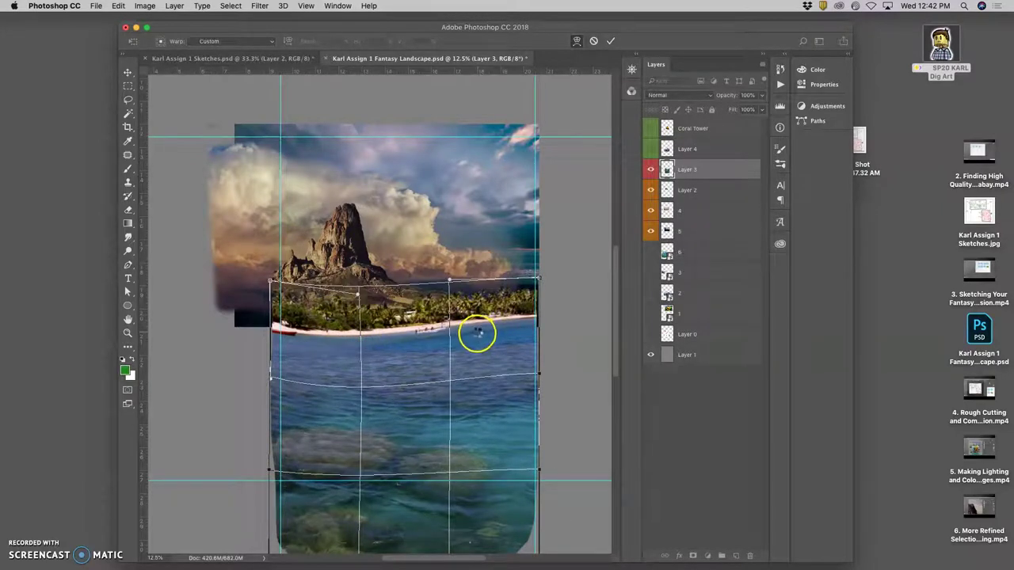
pyautogui.press('Return')
pyautogui.press('super+z')
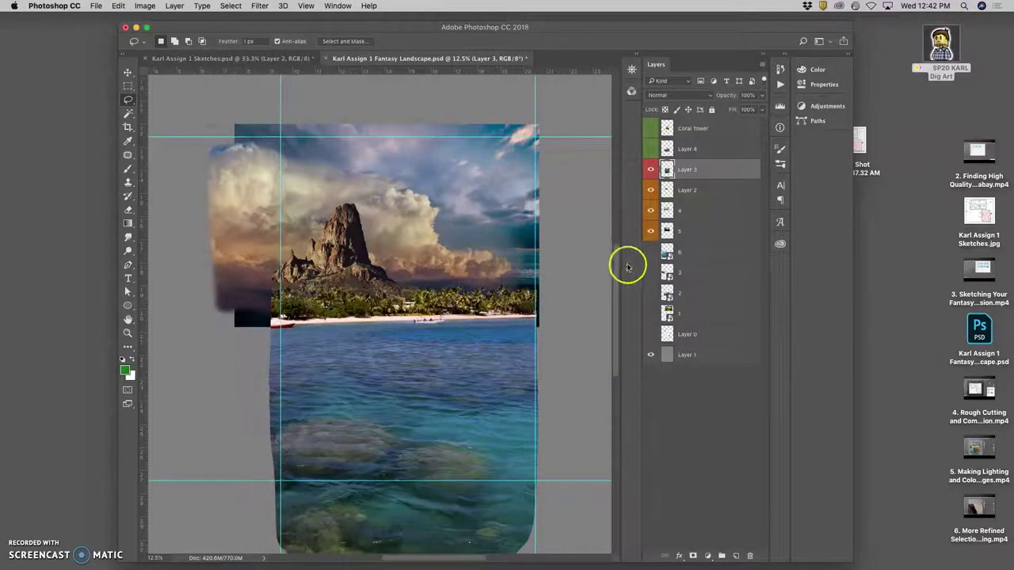
# Step: Show Layer 4 and examine how its rocky shore sits against the mountain and beach
pyautogui.click(650, 149)
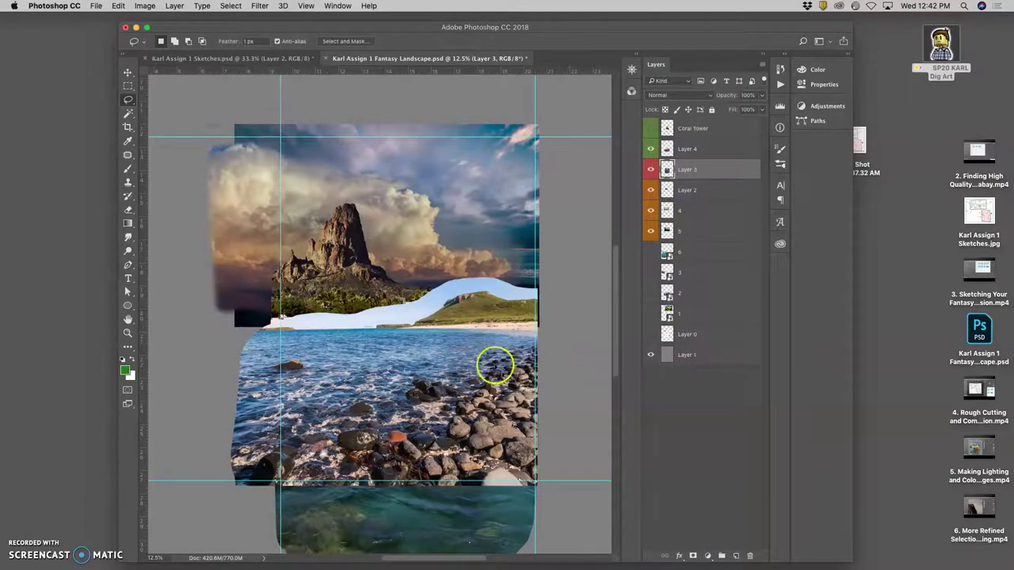
pyautogui.press('super+equal')
pyautogui.press('super+equal')
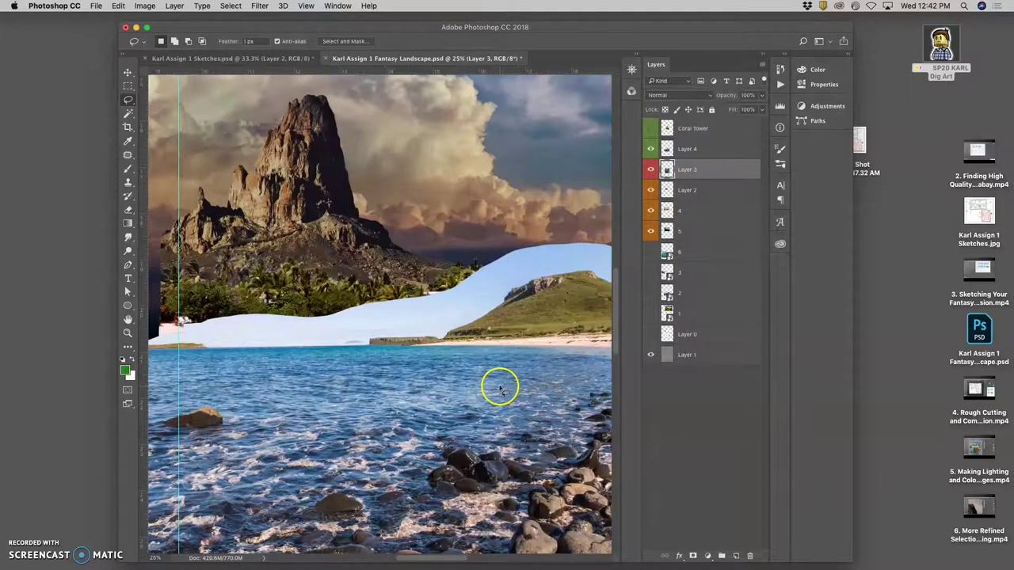
pyautogui.hscroll(5, 494, 389)
pyautogui.hscroll(-1, 498, 388)
pyautogui.press('super+equal')
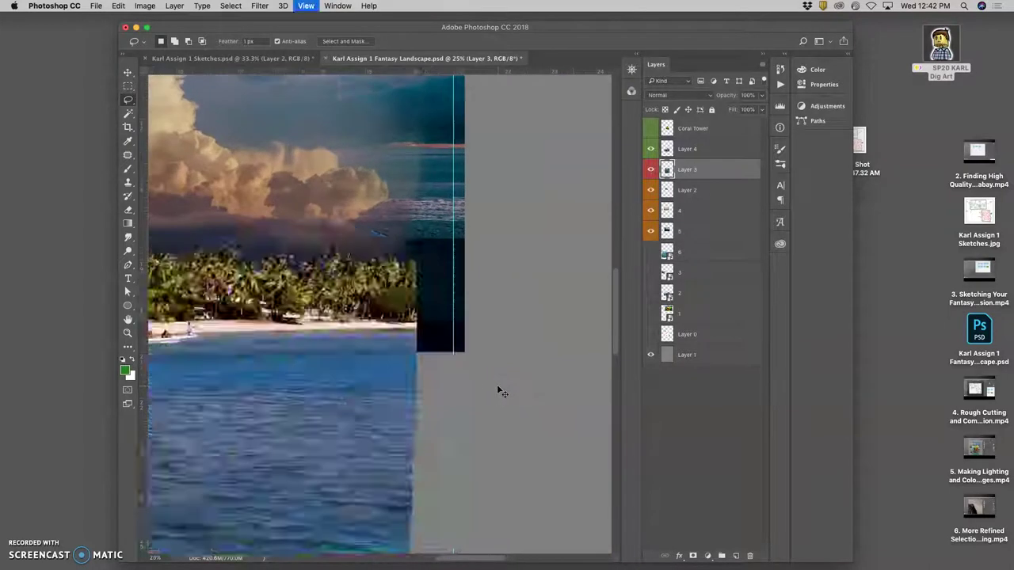
pyautogui.press('super+minus')
pyautogui.press('super+minus')
pyautogui.press('super+minus')
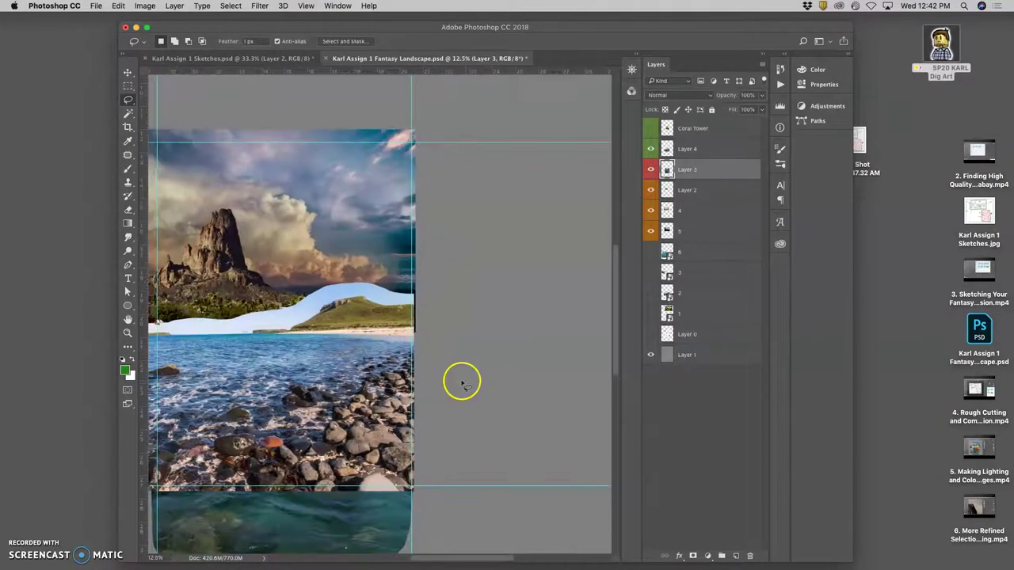
pyautogui.click(145, 6)
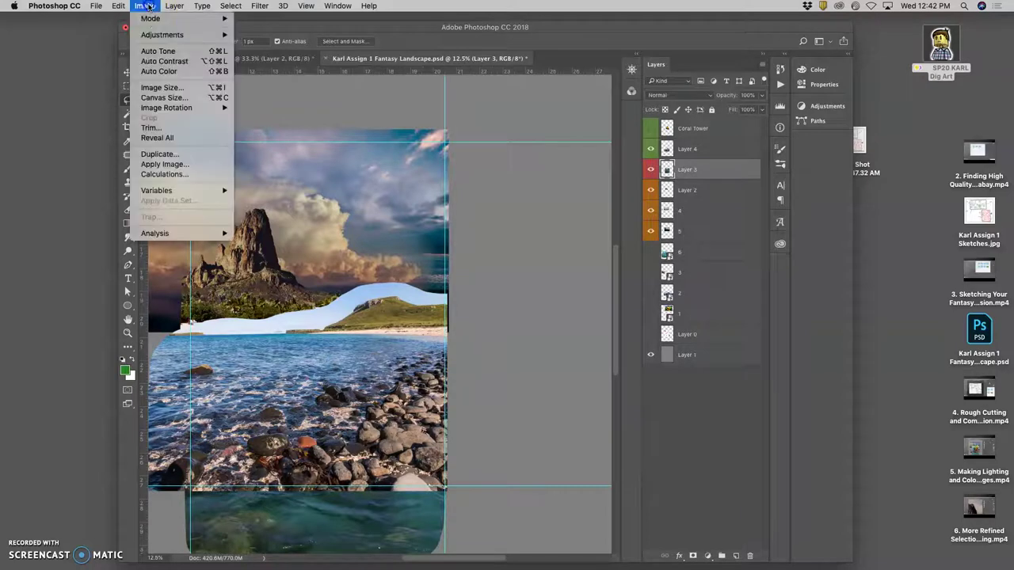
pyautogui.moveTo(159, 34)
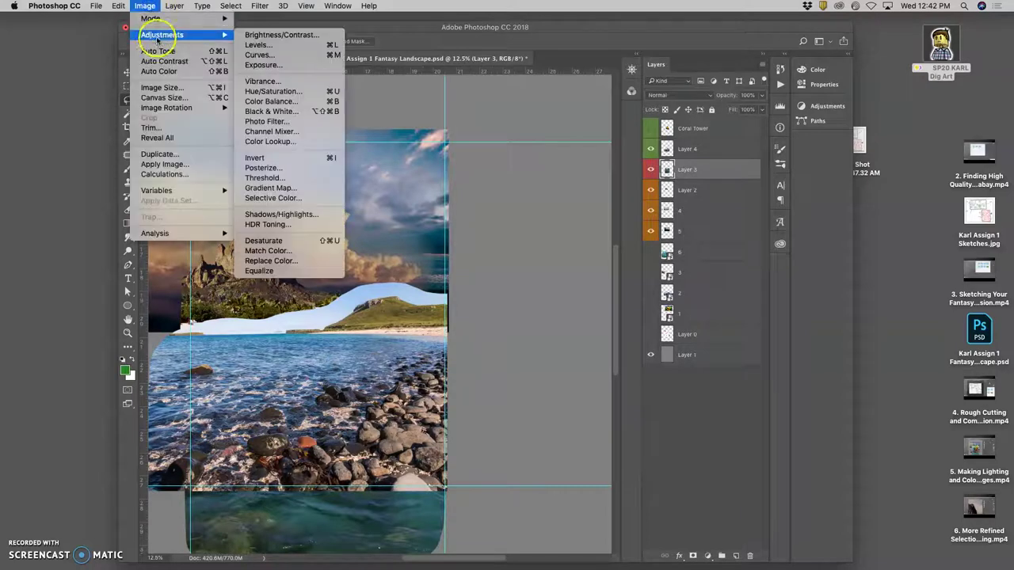
pyautogui.click(259, 44)
pyautogui.moveTo(767, 197)
pyautogui.mouseDown()
pyautogui.moveTo(785, 194)
pyautogui.moveTo(771, 194)
pyautogui.mouseUp()
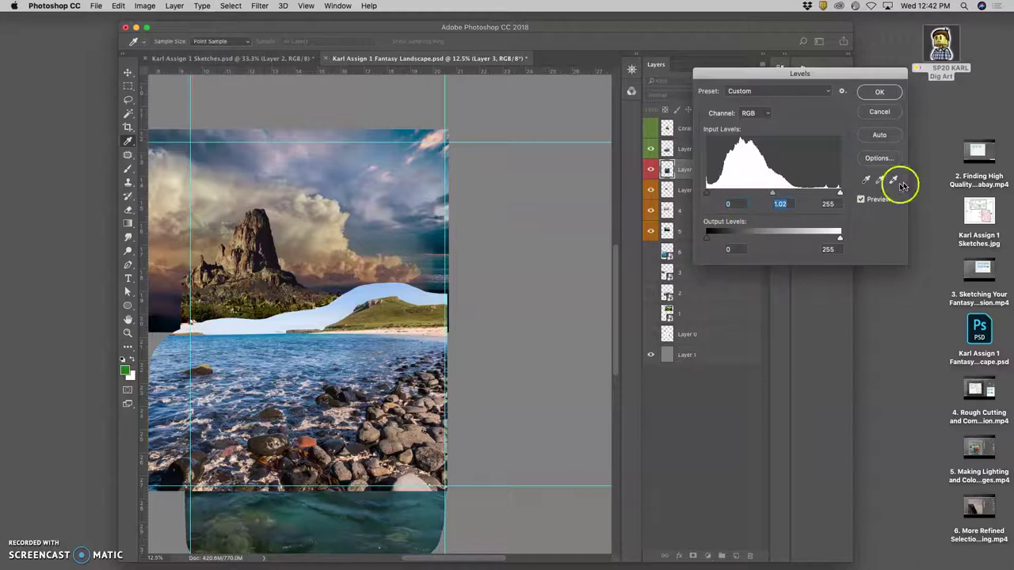
pyautogui.click(877, 112)
# Step: Adjust the Levels of Layer 4, setting input midtones to 1.24 and lowering the output white to about 241
pyautogui.click(688, 148)
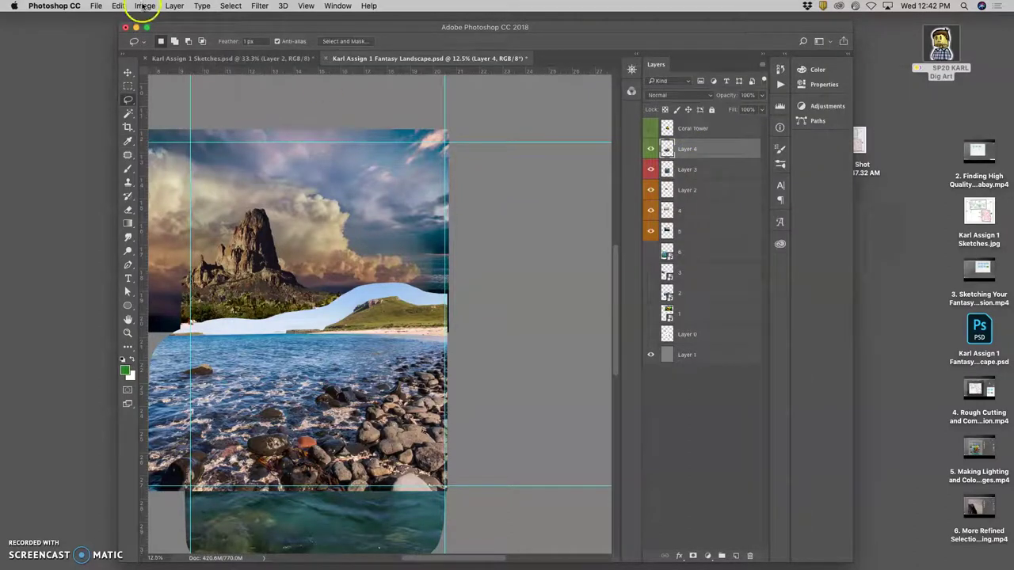
pyautogui.click(145, 6)
pyautogui.moveTo(162, 31)
pyautogui.click(259, 46)
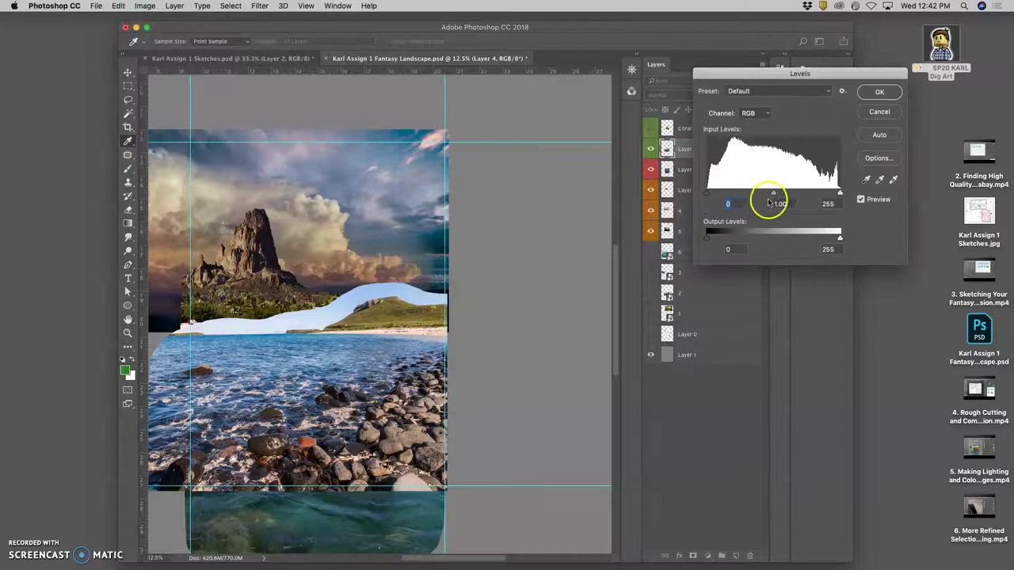
pyautogui.moveTo(774, 194); pyautogui.dragTo(755, 193)
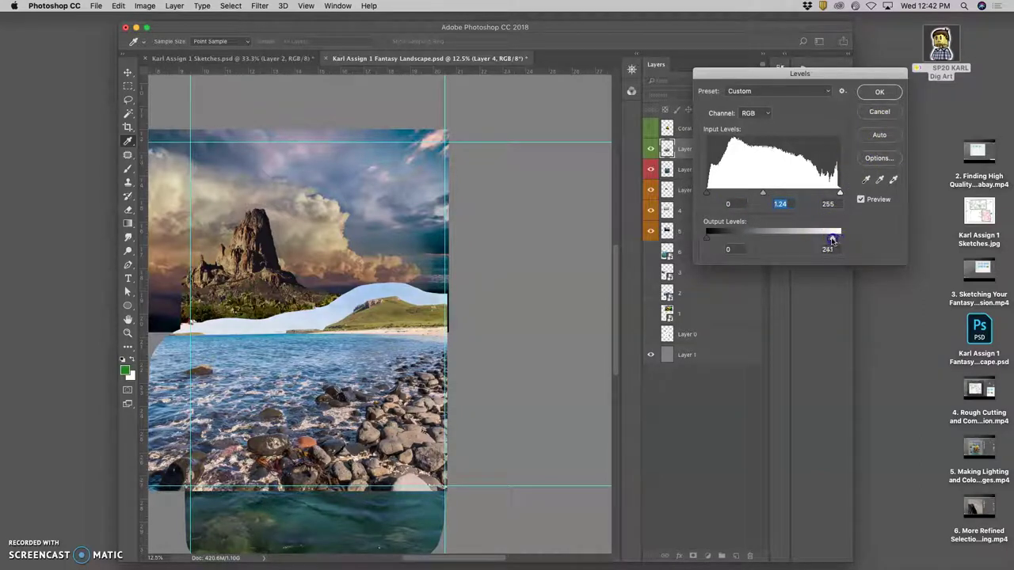
pyautogui.click(879, 92)
# Step: Adjust Layer 4's Color Balance with midtones at about +3, 0, -16 and shadows at about +16 toward blue
pyautogui.click(145, 6)
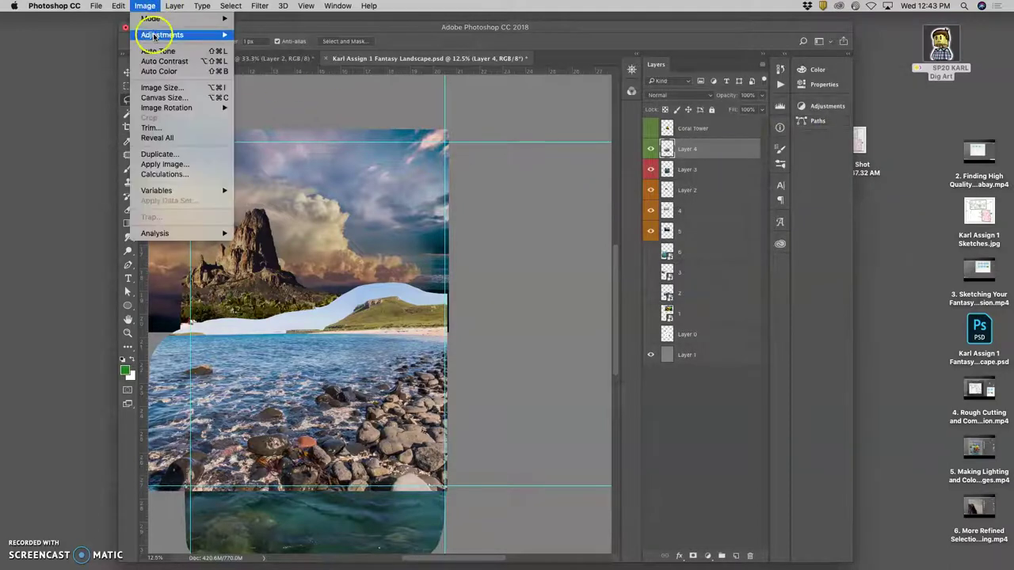
pyautogui.moveTo(163, 35)
pyautogui.click(295, 101)
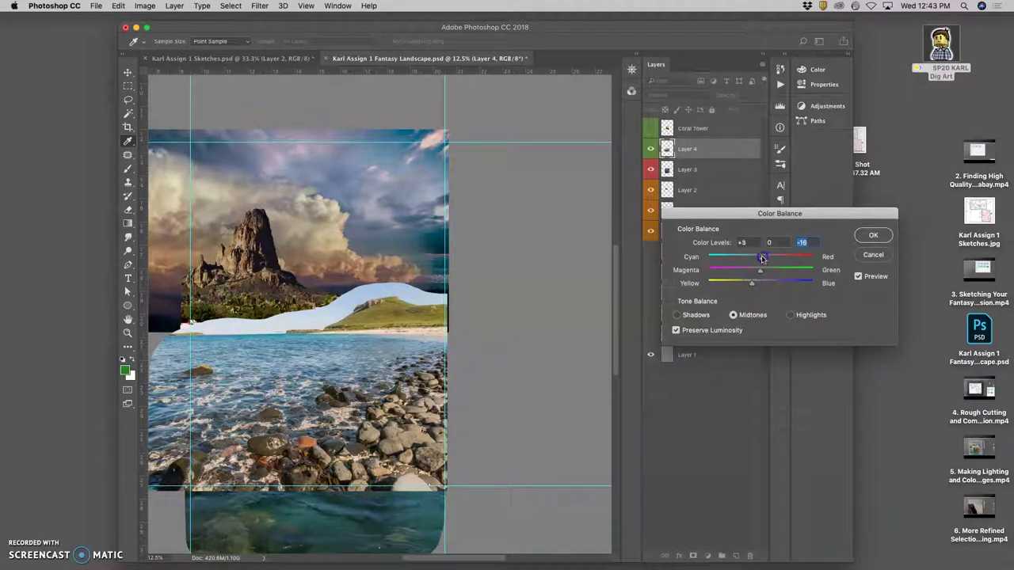
pyautogui.click(677, 315)
pyautogui.moveTo(760, 287); pyautogui.dragTo(768, 285)
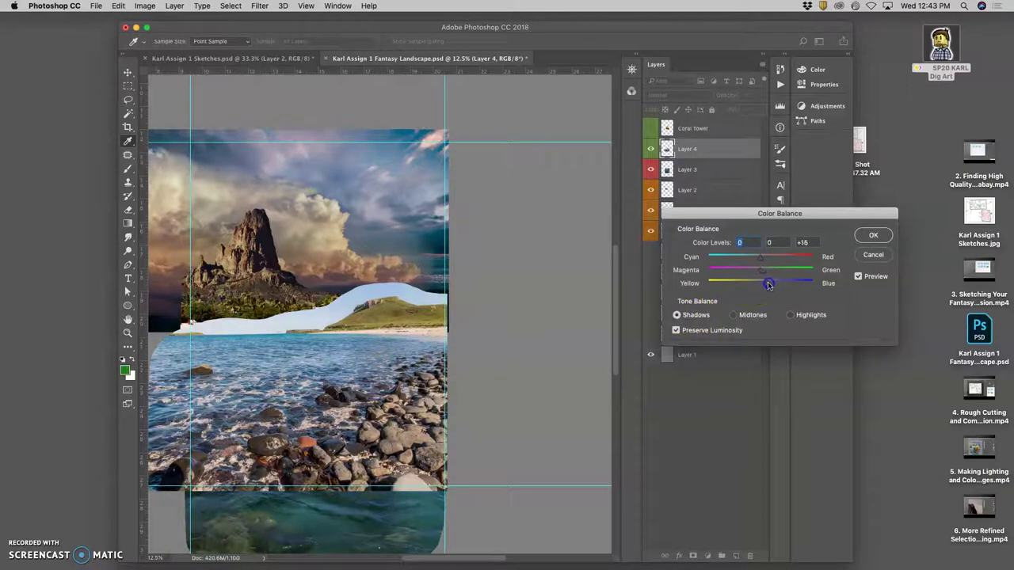
# Step: Set Layer 4's Color Balance highlights to +5, +1, -12 and apply the adjustment
pyautogui.click(788, 314)
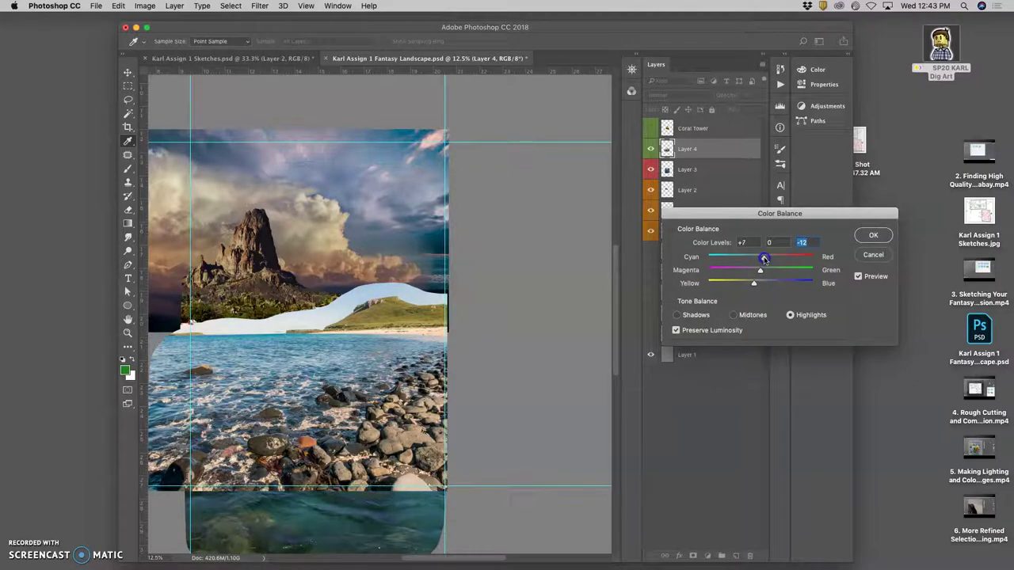
pyautogui.moveTo(763, 273); pyautogui.dragTo(758, 273)
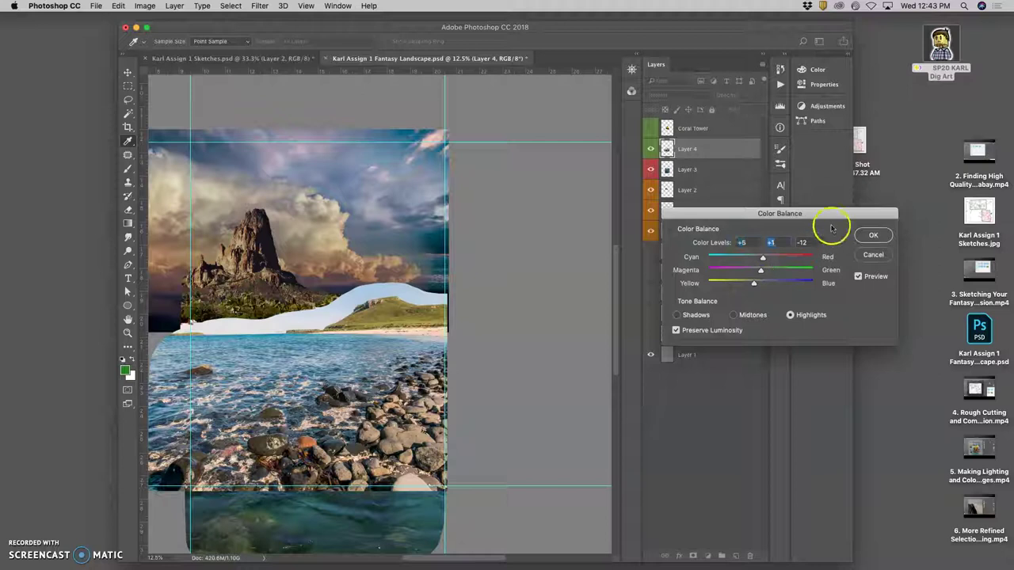
pyautogui.click(871, 235)
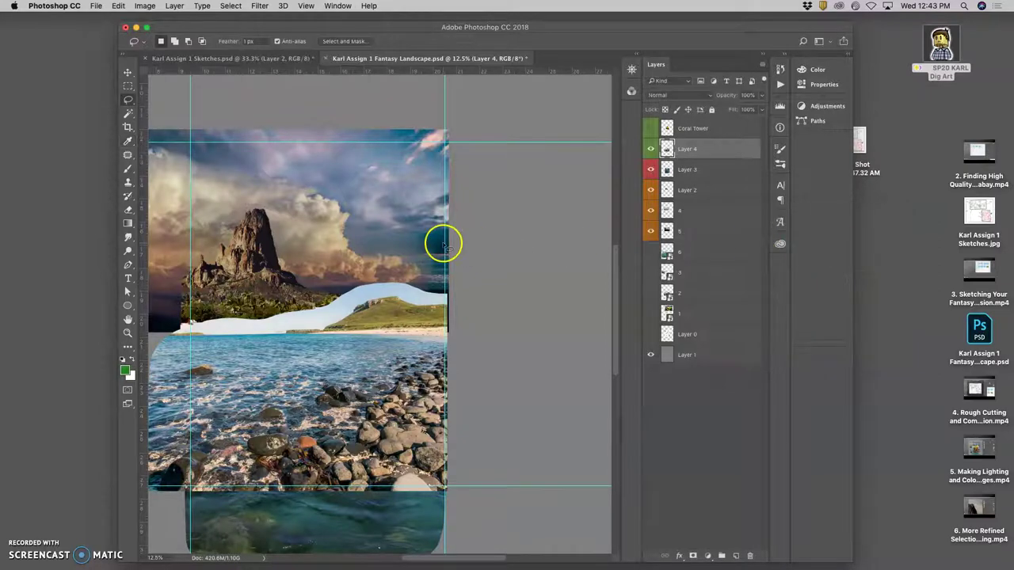
# Step: Erase the pale sky along the top of Layer 4 with a 1040 px eraser at 0% hardness
pyautogui.click(132, 210)
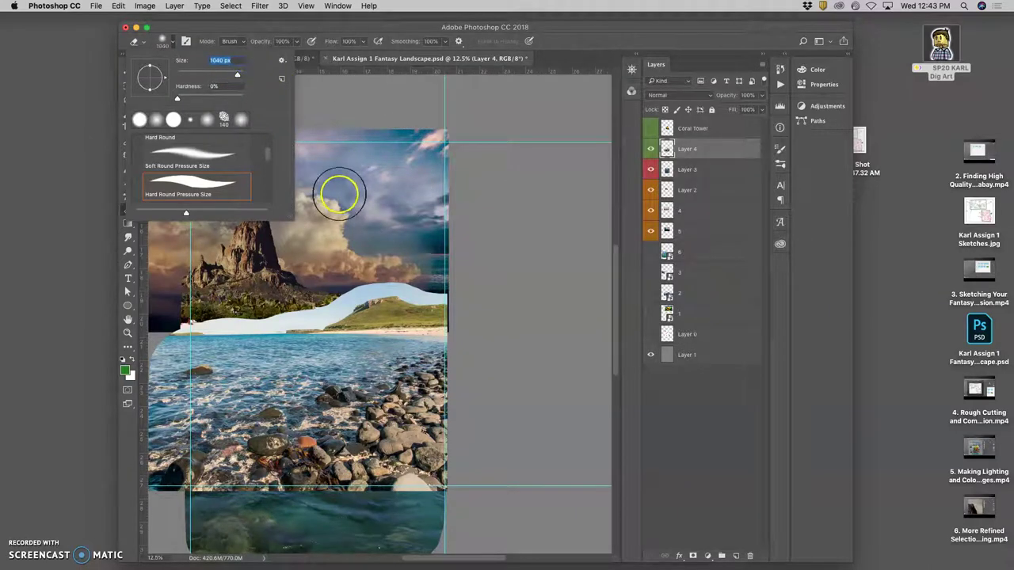
pyautogui.click(347, 257)
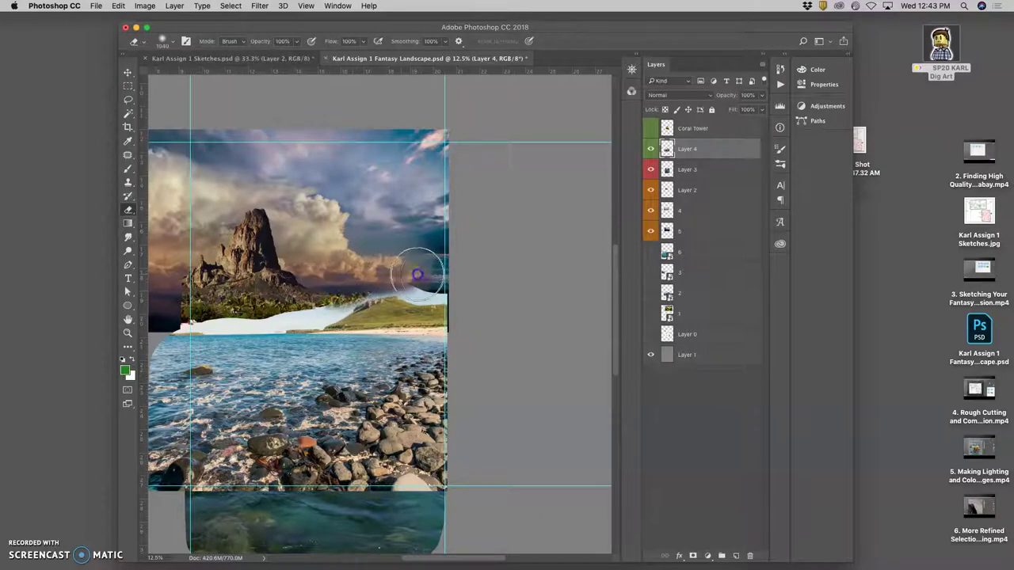
pyautogui.moveTo(455, 278)
pyautogui.mouseDown()
pyautogui.moveTo(363, 281)
pyautogui.moveTo(310, 298)
pyautogui.moveTo(158, 294)
pyautogui.mouseUp()
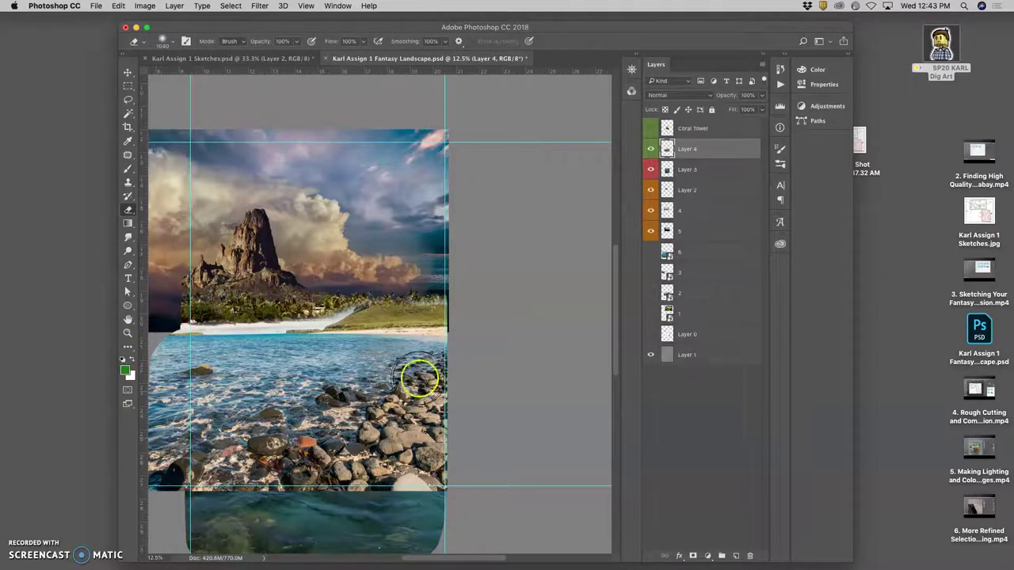
# Step: Stretch Layer 4 upward to 104.68% height with Free Transform so its waterline covers more of the beach
pyautogui.press('super+equal')
pyautogui.press('super+equal')
pyautogui.press('super+equal')
pyautogui.moveTo(352, 373); pyautogui.dragTo(597, 325)
pyautogui.moveTo(451, 356); pyautogui.dragTo(488, 342)
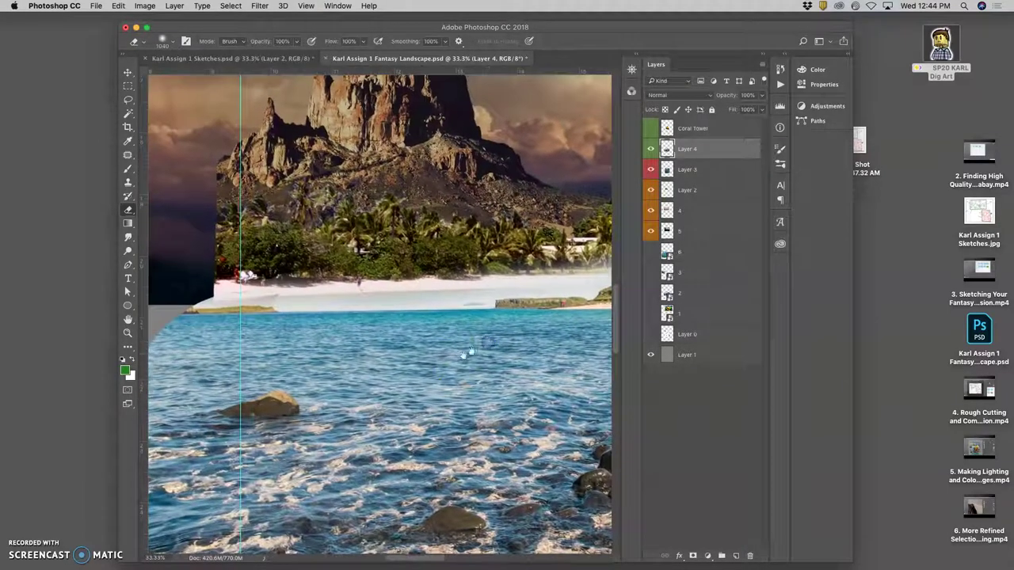
pyautogui.press('super+t')
pyautogui.moveTo(516, 188); pyautogui.dragTo(498, 166)
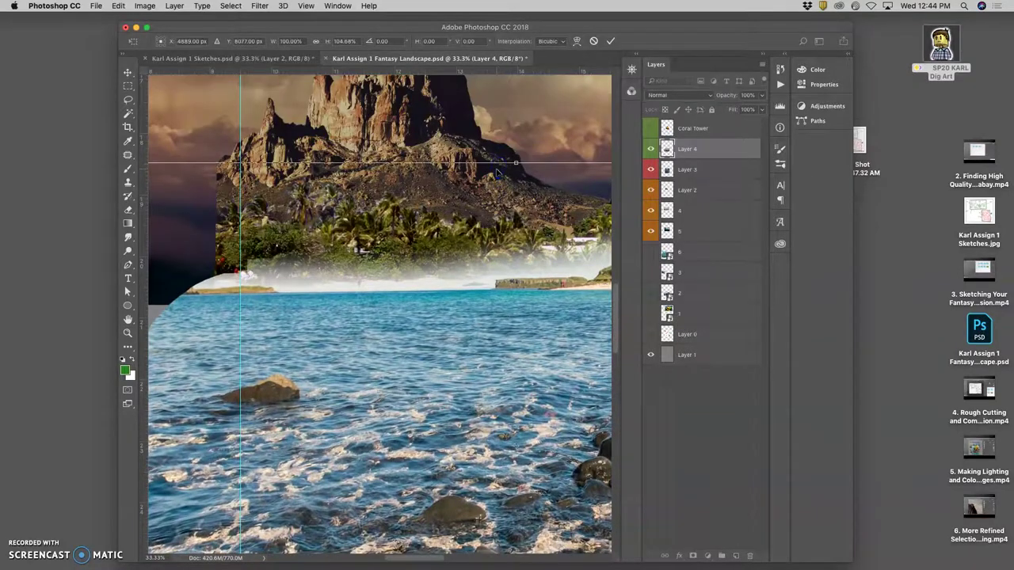
# Step: Warp Layer 4 within the active transform to reshape the waterline and shoreline below the palm trees
pyautogui.press('super+minus')
pyautogui.press('super+minus')
pyautogui.hscroll(5, 530, 257)
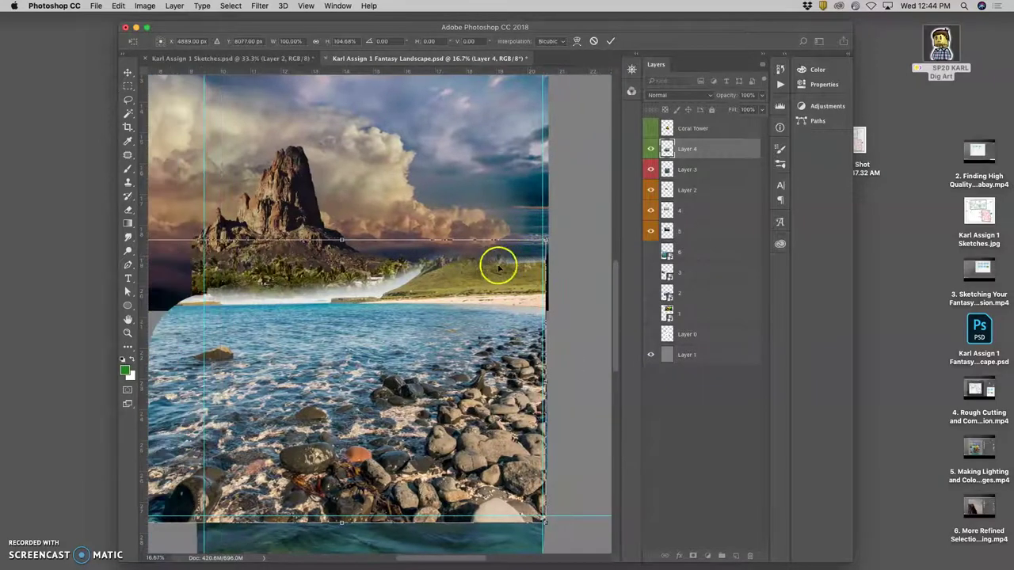
pyautogui.press('super+plus')
pyautogui.press('super+plus')
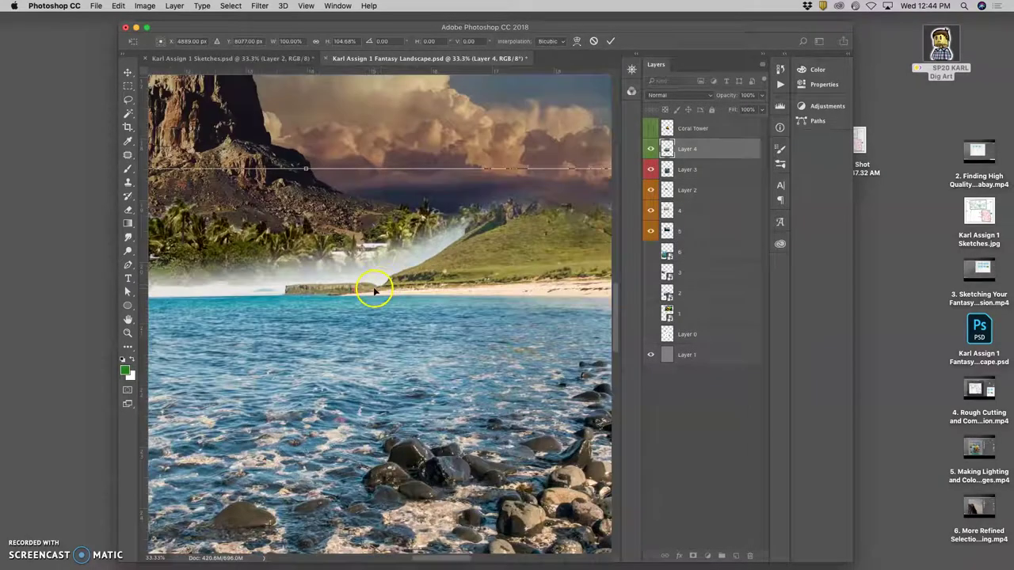
pyautogui.hscroll(-8, 369, 291)
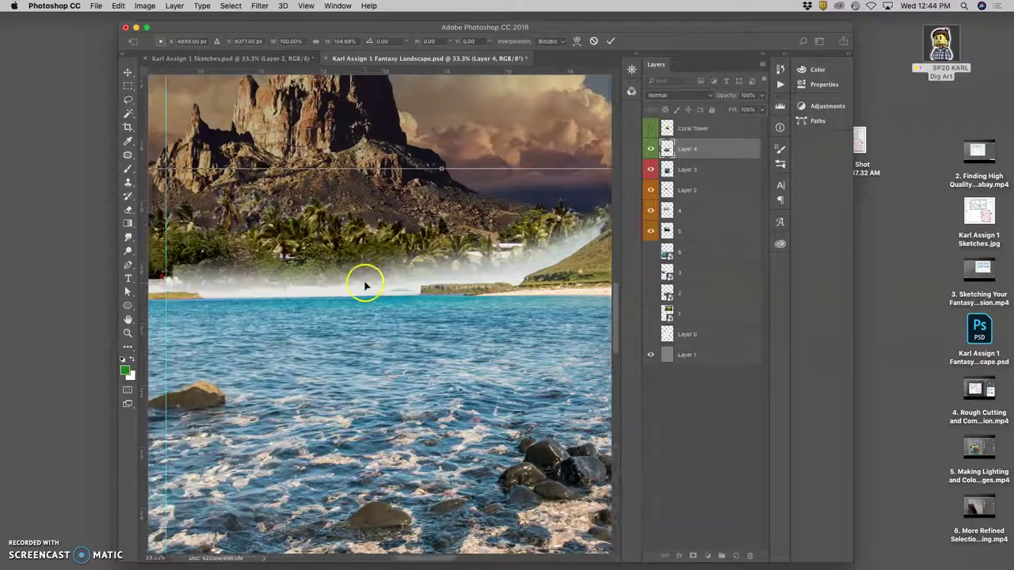
pyautogui.rightClick(457, 251)
pyautogui.click(460, 299)
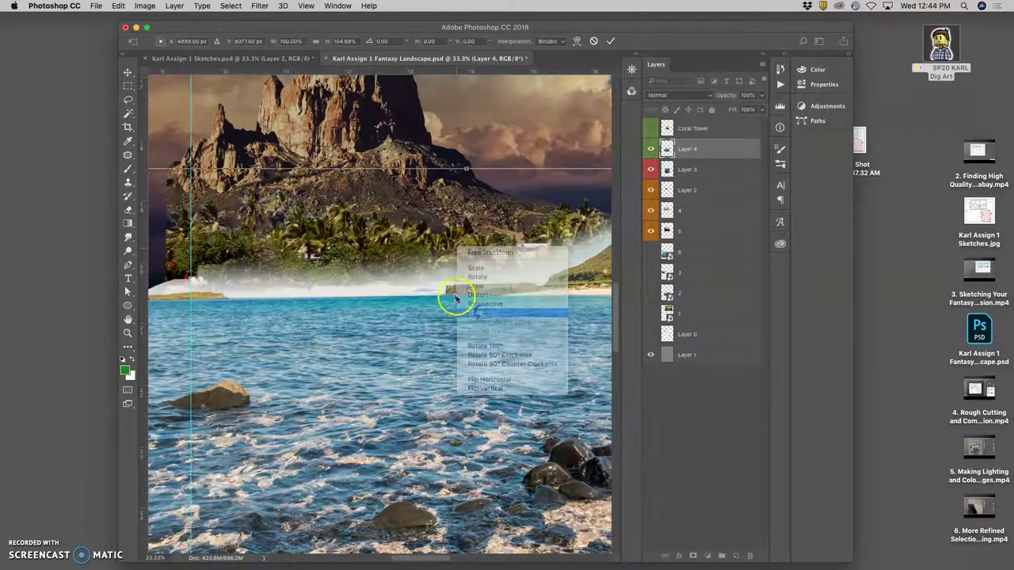
pyautogui.moveTo(430, 288); pyautogui.dragTo(430, 289)
pyautogui.moveTo(260, 298)
pyautogui.mouseDown()
pyautogui.moveTo(260, 323)
pyautogui.moveTo(258, 305)
pyautogui.mouseUp()
pyautogui.moveTo(394, 307); pyautogui.dragTo(174, 320)
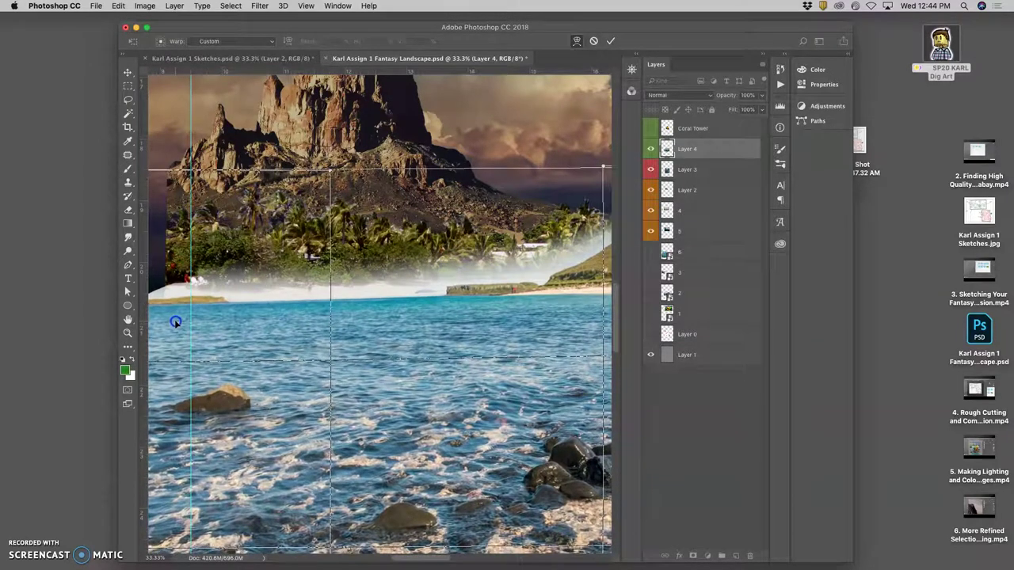
pyautogui.moveTo(482, 303); pyautogui.dragTo(487, 298)
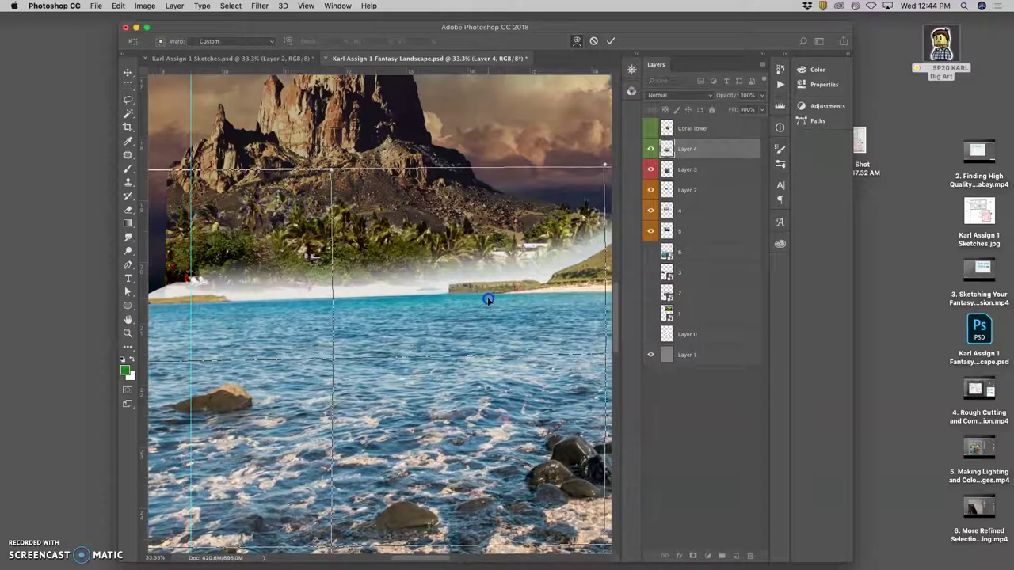
# Step: Warp the far right end of Layer 4's grassy hill slightly downward and apply the transform
pyautogui.hscroll(5, 535, 289)
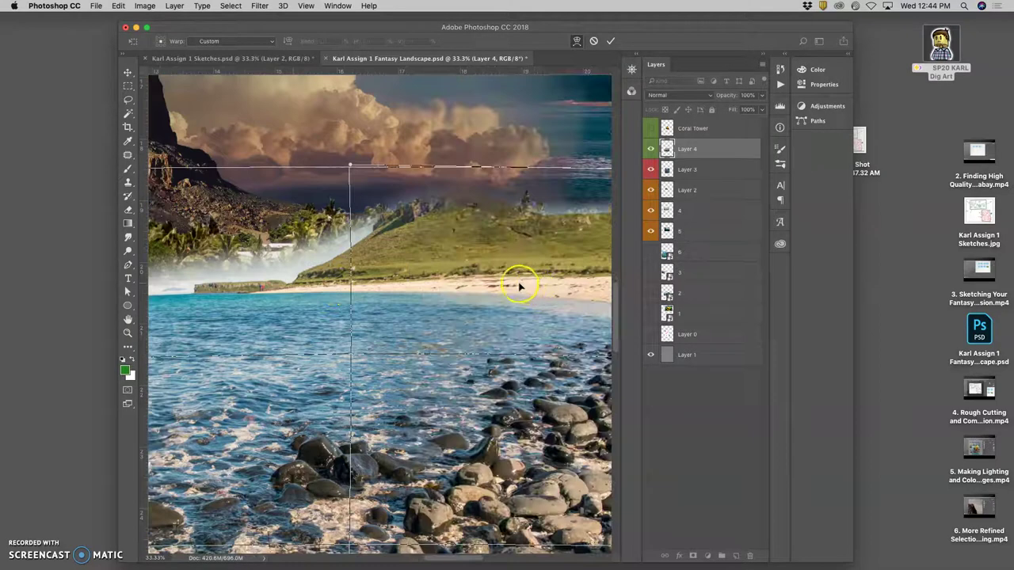
pyautogui.hscroll(4, 520, 285)
pyautogui.moveTo(406, 187)
pyautogui.mouseDown()
pyautogui.moveTo(407, 177)
pyautogui.moveTo(401, 197)
pyautogui.mouseUp()
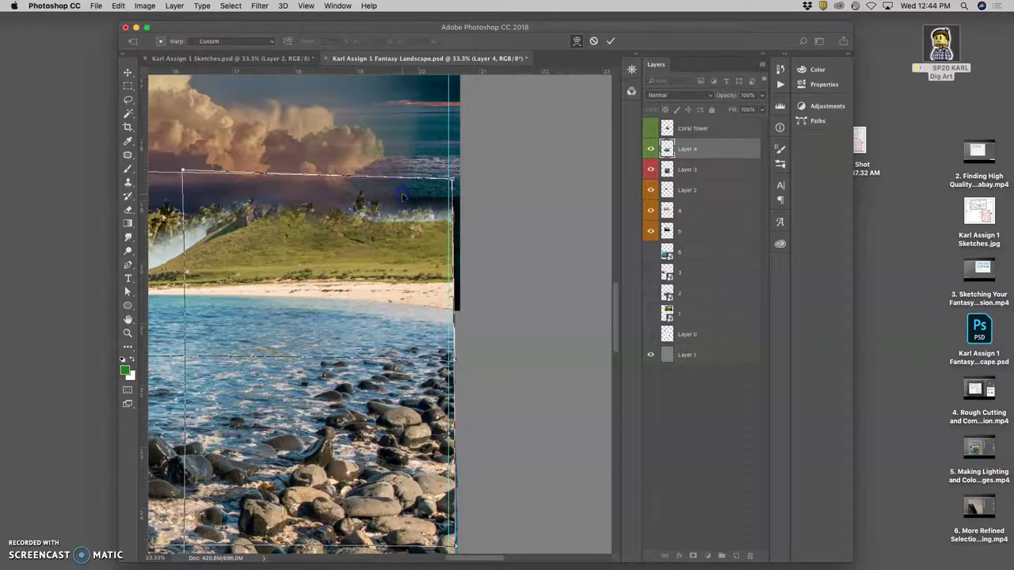
pyautogui.press('Return')
# Step: Set the eraser to 284 px size, 29% hardness and 39% opacity
pyautogui.press('e')
pyautogui.hscroll(-8, 395, 209)
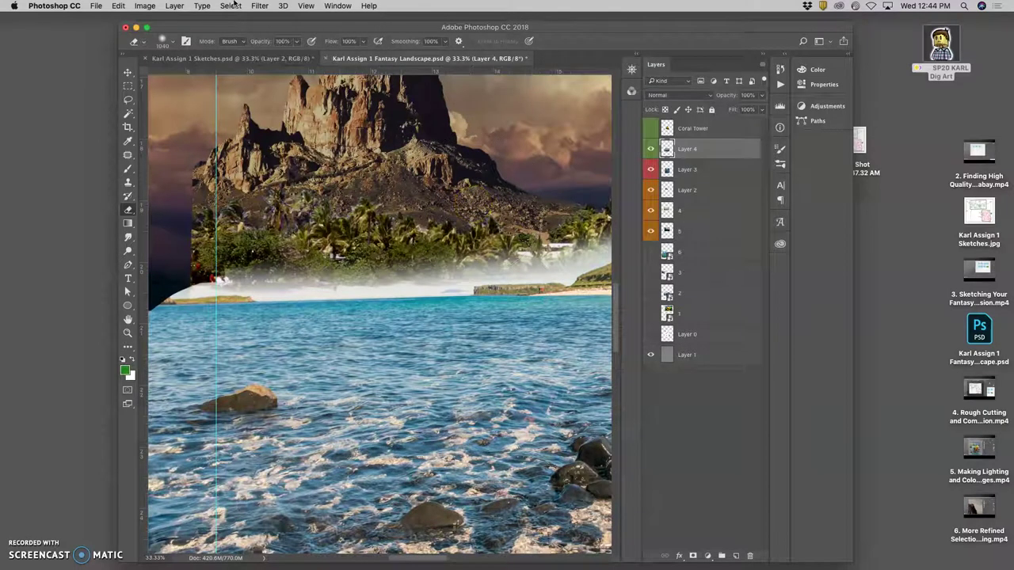
pyautogui.click(171, 42)
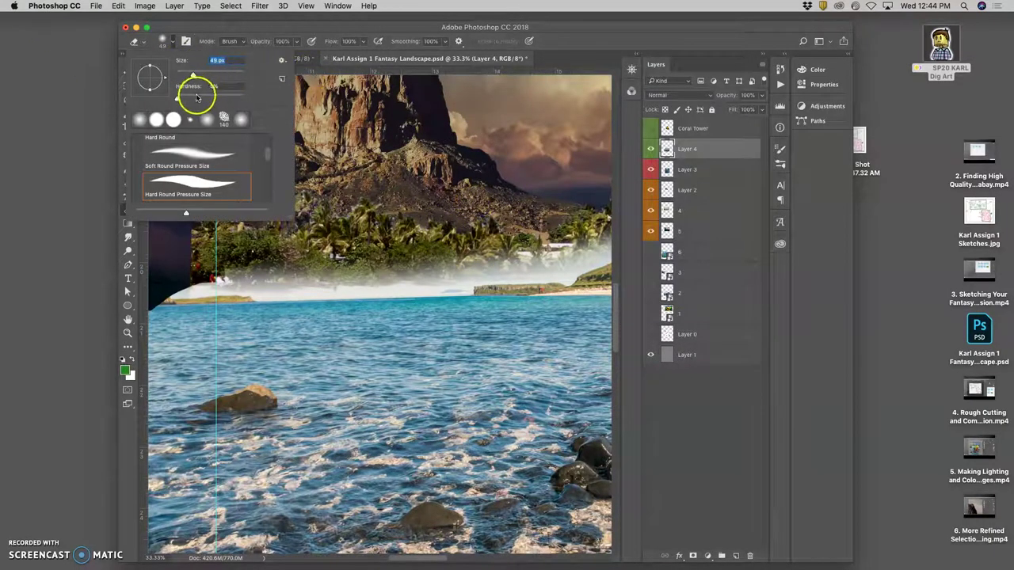
pyautogui.click(297, 41)
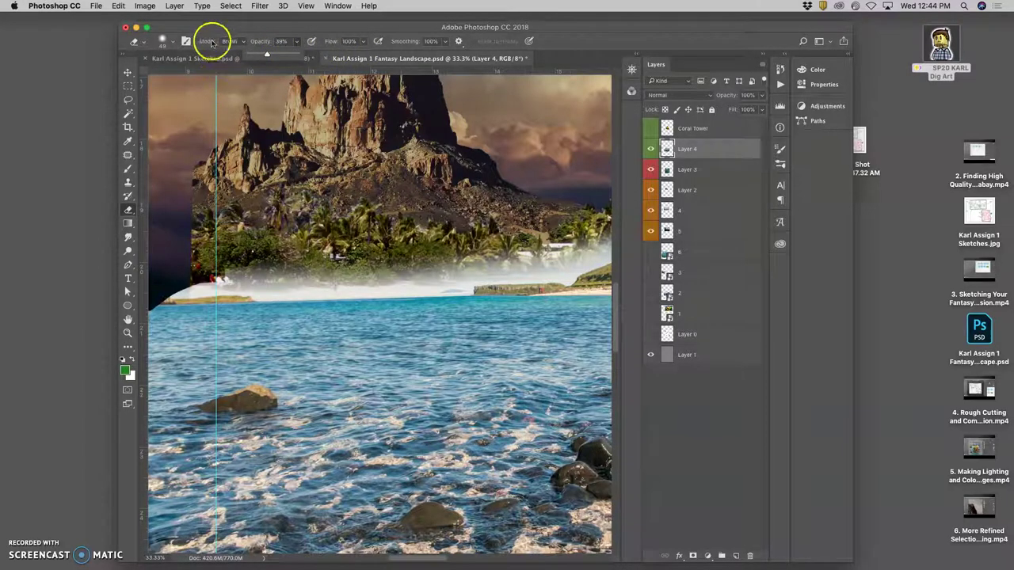
pyautogui.click(170, 40)
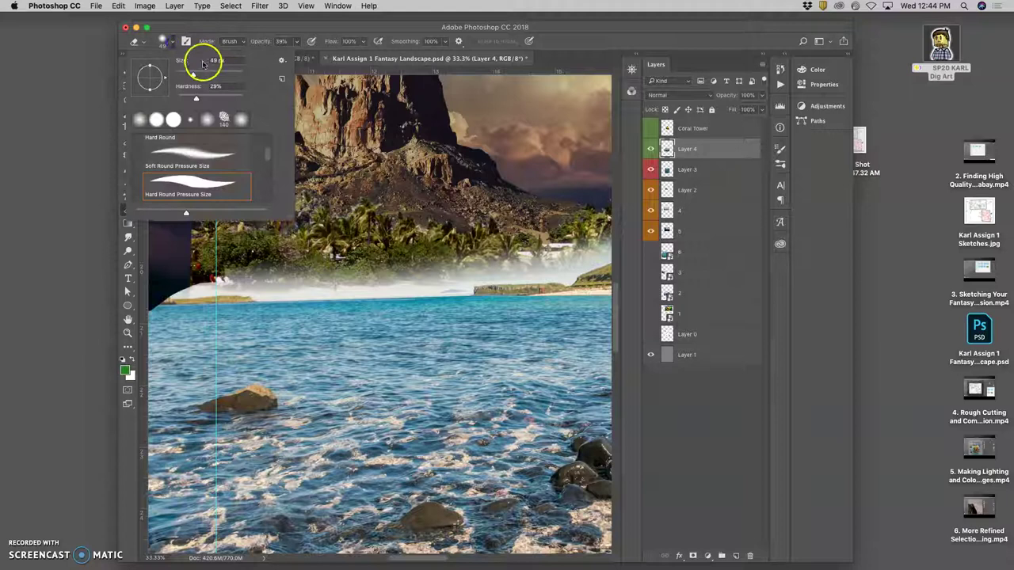
pyautogui.moveTo(243, 75); pyautogui.dragTo(224, 74)
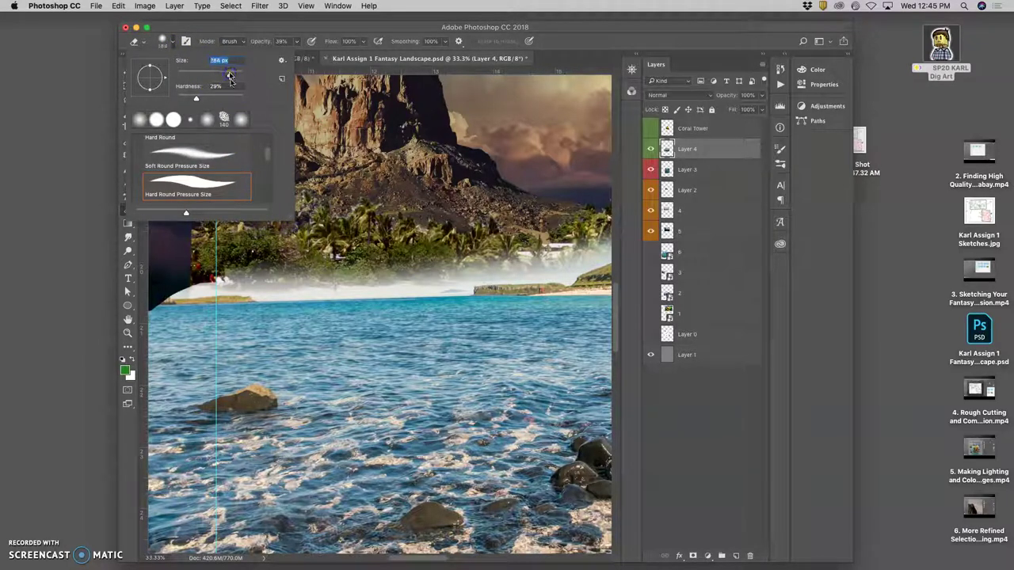
pyautogui.click(331, 244)
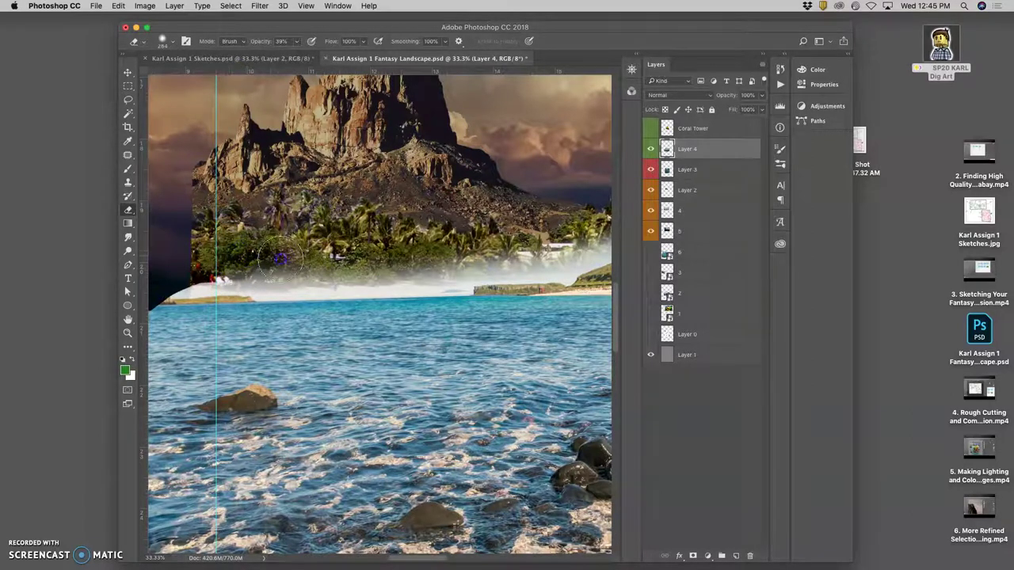
# Step: Erase Layer 4's white haze over the palm trees and along the left slope of the grassy hill
pyautogui.moveTo(343, 268)
pyautogui.mouseDown()
pyautogui.moveTo(461, 233)
pyautogui.moveTo(535, 254)
pyautogui.moveTo(569, 237)
pyautogui.moveTo(592, 256)
pyautogui.moveTo(536, 278)
pyautogui.moveTo(483, 277)
pyautogui.moveTo(459, 261)
pyautogui.moveTo(418, 269)
pyautogui.moveTo(470, 278)
pyautogui.moveTo(463, 284)
pyautogui.moveTo(385, 280)
pyautogui.moveTo(371, 275)
pyautogui.moveTo(376, 257)
pyautogui.moveTo(324, 248)
pyautogui.moveTo(309, 274)
pyautogui.moveTo(248, 264)
pyautogui.moveTo(243, 276)
pyautogui.moveTo(258, 252)
pyautogui.moveTo(406, 232)
pyautogui.moveTo(506, 252)
pyautogui.moveTo(515, 266)
pyautogui.moveTo(476, 273)
pyautogui.moveTo(504, 251)
pyautogui.moveTo(489, 271)
pyautogui.moveTo(278, 266)
pyautogui.mouseUp()
pyautogui.moveTo(438, 236)
pyautogui.mouseDown()
pyautogui.moveTo(390, 258)
pyautogui.moveTo(397, 251)
pyautogui.moveTo(358, 257)
pyautogui.moveTo(368, 251)
pyautogui.moveTo(365, 268)
pyautogui.moveTo(301, 252)
pyautogui.mouseUp()
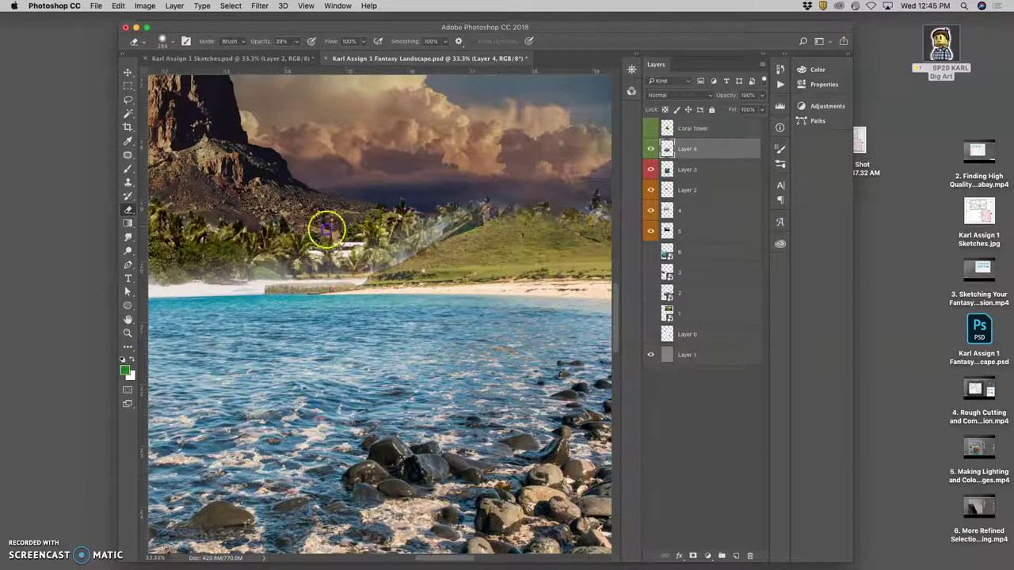
pyautogui.moveTo(412, 236); pyautogui.dragTo(448, 219)
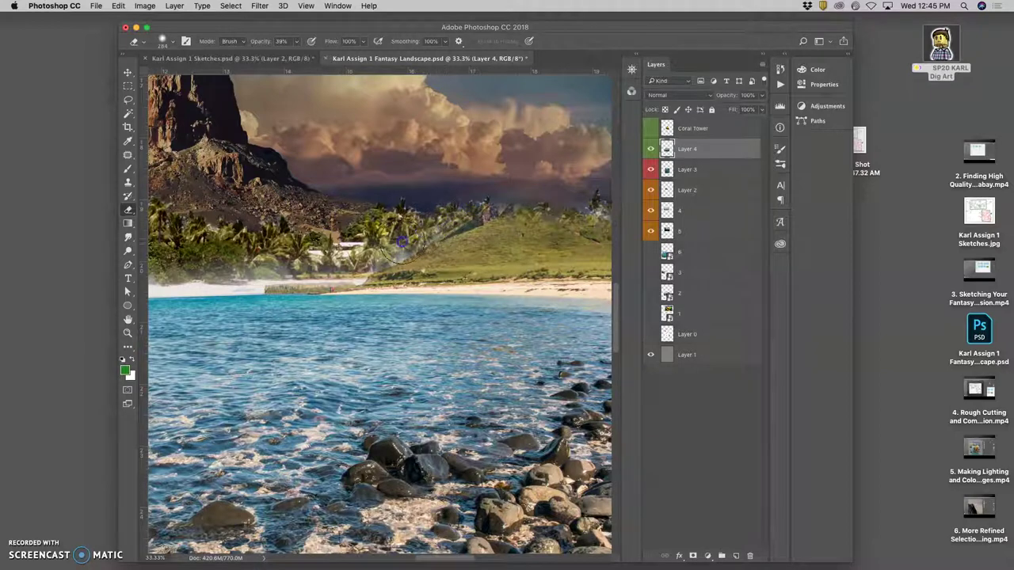
pyautogui.moveTo(395, 245); pyautogui.dragTo(380, 255)
pyautogui.moveTo(510, 214)
pyautogui.mouseDown()
pyautogui.moveTo(403, 246)
pyautogui.moveTo(427, 234)
pyautogui.mouseUp()
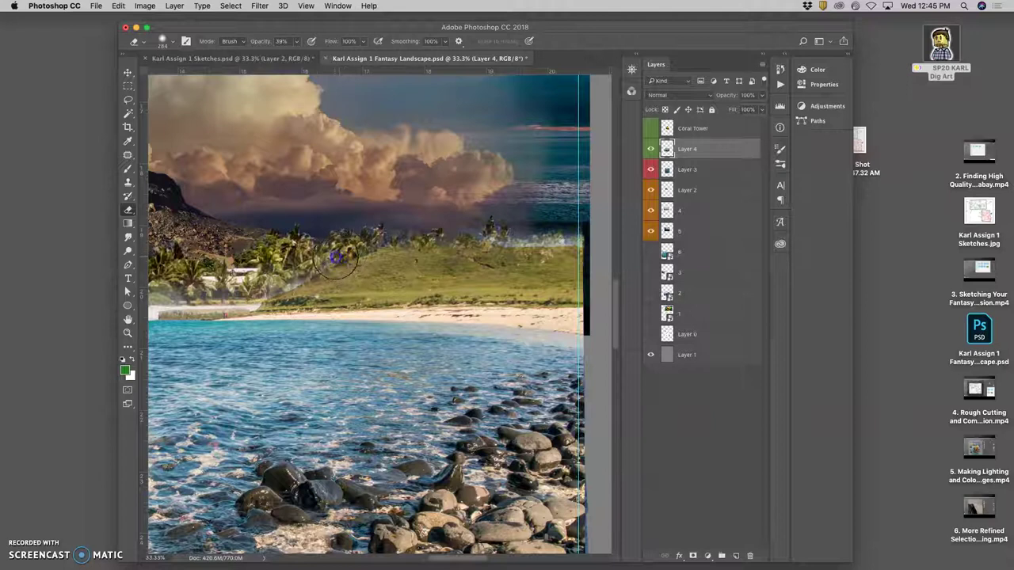
pyautogui.moveTo(317, 271); pyautogui.dragTo(297, 276)
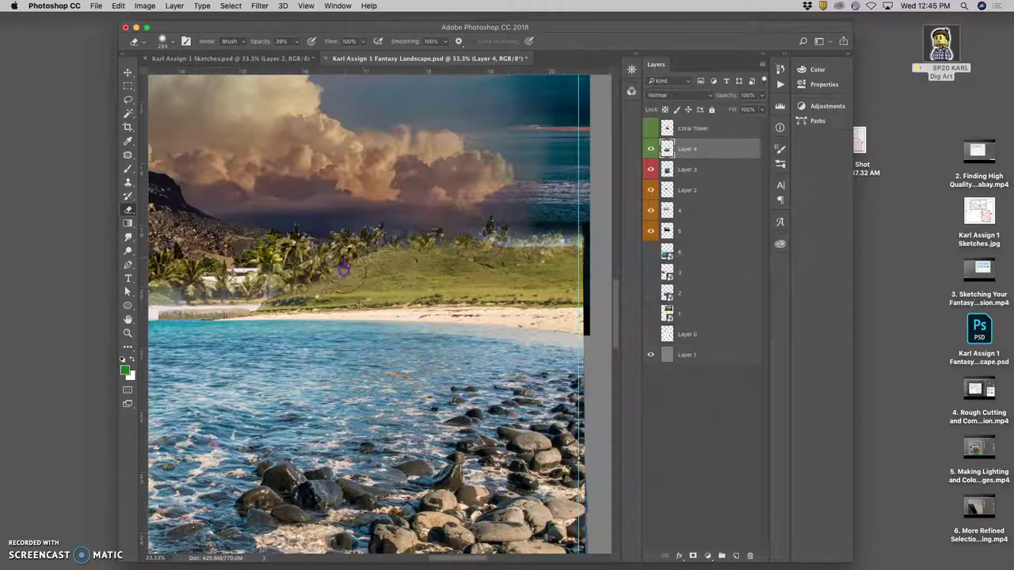
pyautogui.moveTo(263, 288); pyautogui.dragTo(254, 286)
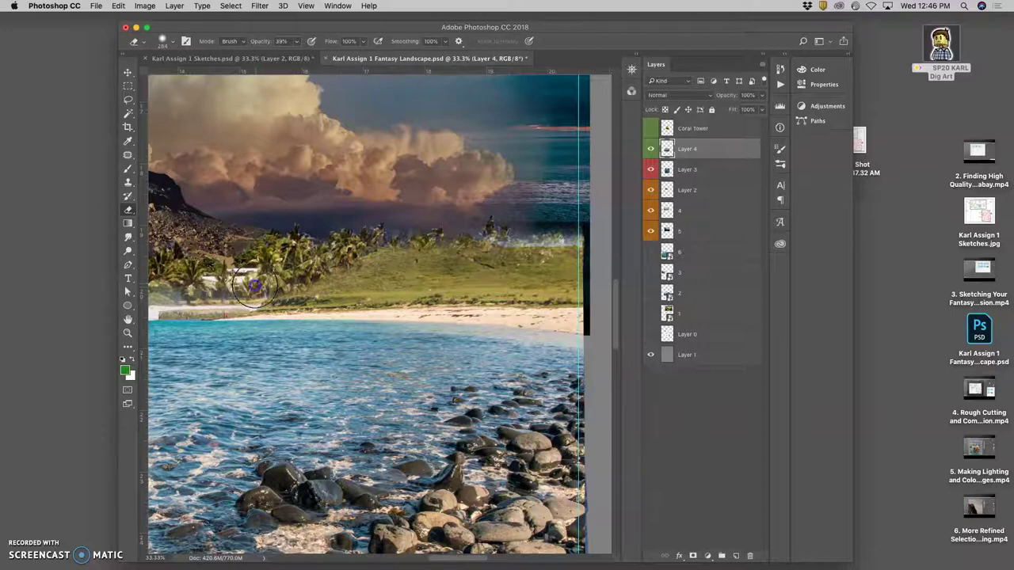
# Step: Erase the upper part of Layer 4's grassy hill to reveal the palm trees behind it across to the right edge
pyautogui.moveTo(378, 262)
pyautogui.mouseDown()
pyautogui.moveTo(388, 251)
pyautogui.moveTo(406, 265)
pyautogui.moveTo(435, 262)
pyautogui.mouseUp()
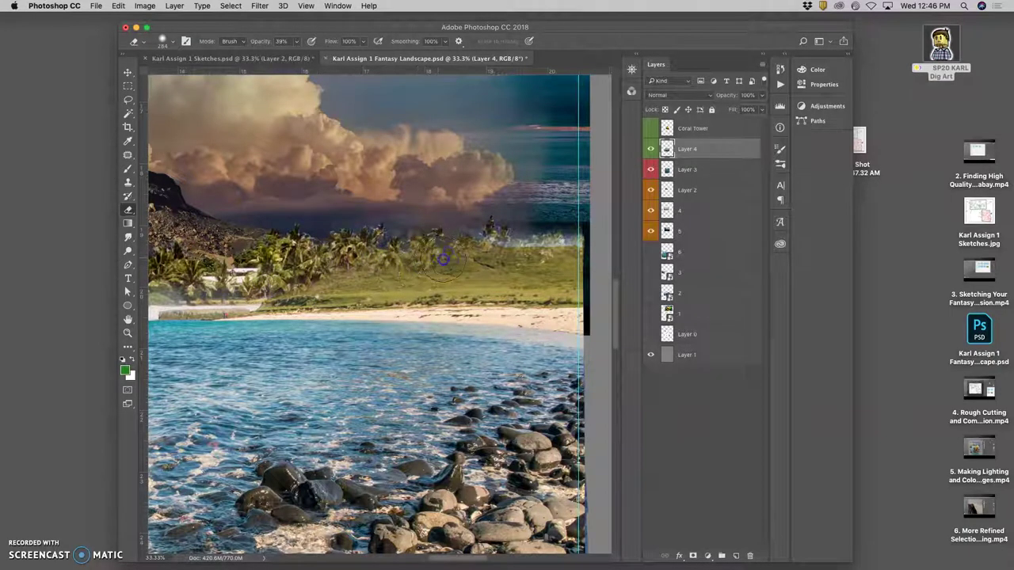
pyautogui.moveTo(537, 237); pyautogui.dragTo(546, 250)
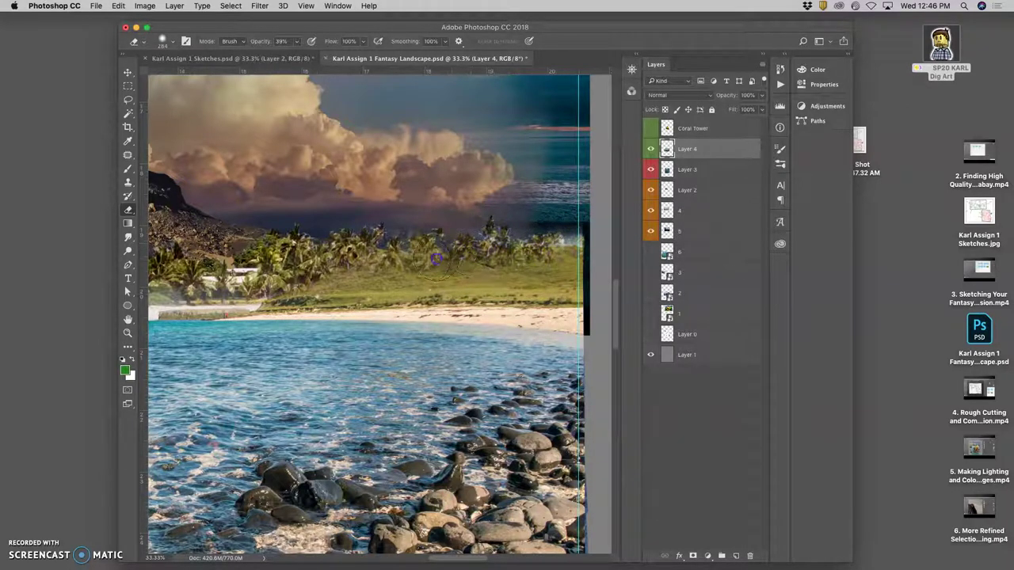
pyautogui.moveTo(396, 268)
pyautogui.mouseDown()
pyautogui.moveTo(366, 284)
pyautogui.moveTo(362, 272)
pyautogui.moveTo(323, 281)
pyautogui.mouseUp()
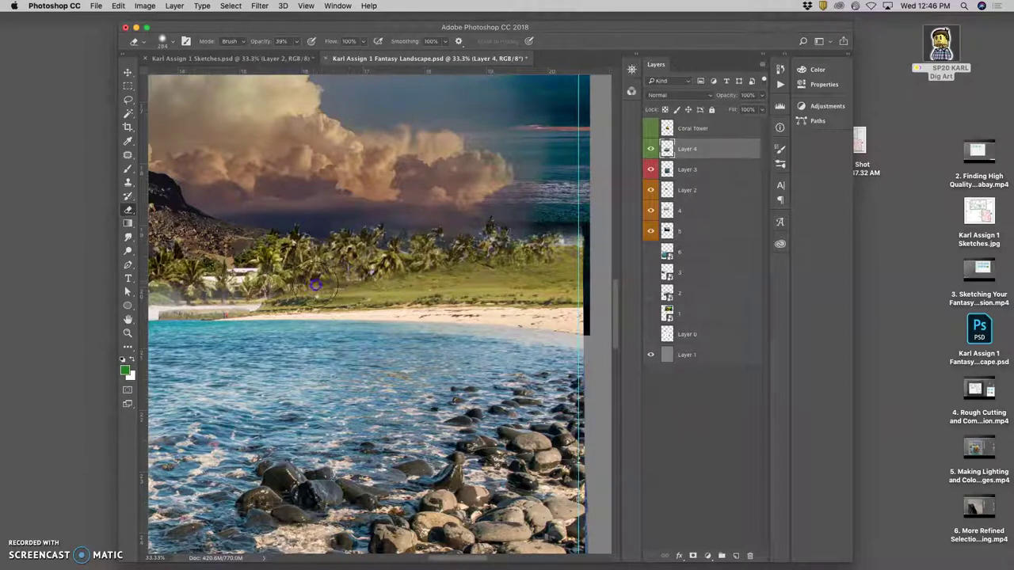
pyautogui.moveTo(384, 278); pyautogui.dragTo(367, 287)
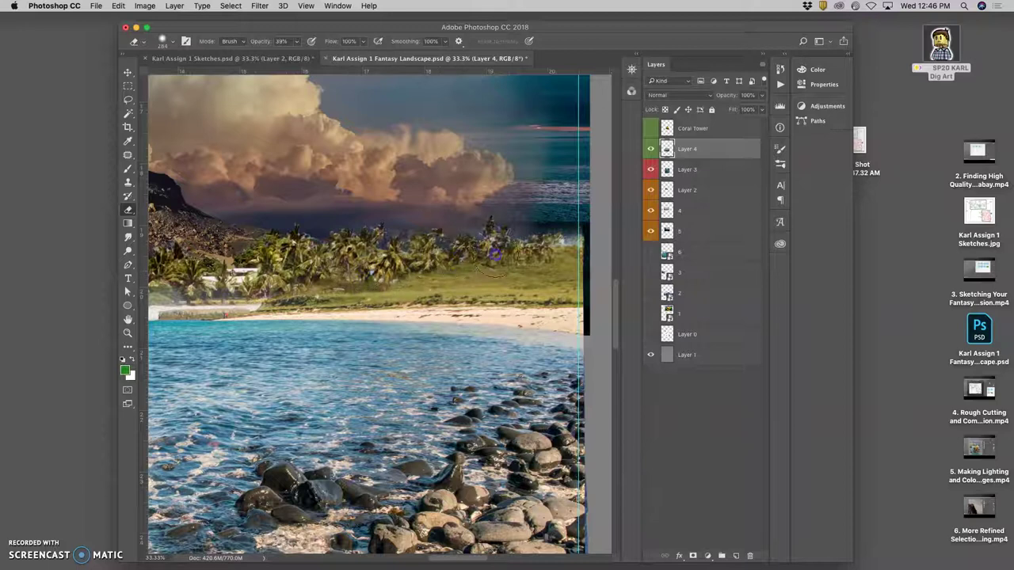
pyautogui.moveTo(557, 245)
pyautogui.mouseDown()
pyautogui.moveTo(569, 271)
pyautogui.moveTo(531, 259)
pyautogui.moveTo(506, 270)
pyautogui.mouseUp()
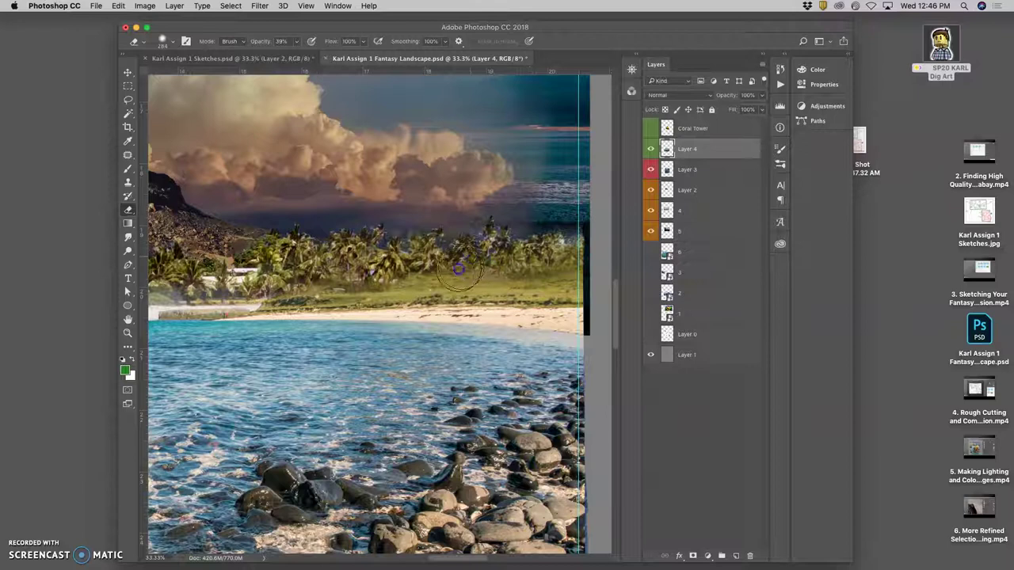
pyautogui.moveTo(442, 264)
pyautogui.mouseDown()
pyautogui.moveTo(373, 264)
pyautogui.moveTo(301, 287)
pyautogui.moveTo(323, 298)
pyautogui.mouseUp()
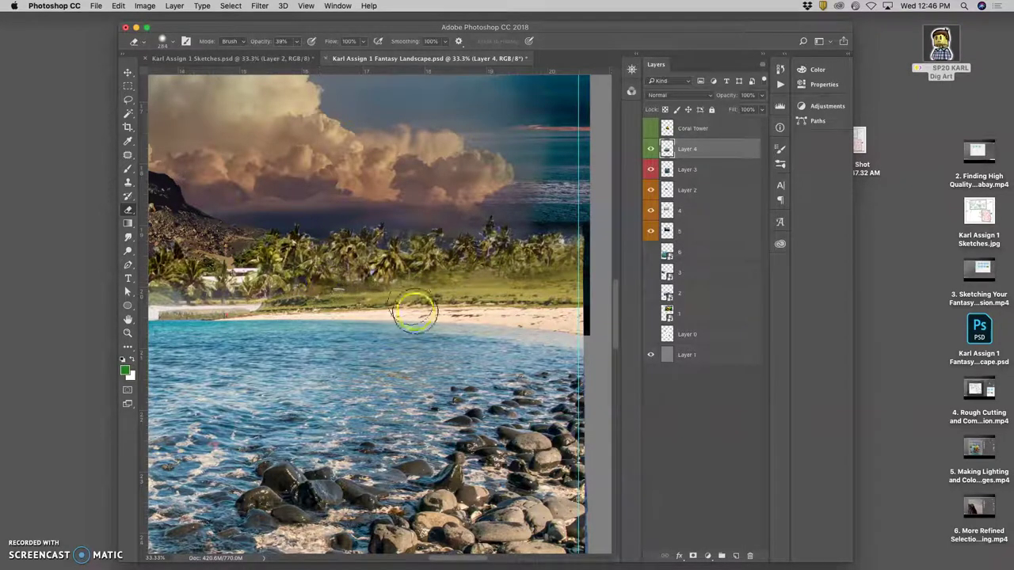
pyautogui.moveTo(395, 334); pyautogui.dragTo(503, 335)
pyautogui.moveTo(372, 302)
pyautogui.mouseDown()
pyautogui.moveTo(531, 275)
pyautogui.moveTo(485, 270)
pyautogui.mouseUp()
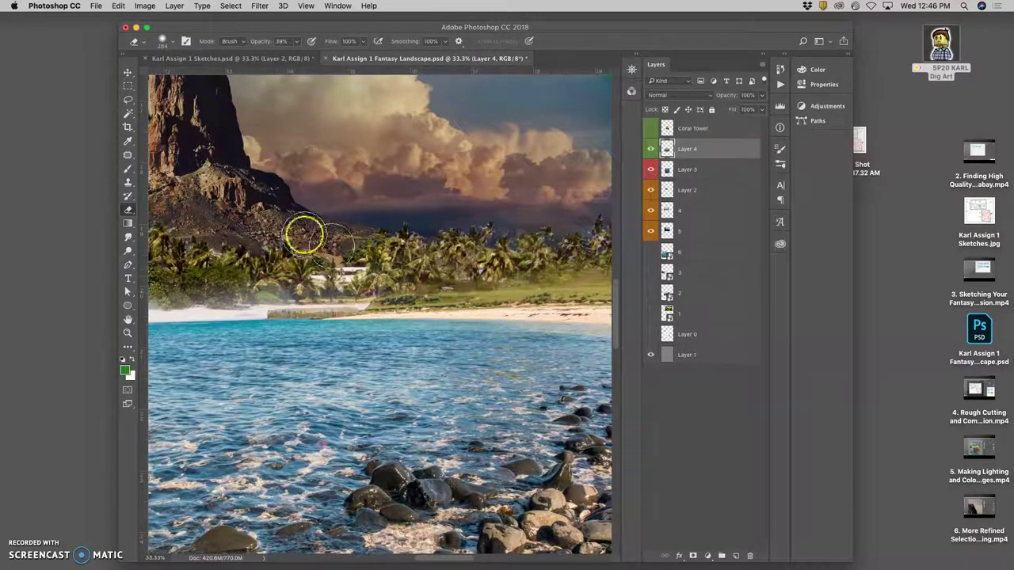
# Step: Lasso a small patch of green bushes on Layer 3 near the left shoreline and copy it to a new layer
pyautogui.click(128, 100)
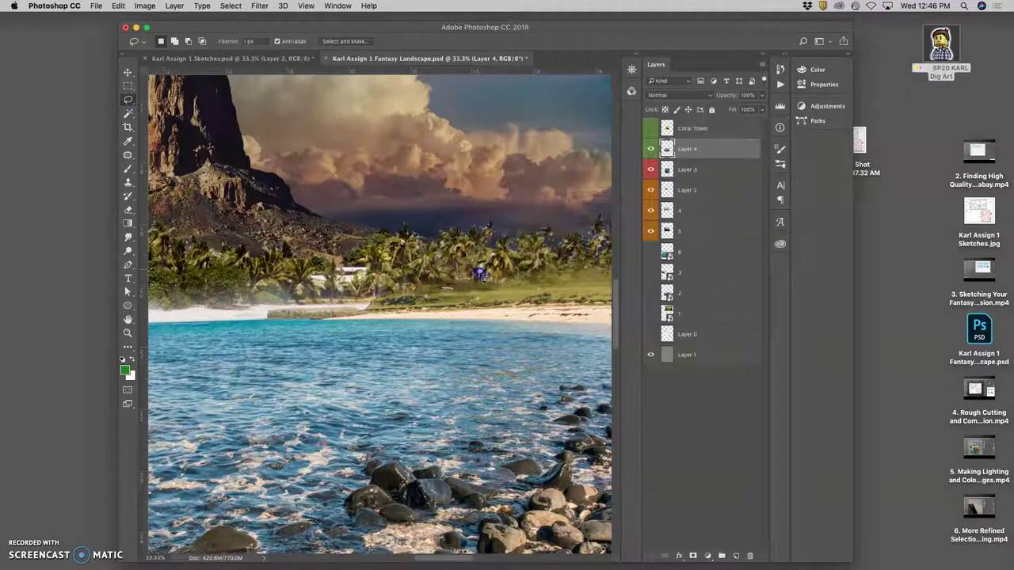
pyautogui.click(678, 170)
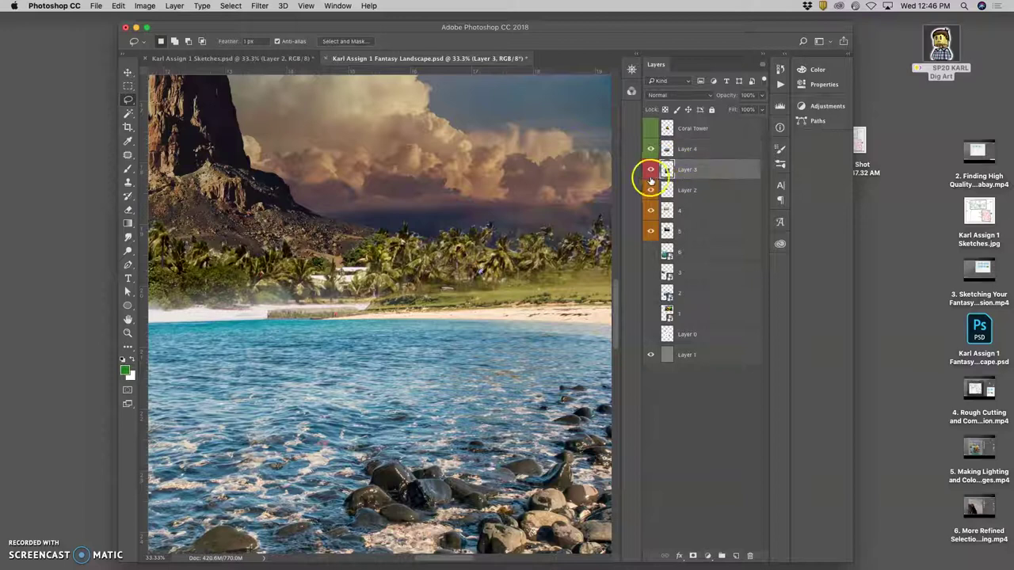
pyautogui.moveTo(548, 317); pyautogui.dragTo(552, 278)
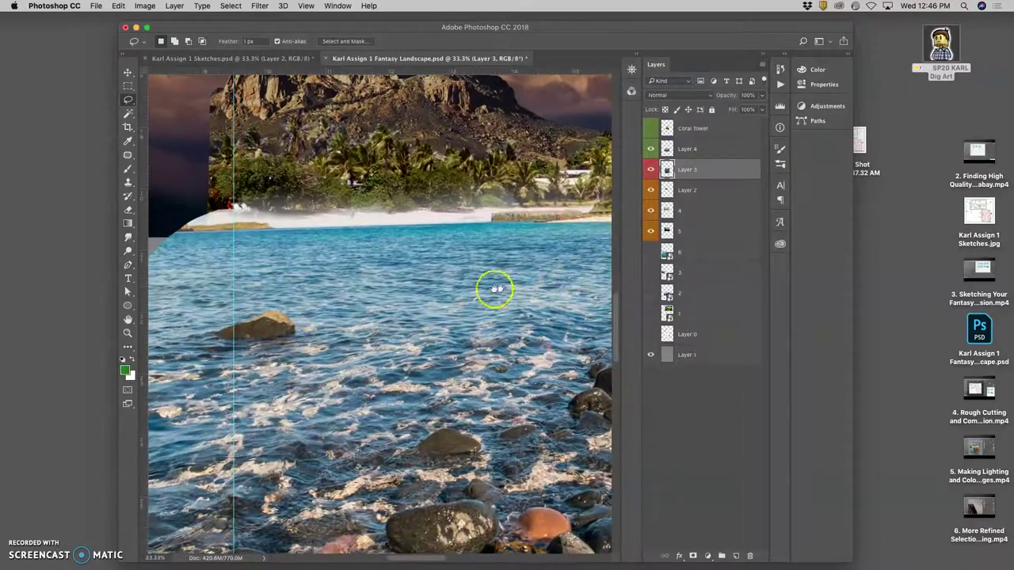
pyautogui.press('super+minus')
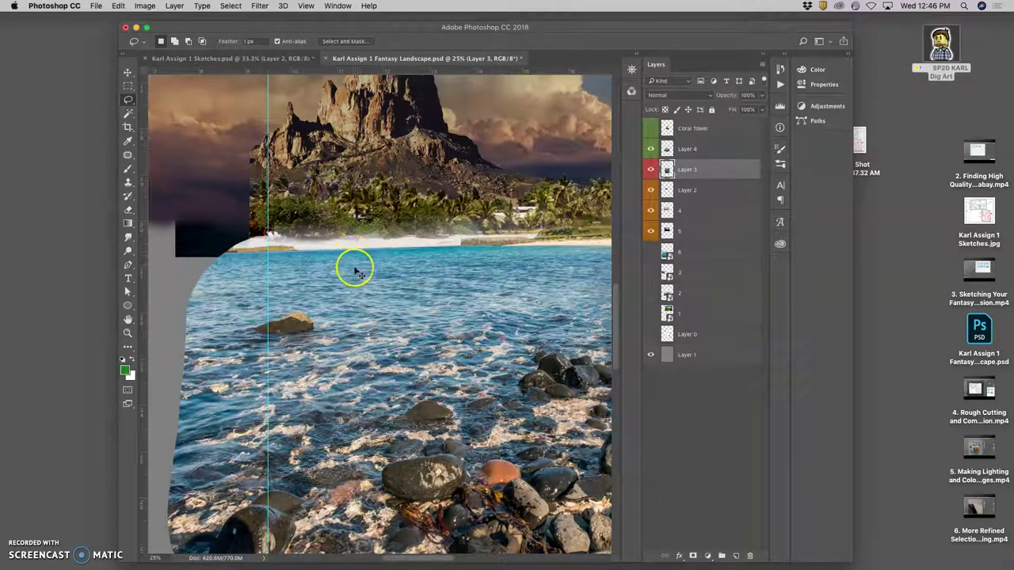
pyautogui.press('super+plus')
pyautogui.press('super+plus')
pyautogui.press('super+plus')
pyautogui.moveTo(257, 181); pyautogui.dragTo(486, 309)
pyautogui.click(650, 168)
pyautogui.click(650, 169)
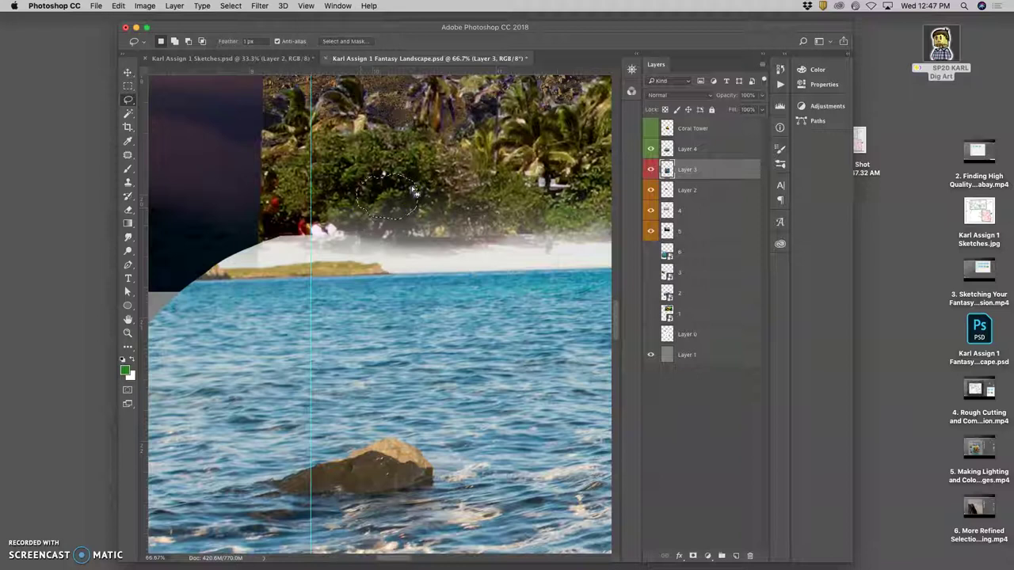
pyautogui.press('super+j')
# Step: Move the copied bush patch over the red and white figures at the tree line's left end, fitting it with Free Transform
pyautogui.click(128, 73)
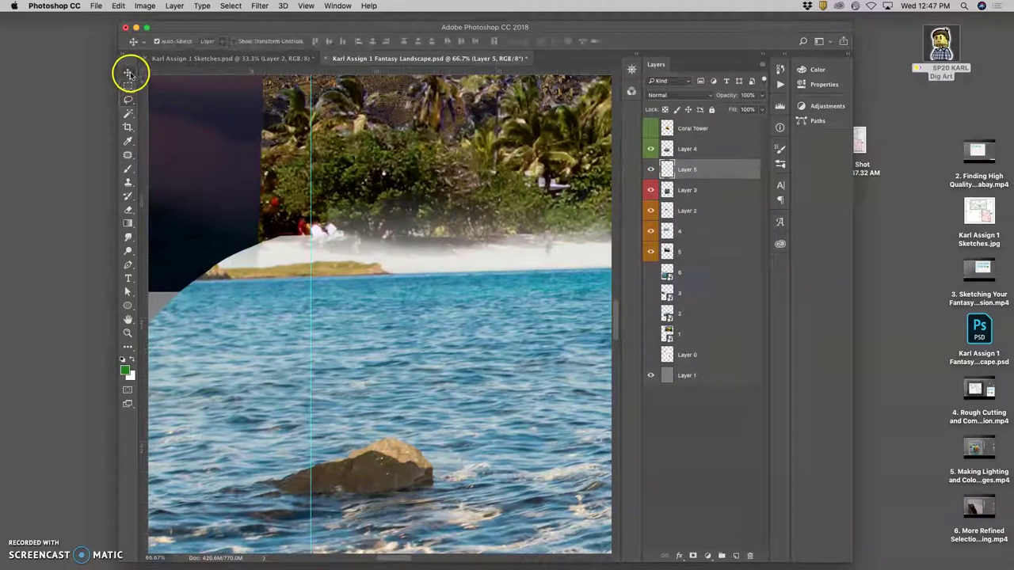
pyautogui.moveTo(385, 184); pyautogui.dragTo(392, 274)
pyautogui.press('super+t')
pyautogui.moveTo(365, 254)
pyautogui.mouseDown()
pyautogui.moveTo(345, 266)
pyautogui.moveTo(360, 257)
pyautogui.mouseUp()
pyautogui.press('Return')
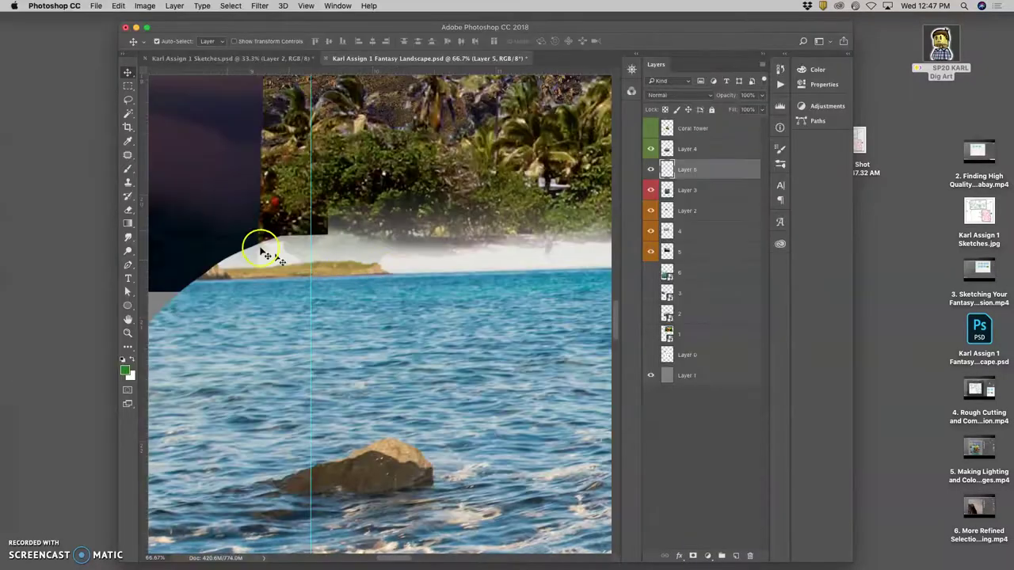
# Step: Erase Layer 4's white haze over the bushes and along their lower edge at the left end of the tree line
pyautogui.click(128, 211)
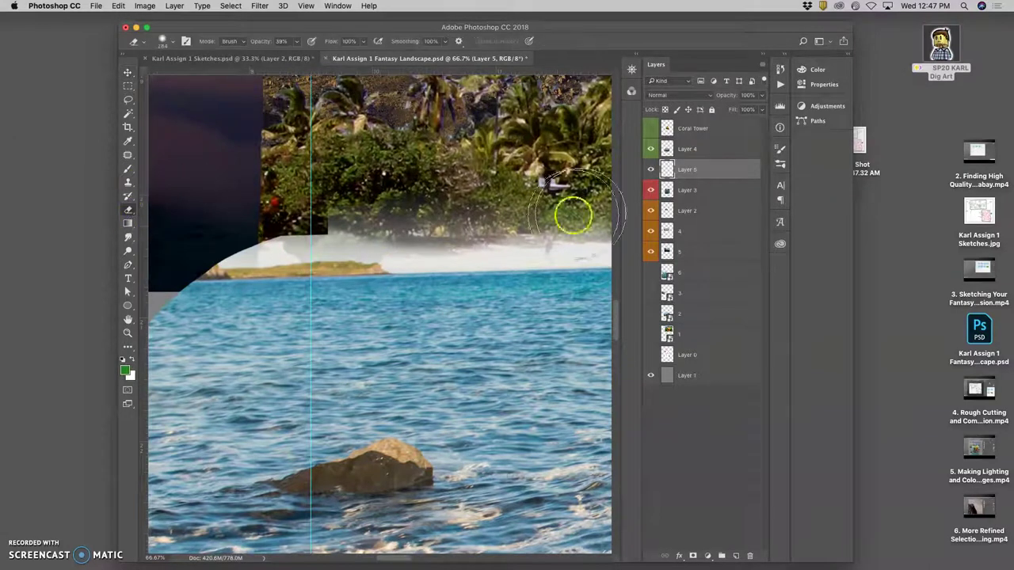
pyautogui.click(684, 150)
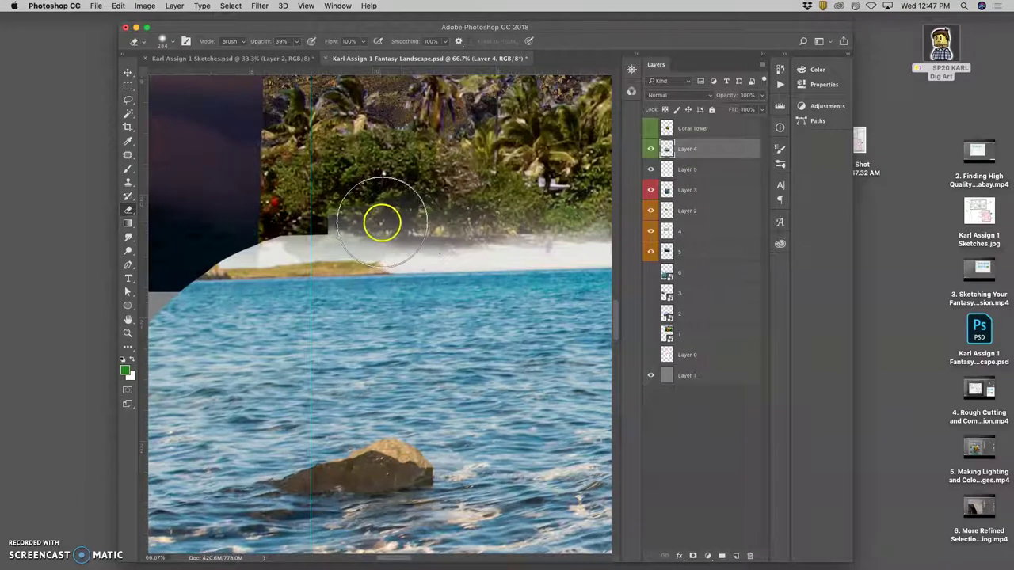
pyautogui.moveTo(346, 218)
pyautogui.mouseDown()
pyautogui.moveTo(305, 202)
pyautogui.moveTo(319, 205)
pyautogui.mouseUp()
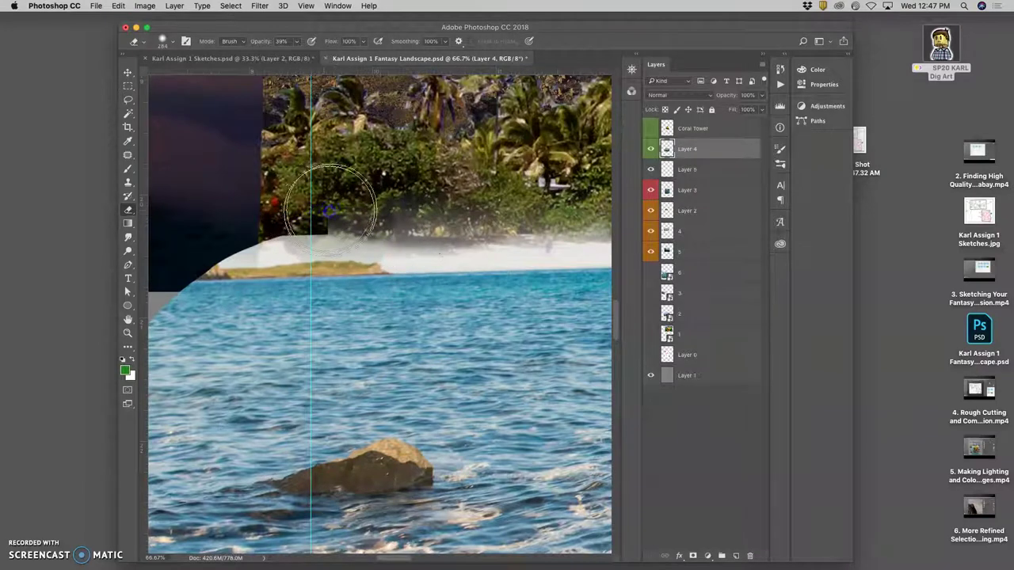
pyautogui.moveTo(432, 189); pyautogui.dragTo(378, 214)
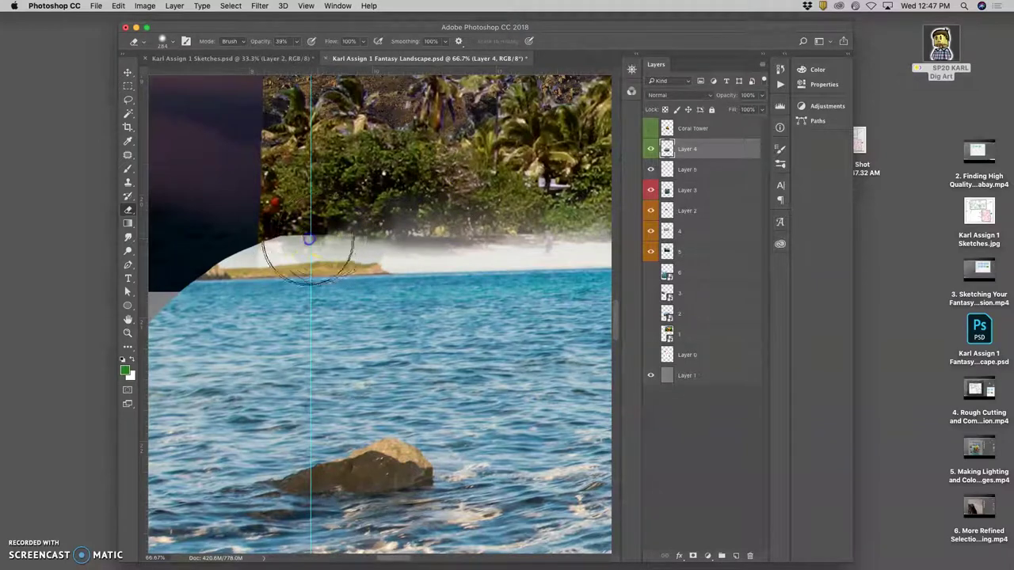
pyautogui.moveTo(297, 236)
pyautogui.mouseDown()
pyautogui.moveTo(262, 237)
pyautogui.moveTo(319, 226)
pyautogui.mouseUp()
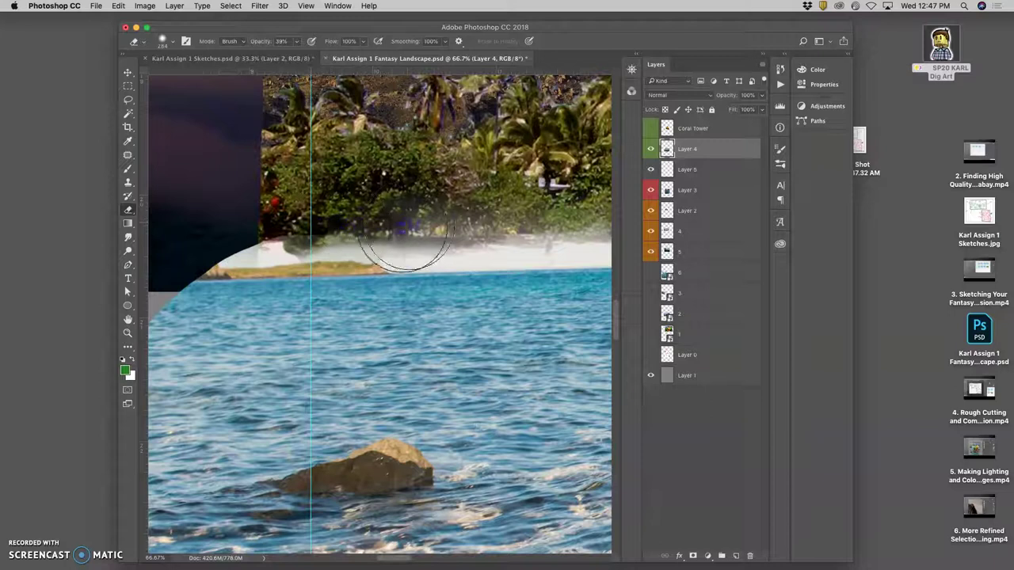
pyautogui.moveTo(374, 237)
pyautogui.mouseDown()
pyautogui.moveTo(493, 212)
pyautogui.moveTo(514, 199)
pyautogui.moveTo(450, 233)
pyautogui.moveTo(385, 243)
pyautogui.moveTo(480, 228)
pyautogui.moveTo(439, 247)
pyautogui.moveTo(373, 251)
pyautogui.mouseUp()
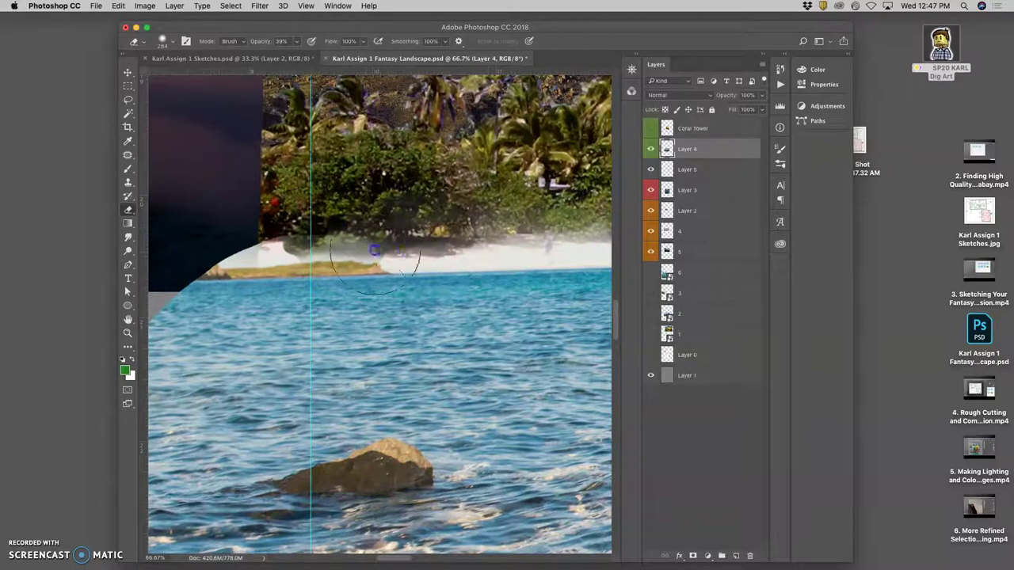
pyautogui.moveTo(307, 244); pyautogui.dragTo(358, 239)
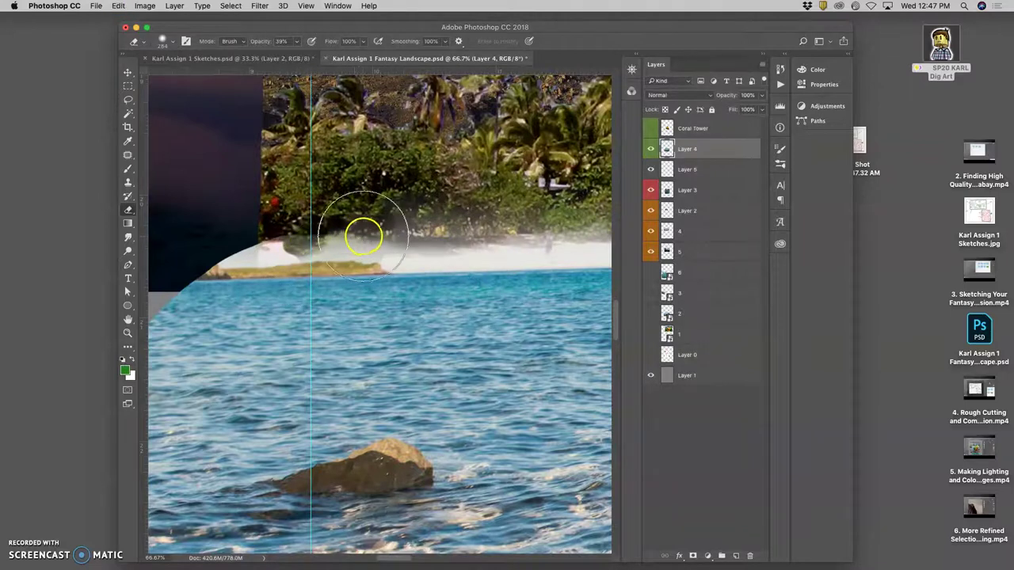
# Step: Compare the whole composite with Layer 4 hidden and shown to judge the blend along the shoreline
pyautogui.press('super+minus')
pyautogui.press('super+minus')
pyautogui.press('super+minus')
pyautogui.press('super+minus')
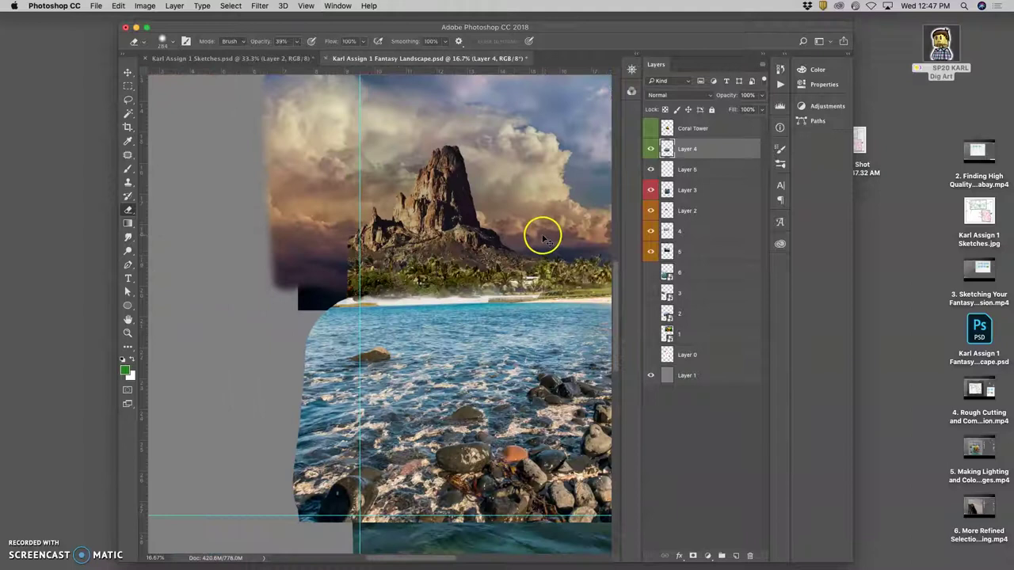
pyautogui.scroll(-1, 543, 238)
pyautogui.scroll(3, 539, 240)
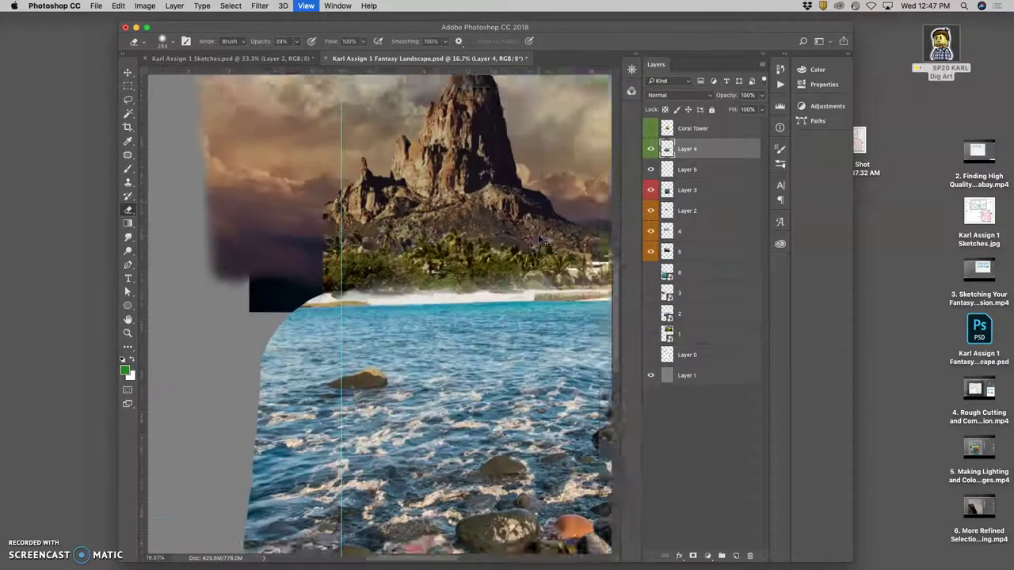
pyautogui.moveTo(518, 317); pyautogui.dragTo(389, 274)
pyautogui.press('super+minus')
pyautogui.scroll(-2, 555, 282)
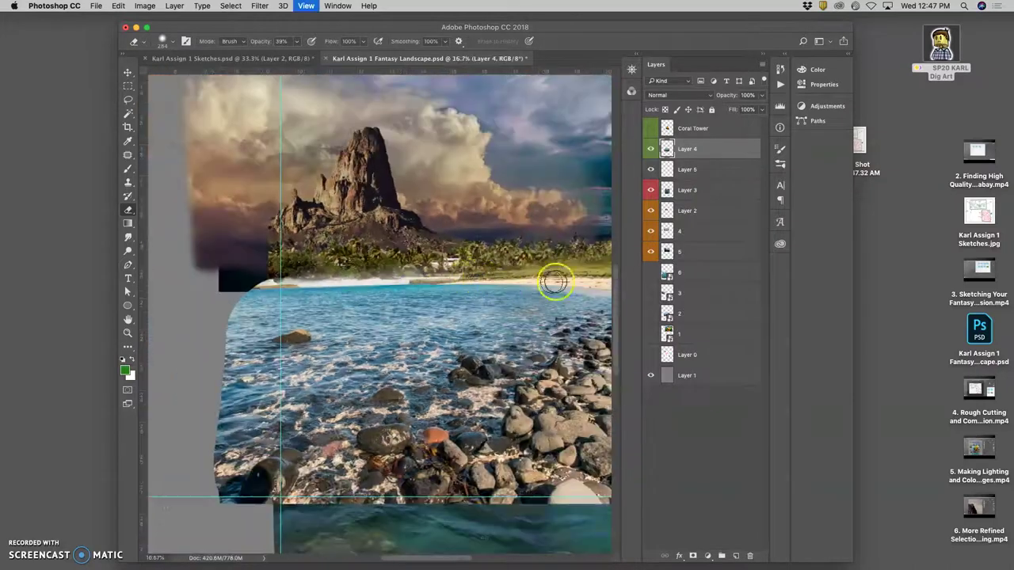
pyautogui.click(651, 149)
pyautogui.click(651, 148)
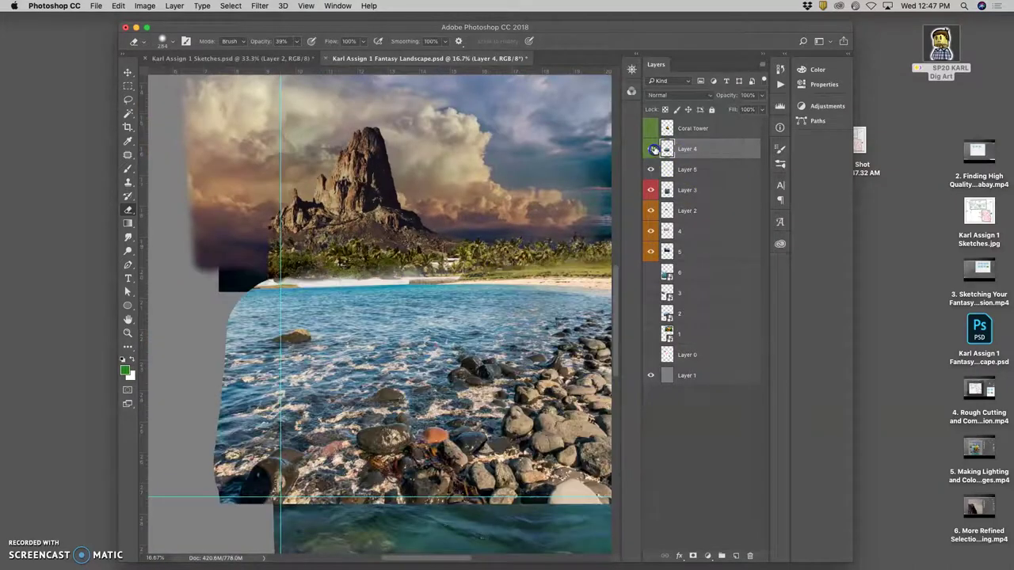
# Step: Stretch Layer 4 upward with Free Transform to 104.55% height, raising the waterline toward the tree line
pyautogui.press('super+t')
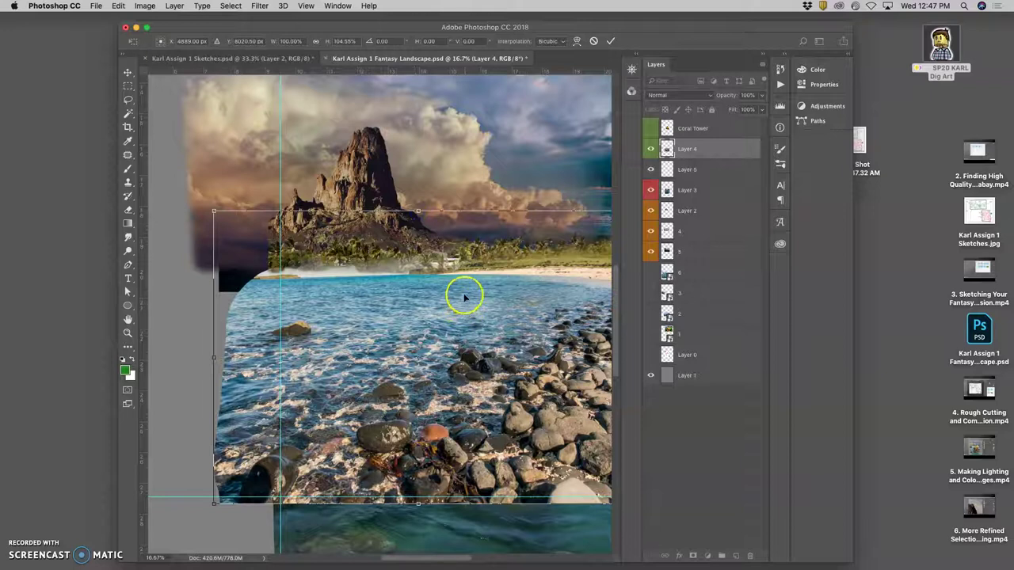
pyautogui.press('super+plus')
pyautogui.press('super+plus')
pyautogui.press('super+plus')
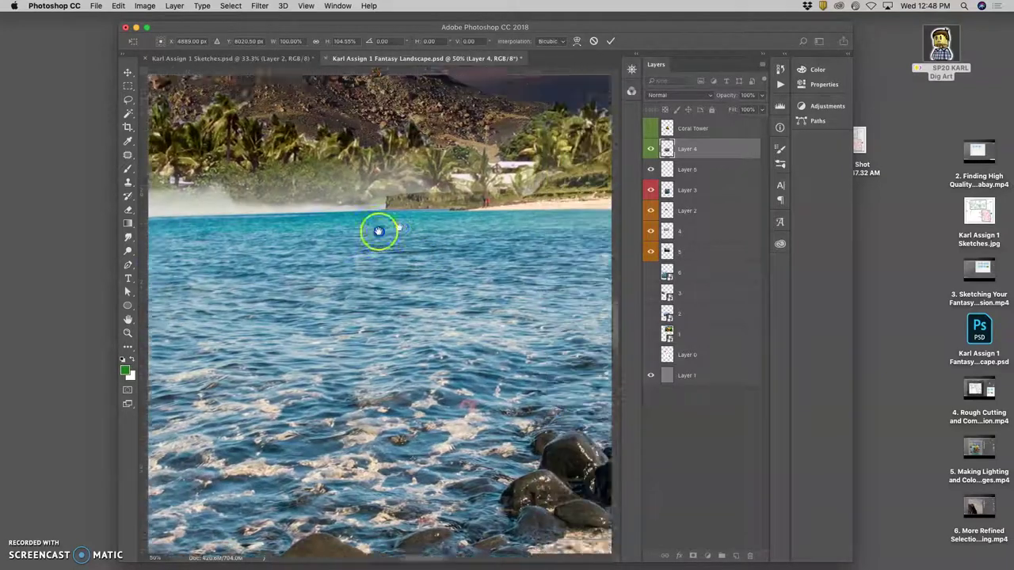
pyautogui.moveTo(378, 230); pyautogui.dragTo(268, 271)
pyautogui.press('Return')
# Step: Erase Layer 4's white haze between the waterline and the bushes, from the left shore to the buildings
pyautogui.moveTo(340, 272)
pyautogui.mouseDown()
pyautogui.moveTo(527, 262)
pyautogui.moveTo(403, 258)
pyautogui.mouseUp()
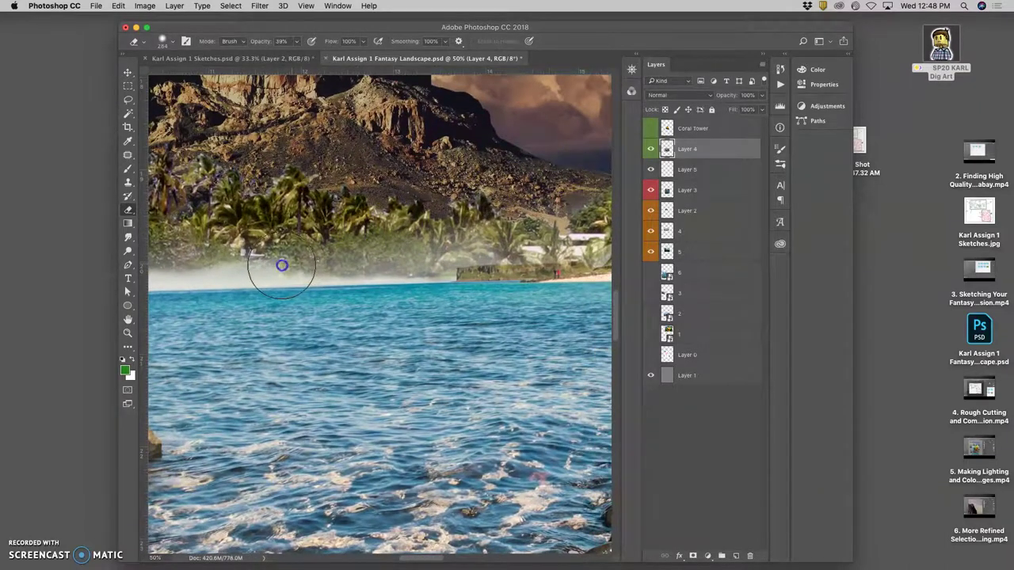
pyautogui.moveTo(241, 261)
pyautogui.mouseDown()
pyautogui.moveTo(197, 265)
pyautogui.moveTo(256, 264)
pyautogui.mouseUp()
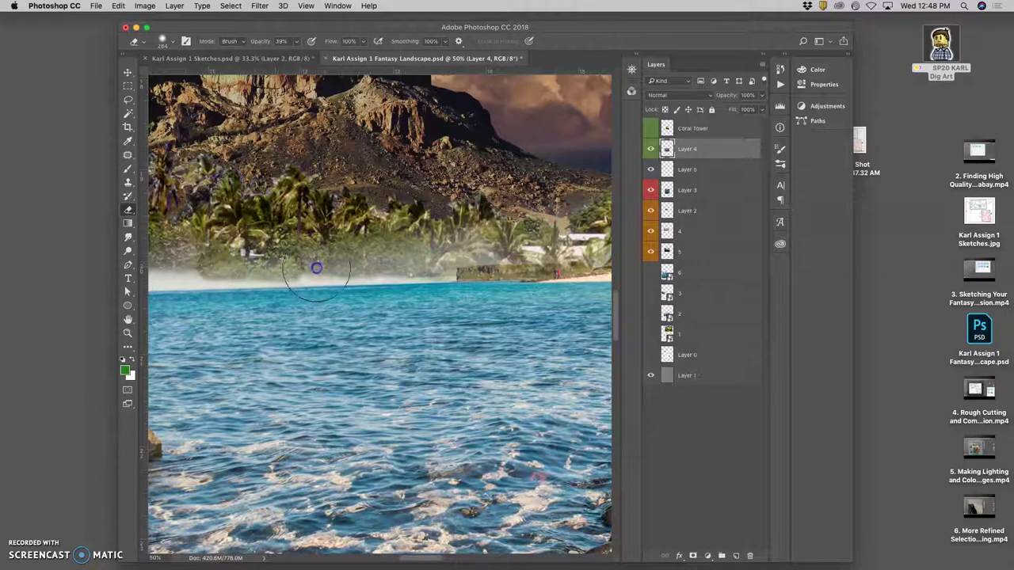
pyautogui.moveTo(453, 262)
pyautogui.mouseDown()
pyautogui.moveTo(487, 265)
pyautogui.moveTo(504, 250)
pyautogui.moveTo(489, 217)
pyautogui.moveTo(515, 236)
pyautogui.moveTo(550, 239)
pyautogui.moveTo(470, 238)
pyautogui.moveTo(419, 259)
pyautogui.moveTo(459, 262)
pyautogui.moveTo(439, 267)
pyautogui.moveTo(518, 245)
pyautogui.moveTo(581, 244)
pyautogui.moveTo(357, 240)
pyautogui.moveTo(365, 253)
pyautogui.moveTo(294, 262)
pyautogui.moveTo(310, 242)
pyautogui.moveTo(252, 250)
pyautogui.moveTo(293, 238)
pyautogui.moveTo(351, 253)
pyautogui.moveTo(453, 238)
pyautogui.moveTo(414, 251)
pyautogui.moveTo(301, 256)
pyautogui.moveTo(301, 242)
pyautogui.moveTo(420, 238)
pyautogui.moveTo(274, 249)
pyautogui.moveTo(544, 243)
pyautogui.moveTo(217, 254)
pyautogui.mouseUp()
pyautogui.press('super+minus')
pyautogui.press('super+minus')
pyautogui.press('super+minus')
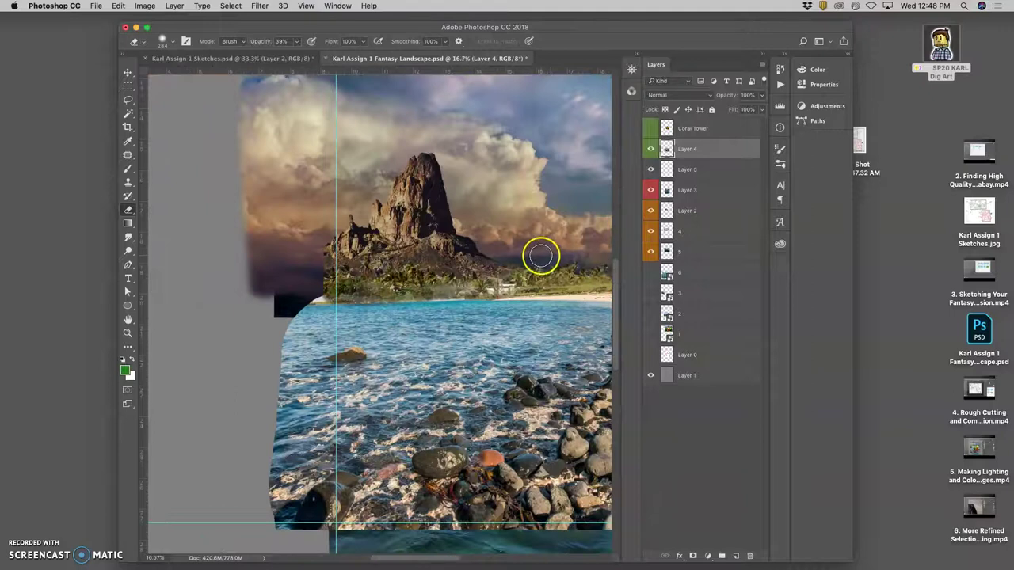
pyautogui.click(373, 294)
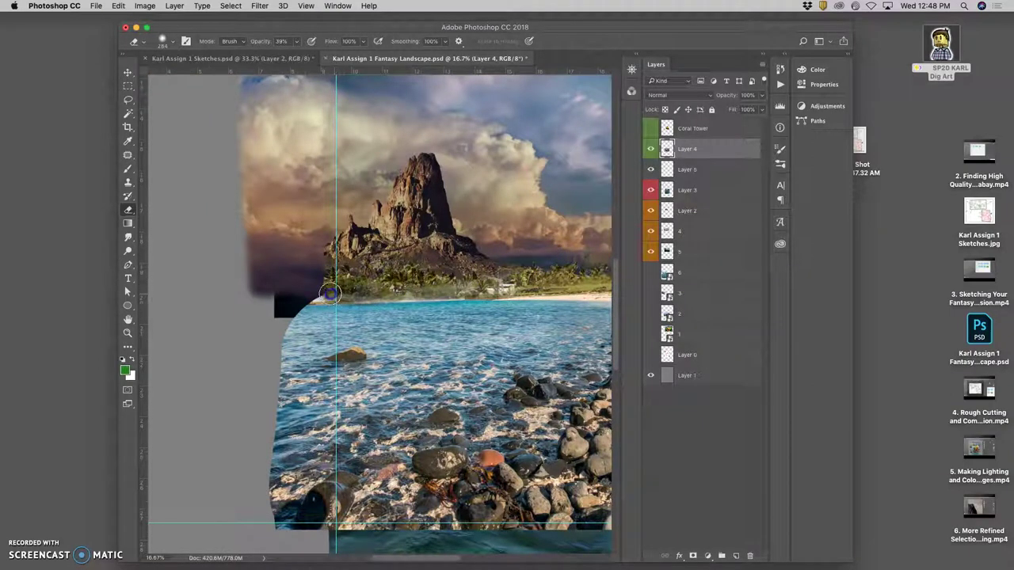
pyautogui.moveTo(413, 281)
pyautogui.mouseDown()
pyautogui.moveTo(428, 283)
pyautogui.moveTo(412, 293)
pyautogui.mouseUp()
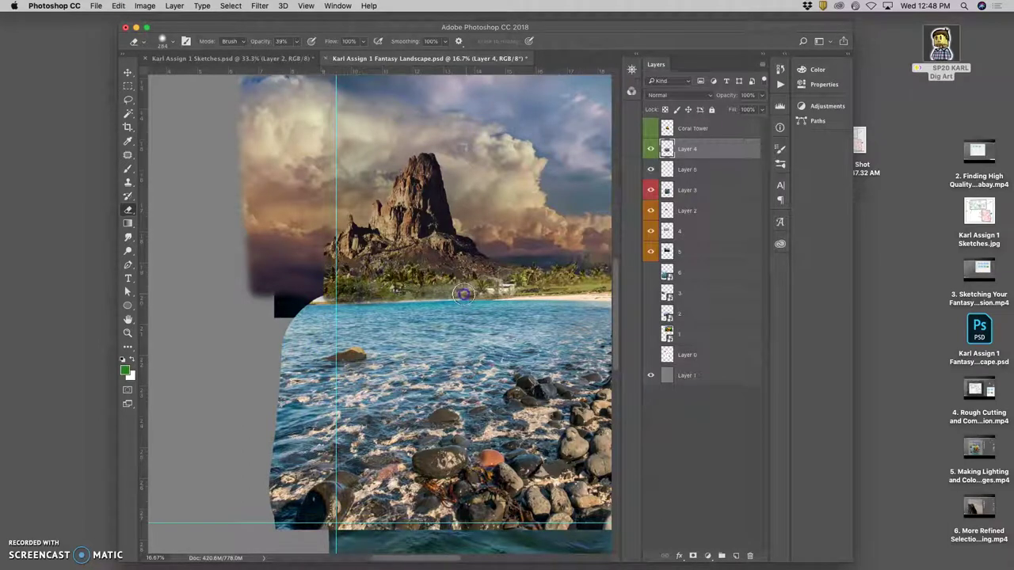
# Step: Try to trace the waterline below the trees on Layer 4 with the Polygonal Lasso
pyautogui.press('super+plus')
pyautogui.press('super+plus')
pyautogui.press('super+plus')
pyautogui.press('super+plus')
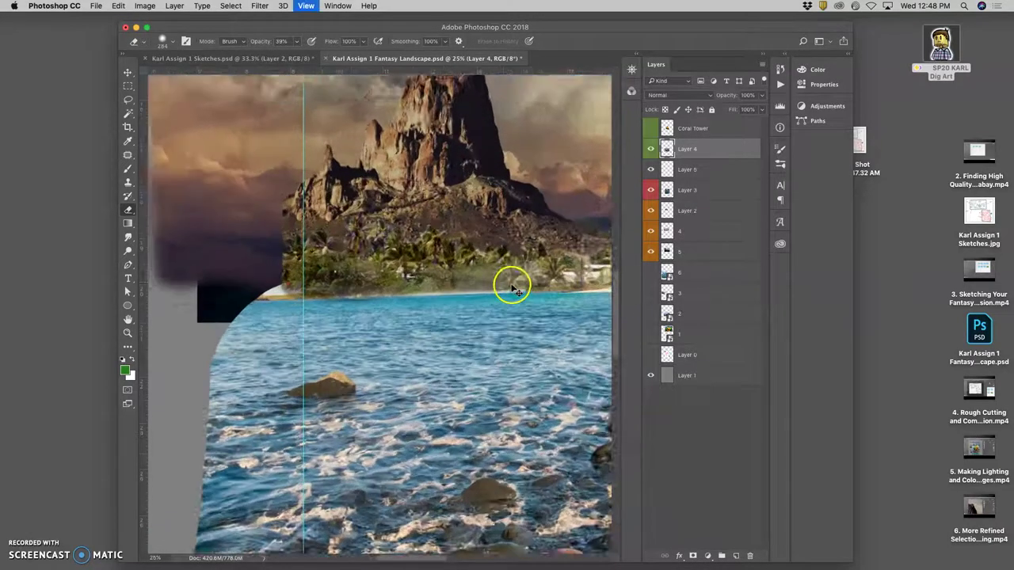
pyautogui.press('super+minus')
pyautogui.press('super+minus')
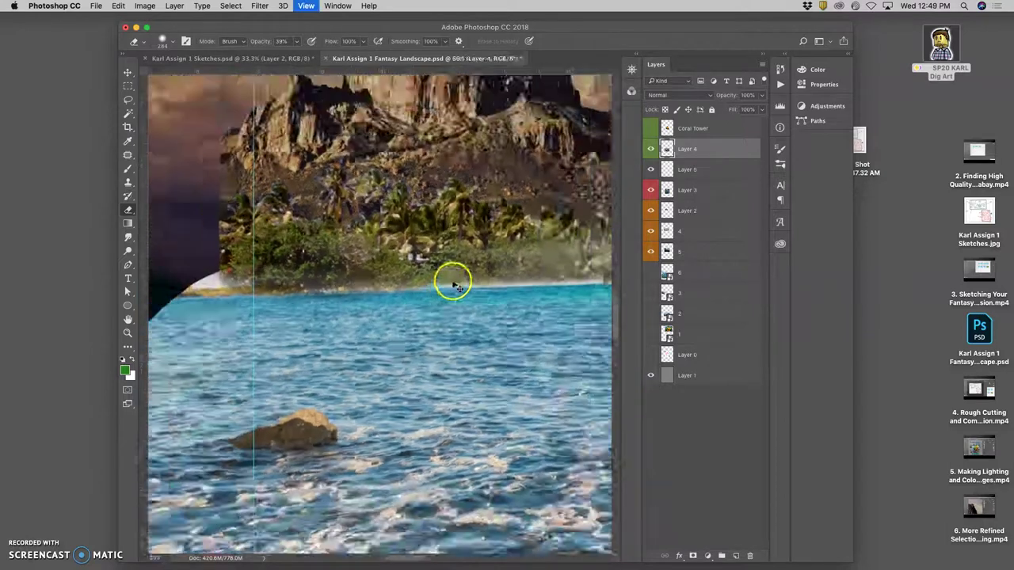
pyautogui.click(127, 86)
pyautogui.moveTo(238, 228); pyautogui.dragTo(572, 258)
pyautogui.click(215, 171)
pyautogui.click(131, 97)
pyautogui.click(178, 112)
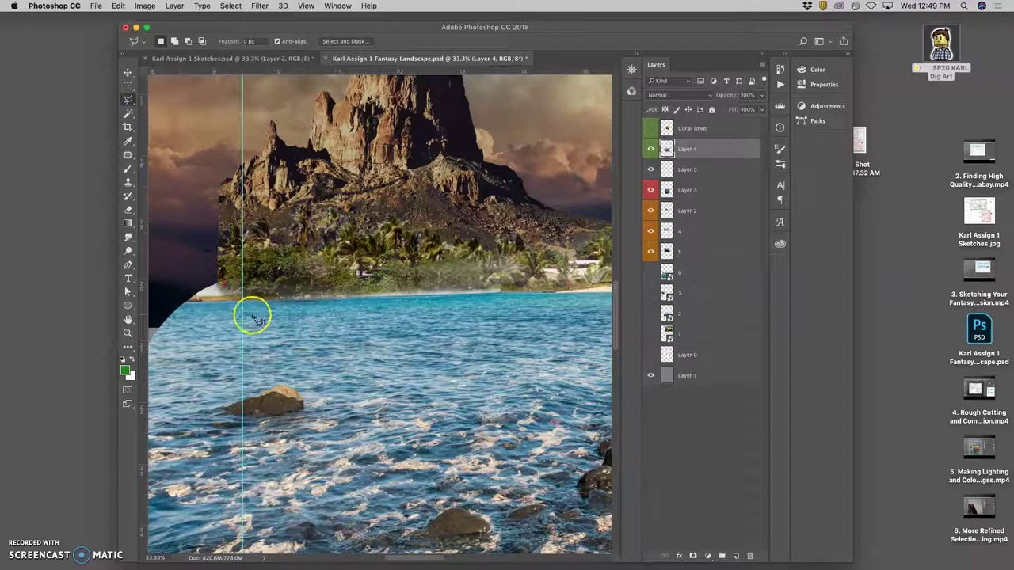
pyautogui.click(290, 305)
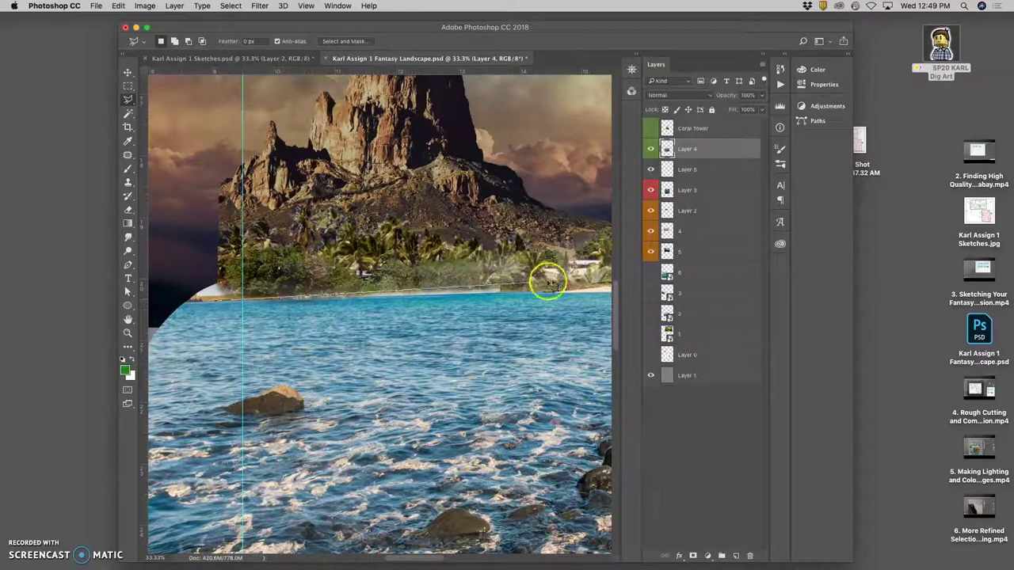
pyautogui.click(534, 293)
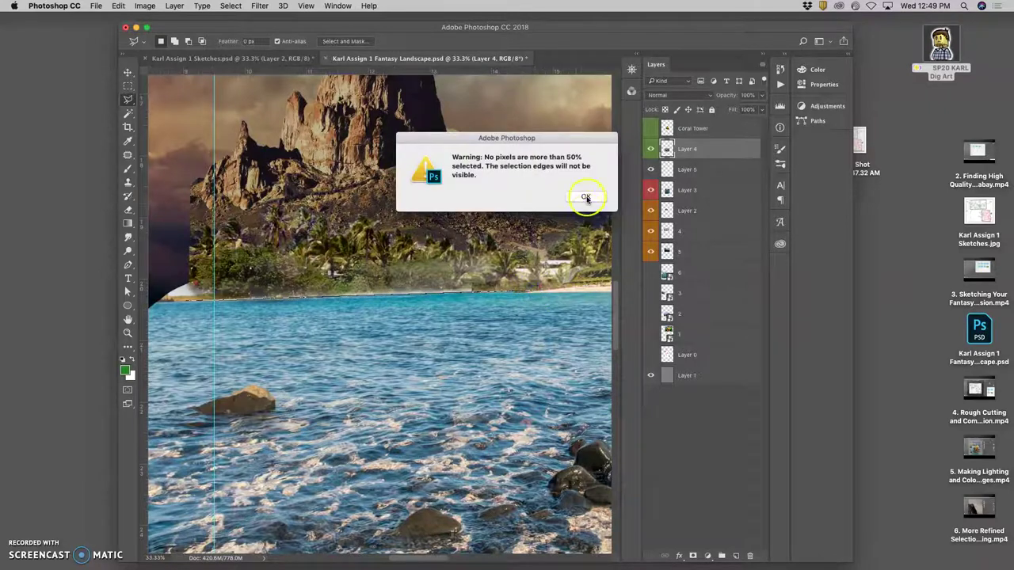
pyautogui.click(586, 197)
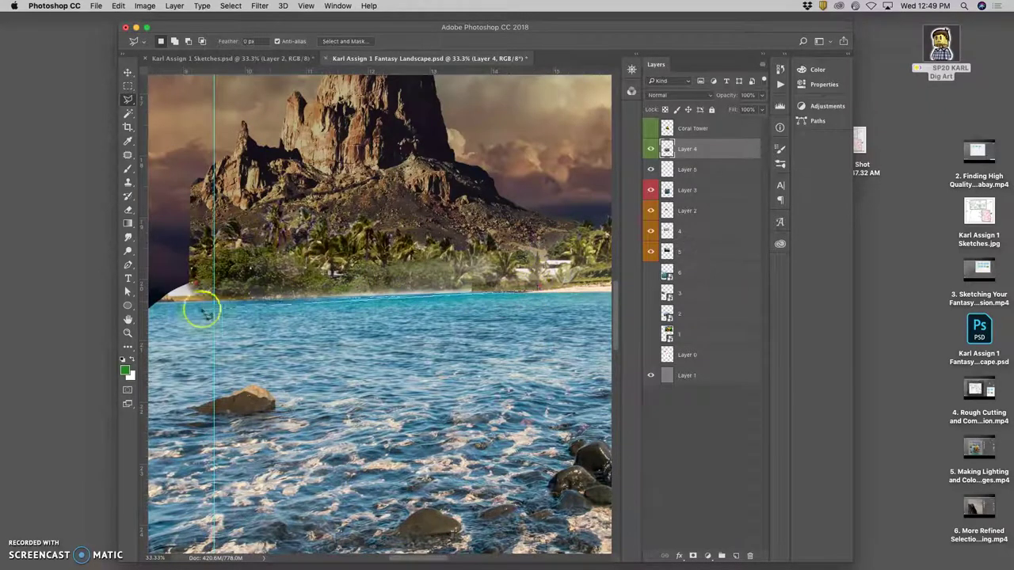
# Step: Outline the tree band above the waterline with the Polygonal Lasso, erase Layer 4's haze inside it, and deselect
pyautogui.click(333, 194)
pyautogui.click(539, 229)
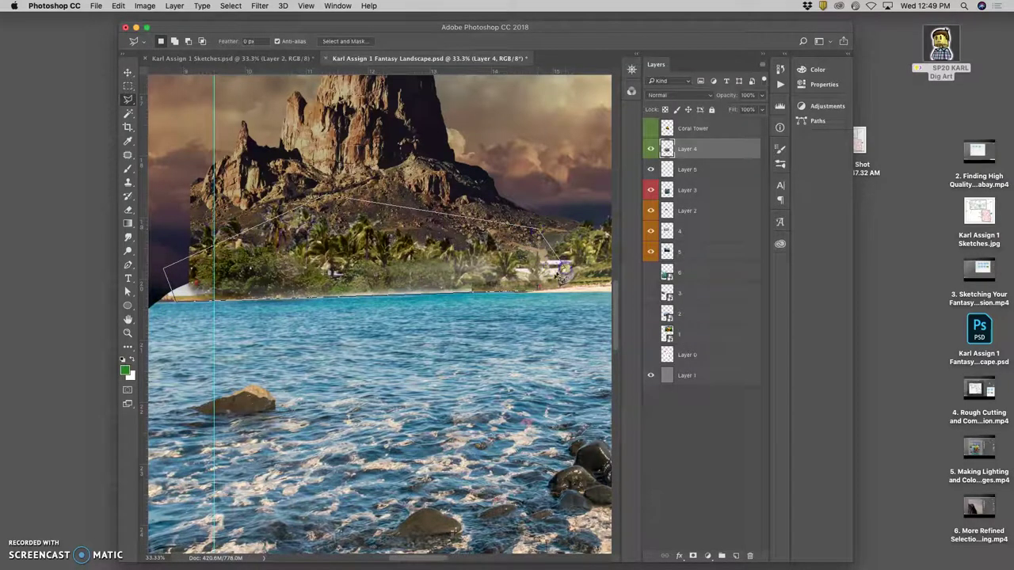
pyautogui.click(534, 291)
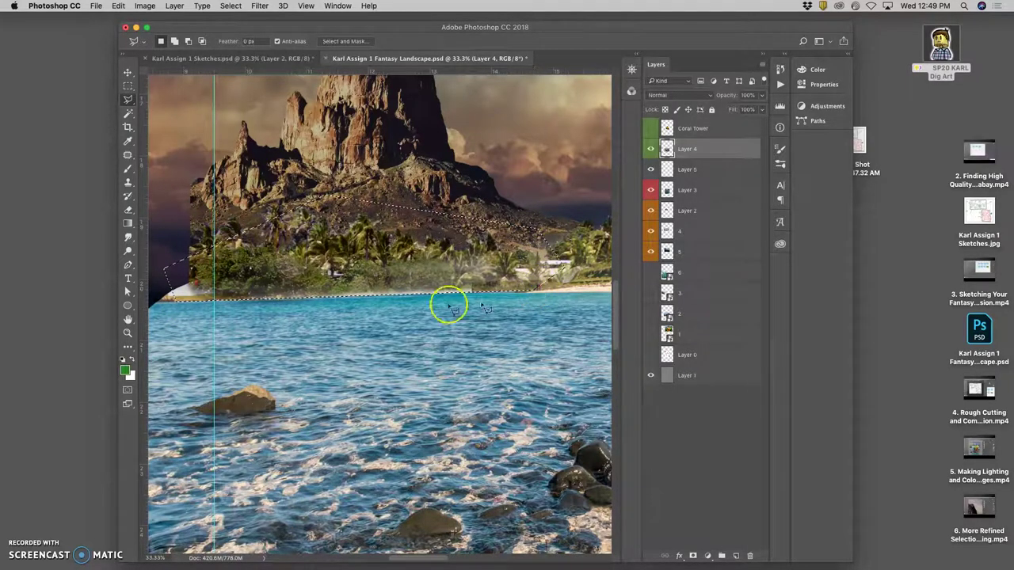
pyautogui.click(129, 208)
pyautogui.moveTo(287, 252)
pyautogui.mouseDown()
pyautogui.moveTo(412, 279)
pyautogui.moveTo(389, 279)
pyautogui.moveTo(520, 275)
pyautogui.moveTo(178, 291)
pyautogui.mouseUp()
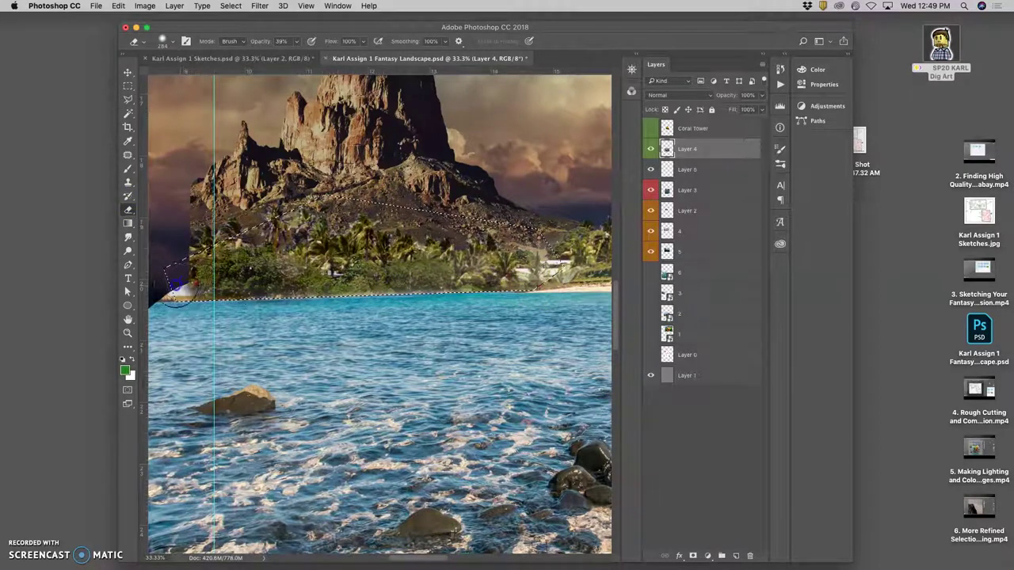
pyautogui.moveTo(328, 261)
pyautogui.mouseDown()
pyautogui.moveTo(562, 267)
pyautogui.moveTo(525, 272)
pyautogui.mouseUp()
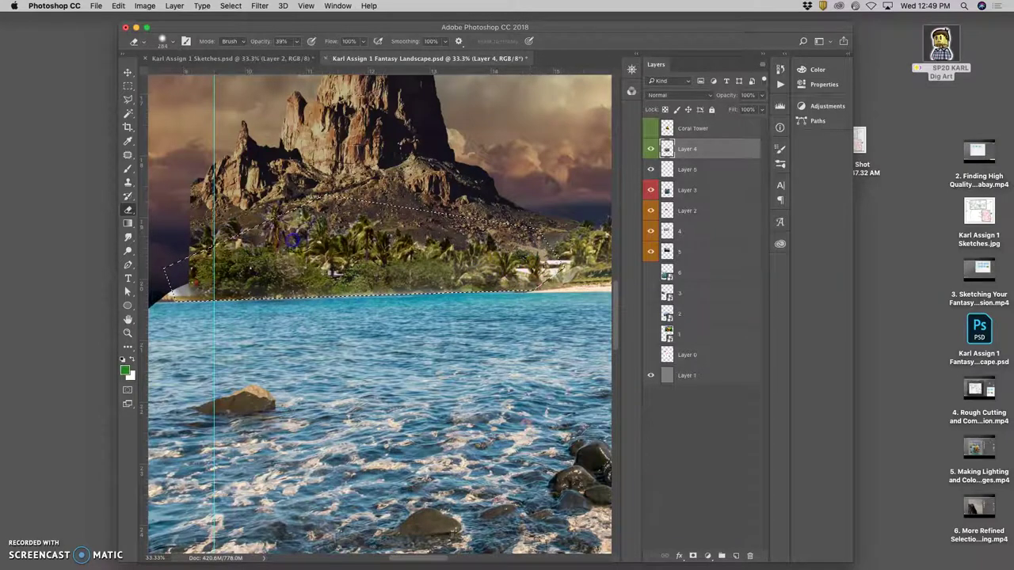
pyautogui.press('super+d')
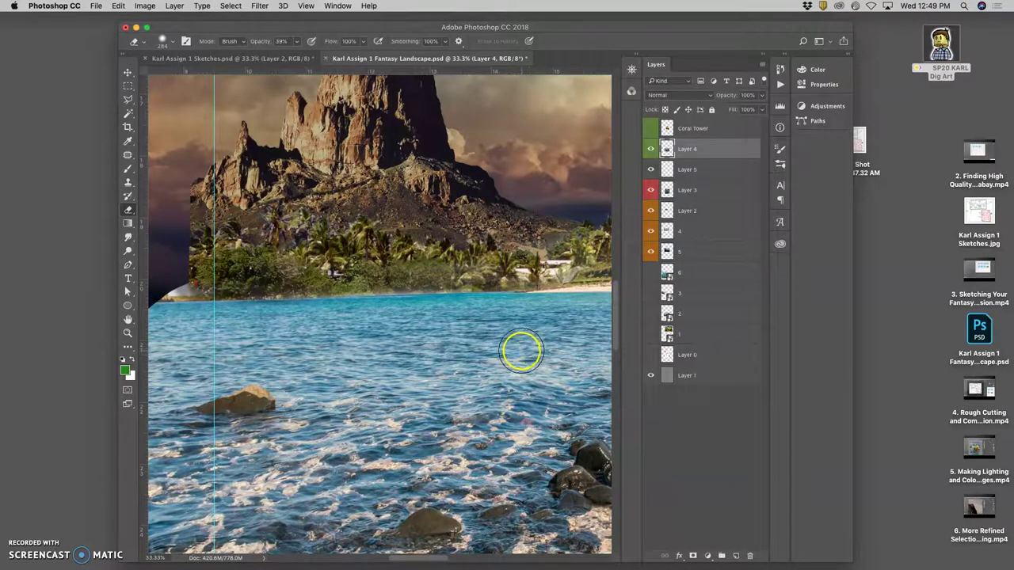
# Step: Erase Layer 4's remaining haze over the palm trees and grass behind the sandy beach
pyautogui.press('super+minus')
pyautogui.press('super+minus')
pyautogui.press('super+minus')
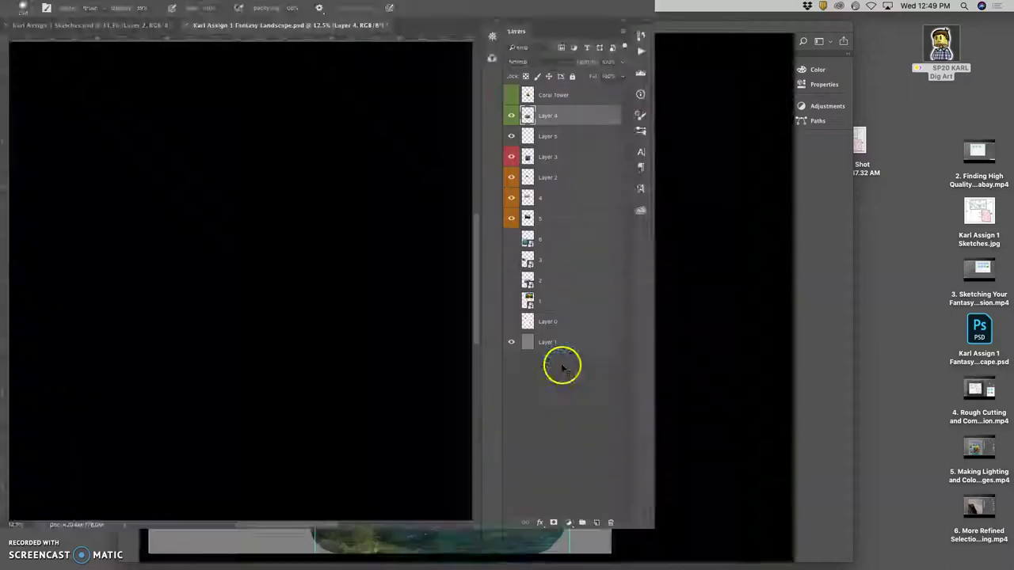
pyautogui.press('super+equal')
pyautogui.press('super+equal')
pyautogui.press('super+equal')
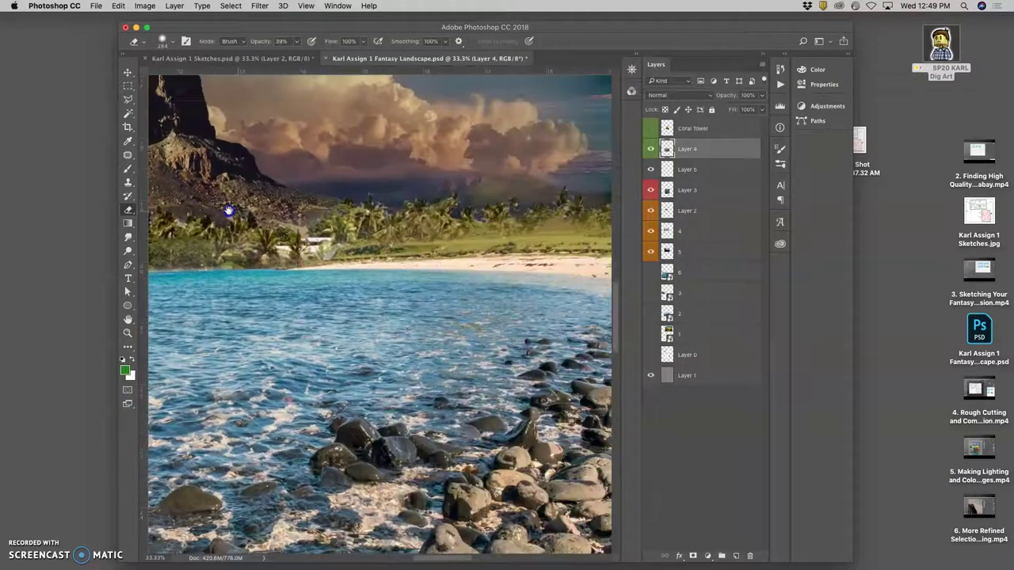
pyautogui.moveTo(228, 210); pyautogui.dragTo(195, 208)
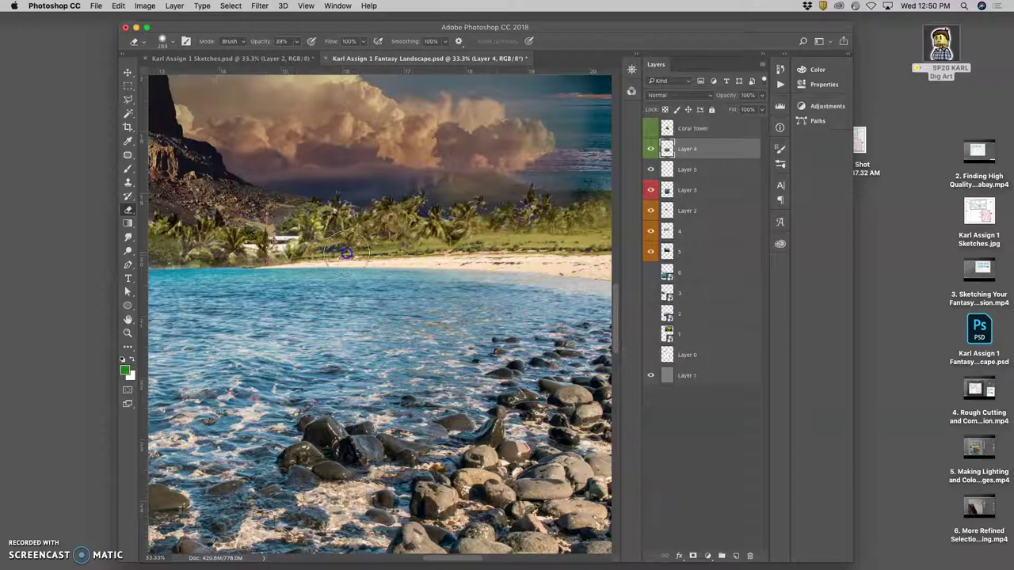
pyautogui.press('space')
pyautogui.moveTo(525, 283)
pyautogui.mouseDown()
pyautogui.moveTo(476, 283)
pyautogui.moveTo(459, 297)
pyautogui.mouseUp()
pyautogui.moveTo(326, 215)
pyautogui.mouseDown()
pyautogui.moveTo(308, 203)
pyautogui.moveTo(305, 211)
pyautogui.mouseUp()
pyautogui.click(350, 281)
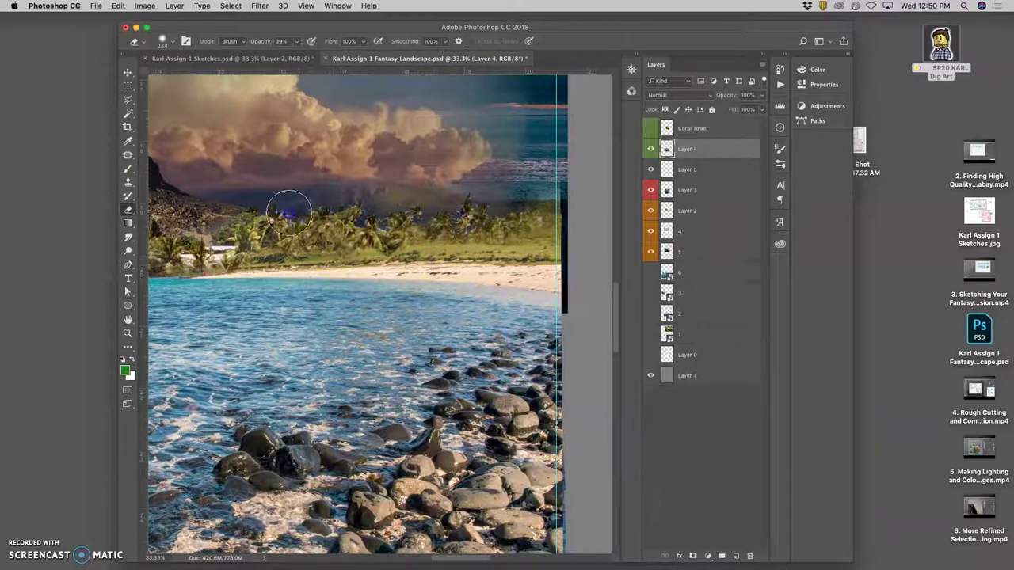
pyautogui.moveTo(271, 245); pyautogui.dragTo(422, 249)
# Step: Lasso a narrow patch of grass and sand beside the two people on Layer 4's beach and copy it to a new layer
pyautogui.press('super+equal')
pyautogui.press('super+equal')
pyautogui.press('super+equal')
pyautogui.press('super+equal')
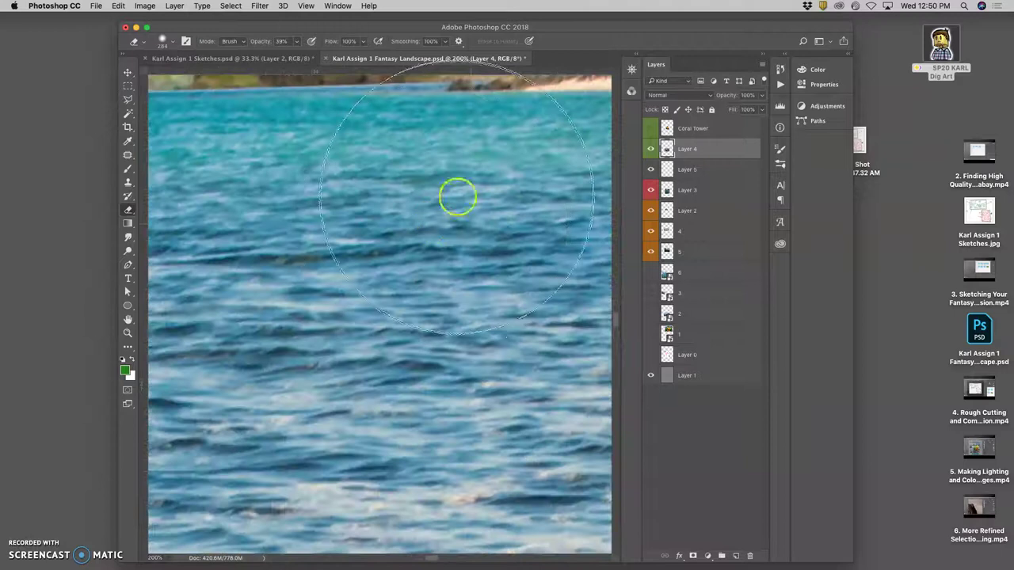
pyautogui.moveTo(458, 198)
pyautogui.mouseDown()
pyautogui.moveTo(378, 264)
pyautogui.moveTo(328, 333)
pyautogui.mouseUp()
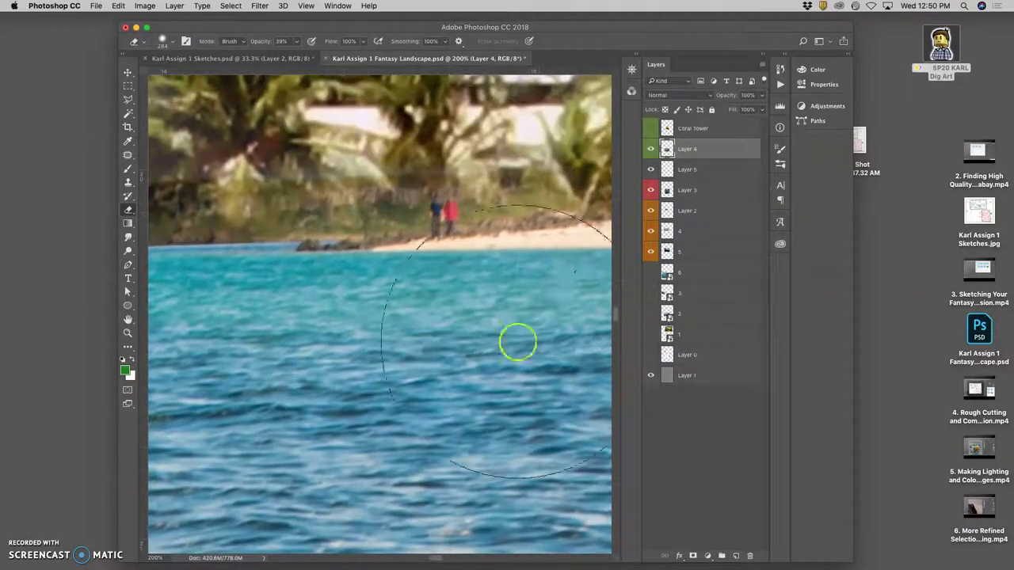
pyautogui.click(650, 149)
pyautogui.click(650, 150)
pyautogui.moveTo(128, 99); pyautogui.dragTo(159, 101)
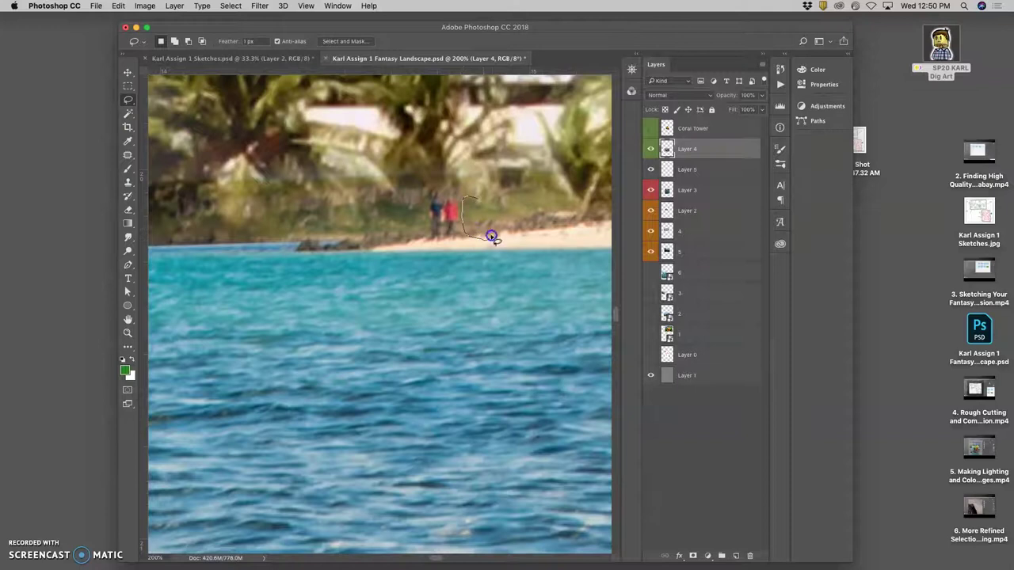
pyautogui.click(459, 266)
pyautogui.moveTo(484, 193); pyautogui.dragTo(484, 193)
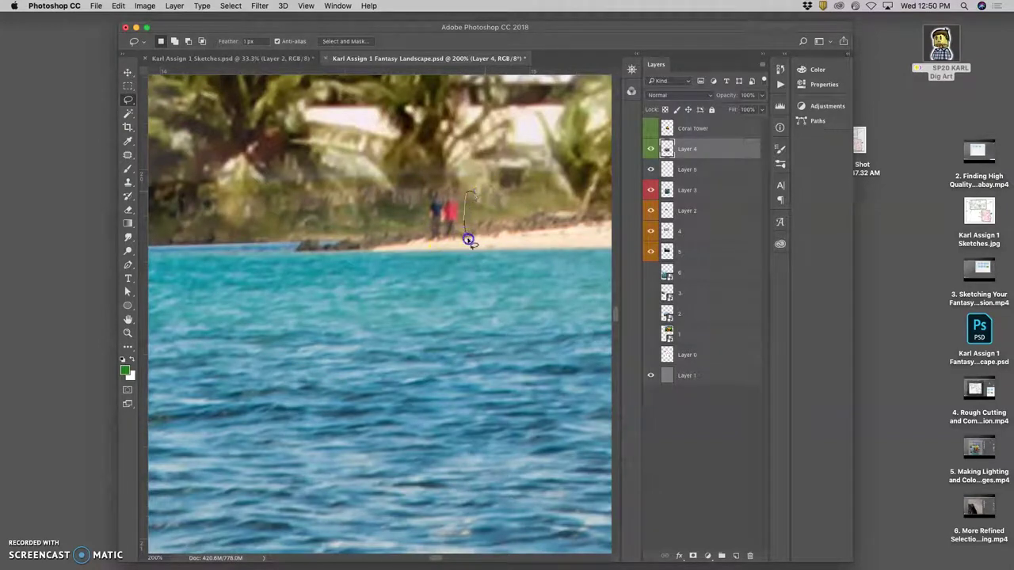
pyautogui.moveTo(473, 241)
pyautogui.mouseDown()
pyautogui.moveTo(484, 195)
pyautogui.moveTo(496, 208)
pyautogui.moveTo(477, 242)
pyautogui.mouseUp()
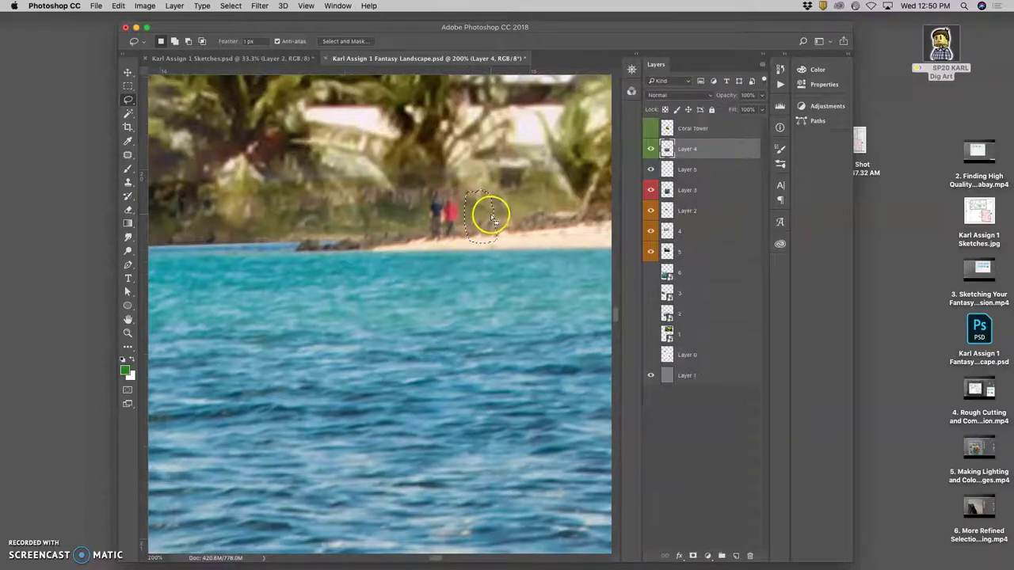
pyautogui.press('super+j')
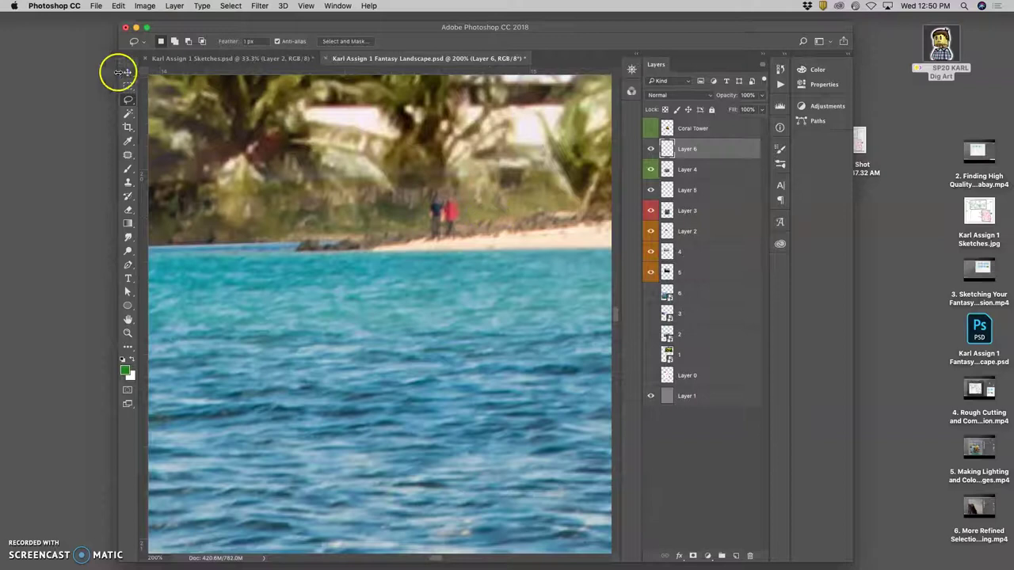
# Step: Move the copied patch over the two people on the beach, widen it to about 128%, and nudge it to cover them
pyautogui.click(128, 72)
pyautogui.moveTo(460, 214); pyautogui.dragTo(443, 219)
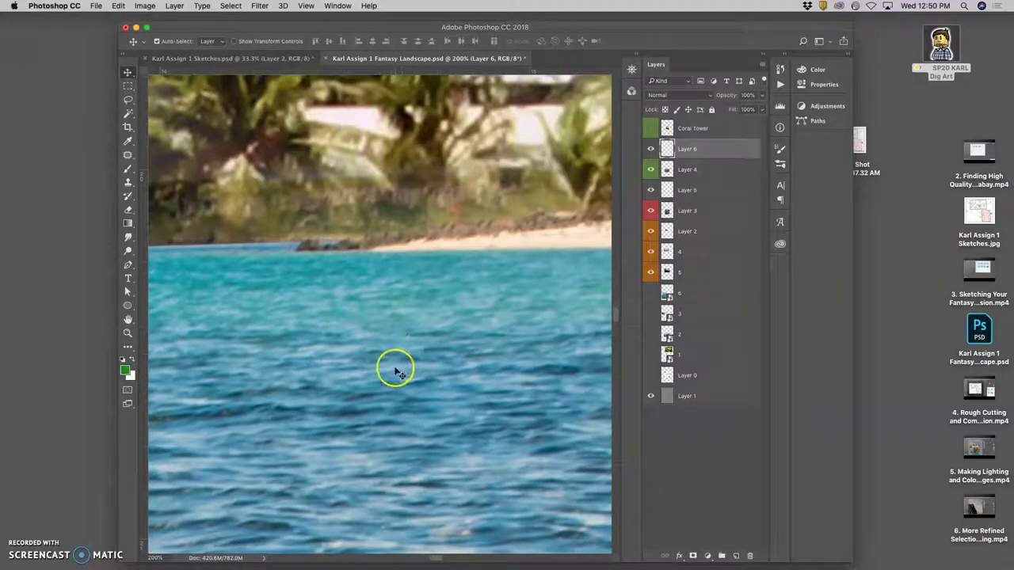
pyautogui.press('super+t')
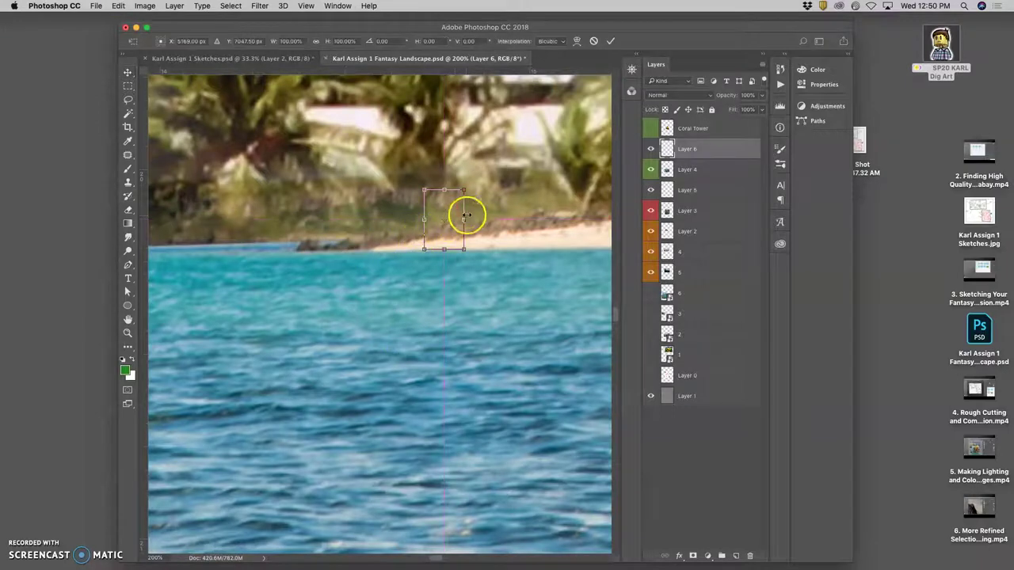
pyautogui.moveTo(467, 221); pyautogui.dragTo(476, 220)
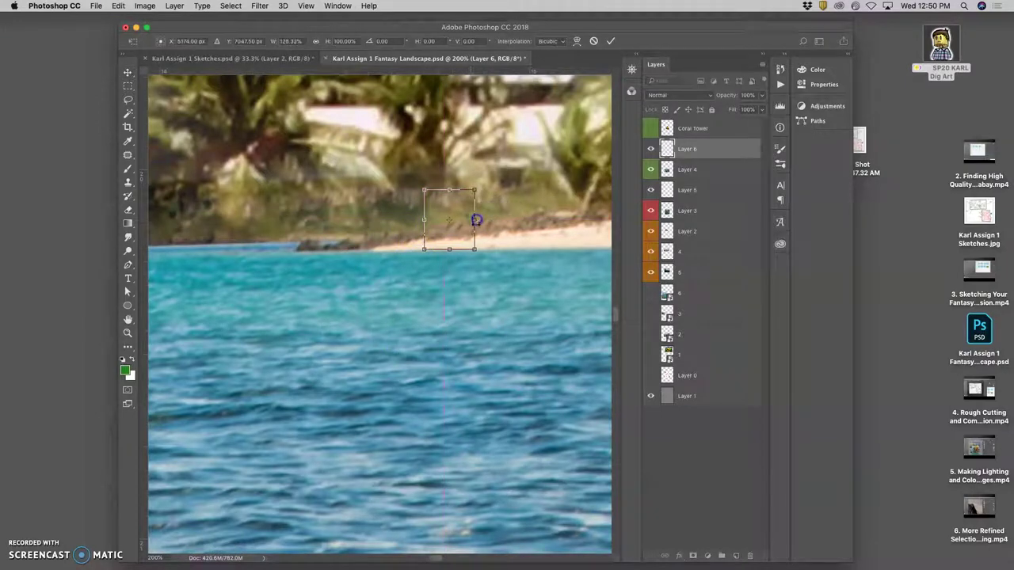
pyautogui.press('Return')
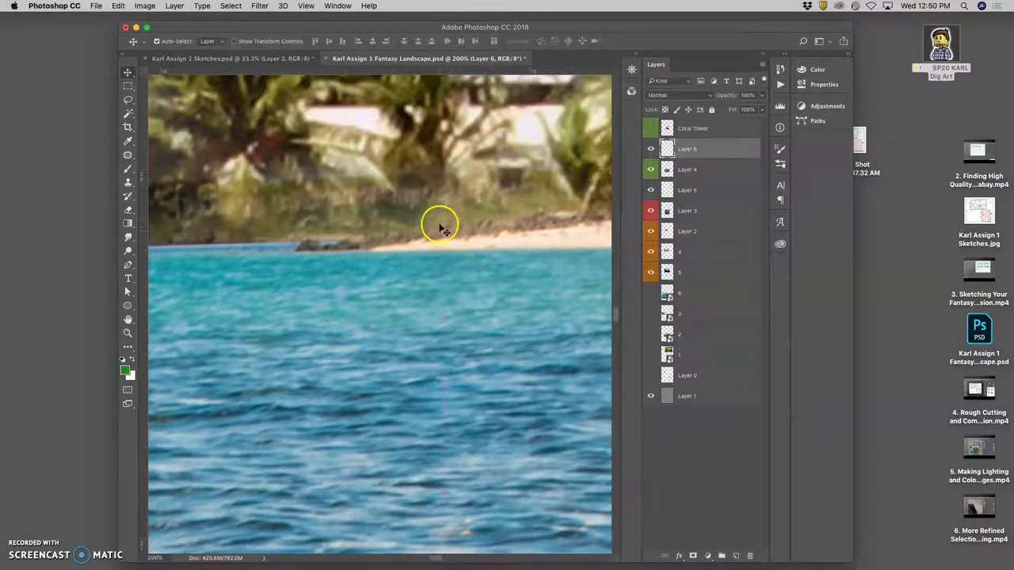
pyautogui.moveTo(441, 226); pyautogui.dragTo(438, 225)
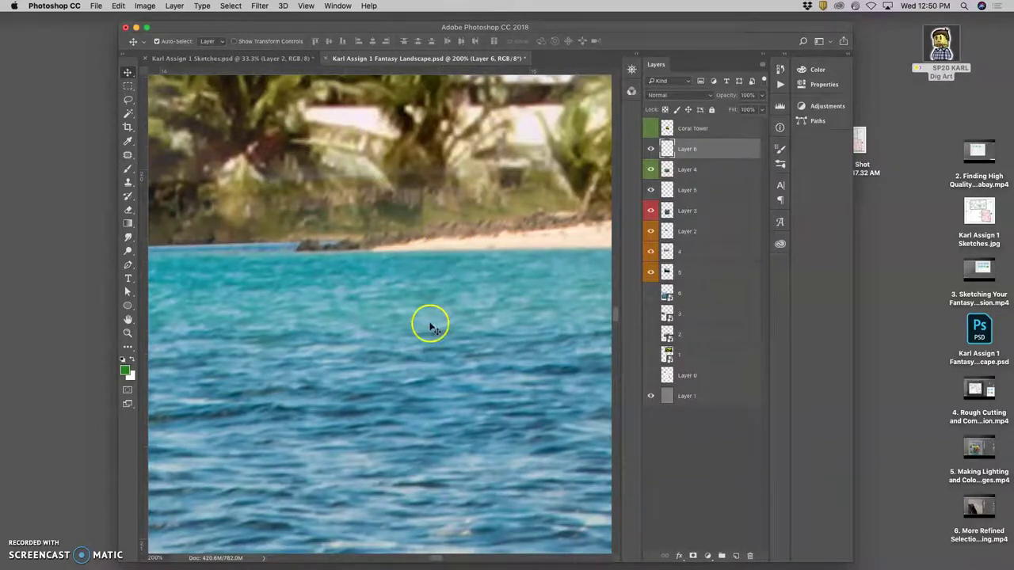
# Step: Compare the whole composition with and without Layer 4 by toggling its visibility repeatedly
pyautogui.press('super+minus')
pyautogui.press('super+minus')
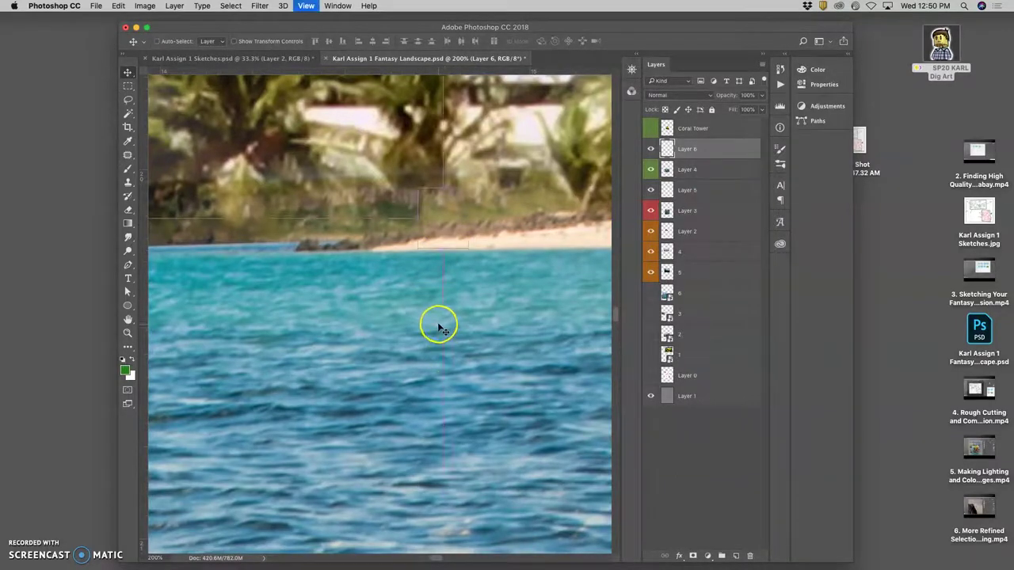
pyautogui.press('super+minus')
pyautogui.press('super+minus')
pyautogui.press('super+minus')
pyautogui.press('super+minus')
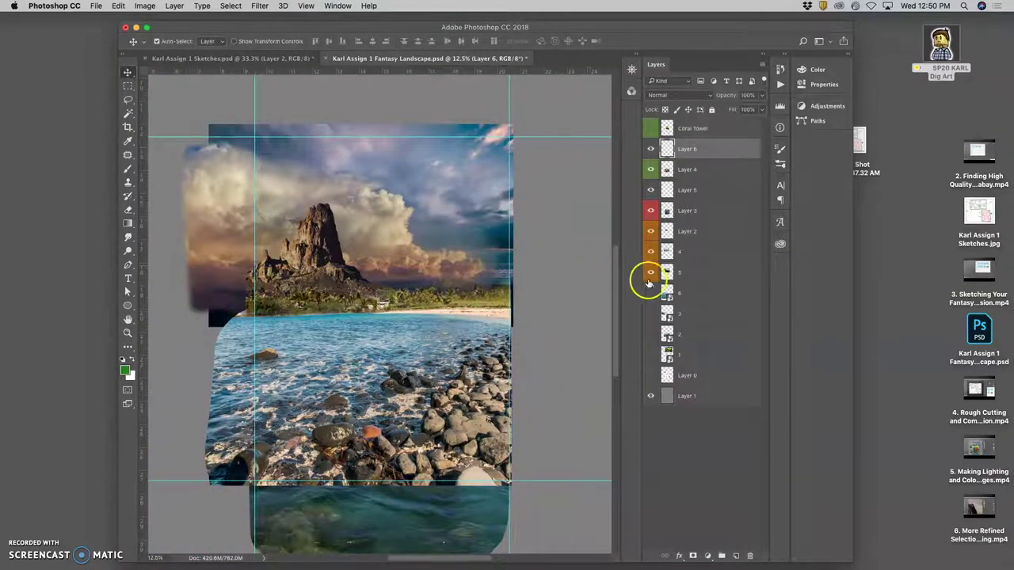
pyautogui.click(651, 170)
pyautogui.click(651, 170)
pyautogui.click(651, 170)
pyautogui.click(651, 170)
pyautogui.click(651, 171)
pyautogui.click(651, 171)
pyautogui.click(651, 170)
pyautogui.click(651, 170)
pyautogui.click(651, 170)
pyautogui.click(651, 171)
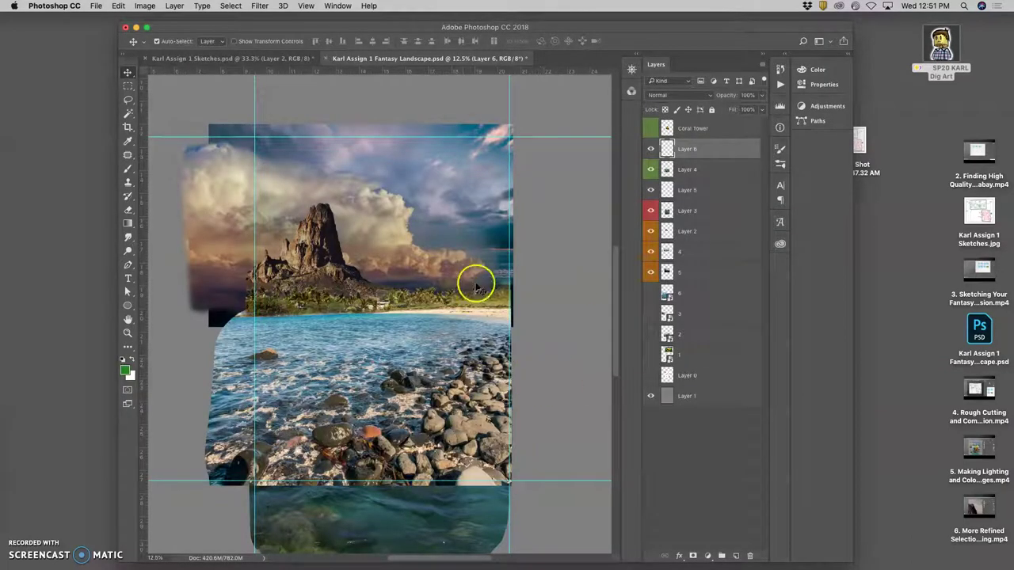
# Step: Duplicate Layer 4 and hide the original, keeping the copy as the working layer
pyautogui.click(688, 170)
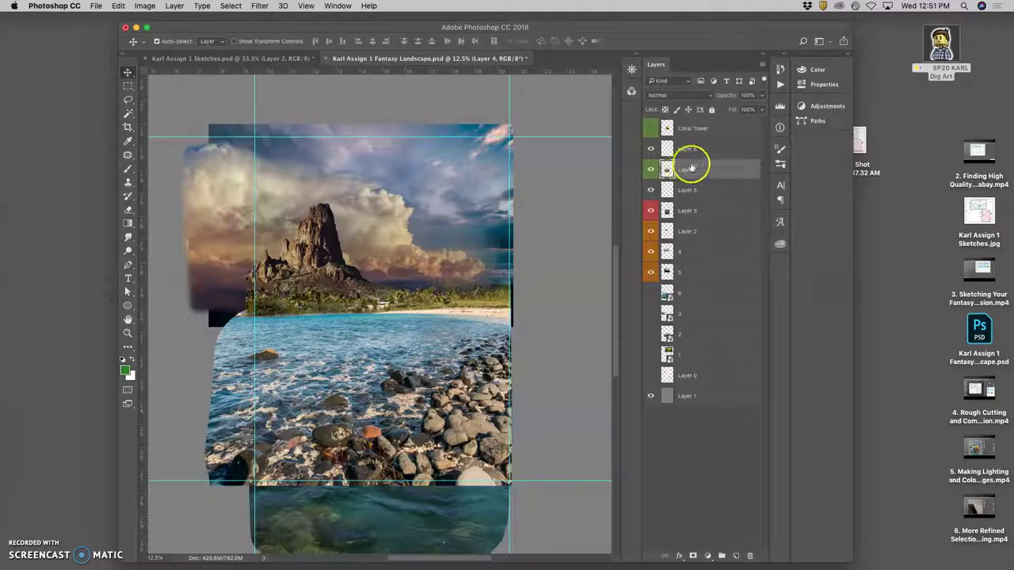
pyautogui.press('super+j')
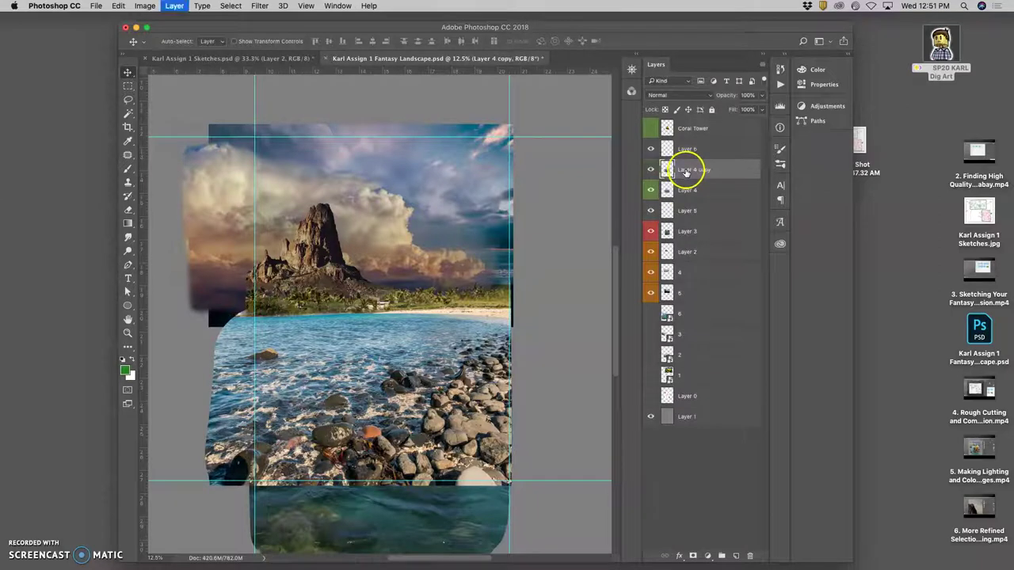
pyautogui.click(651, 191)
# Step: Try a lower opacity on the Layer 4 copy, and restore it to 100%
pyautogui.click(761, 96)
pyautogui.moveTo(748, 111); pyautogui.dragTo(753, 111)
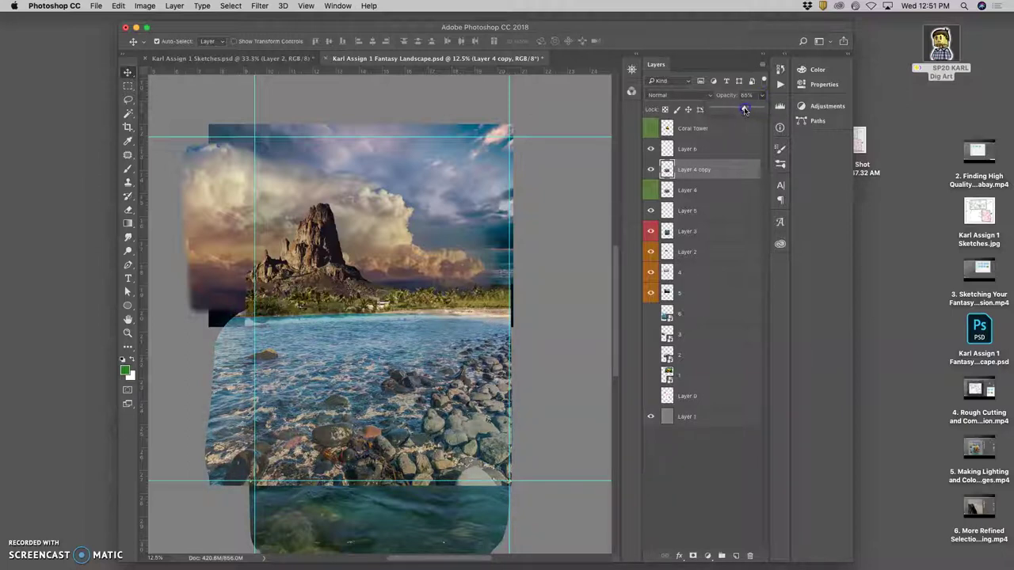
pyautogui.moveTo(721, 113); pyautogui.dragTo(768, 106)
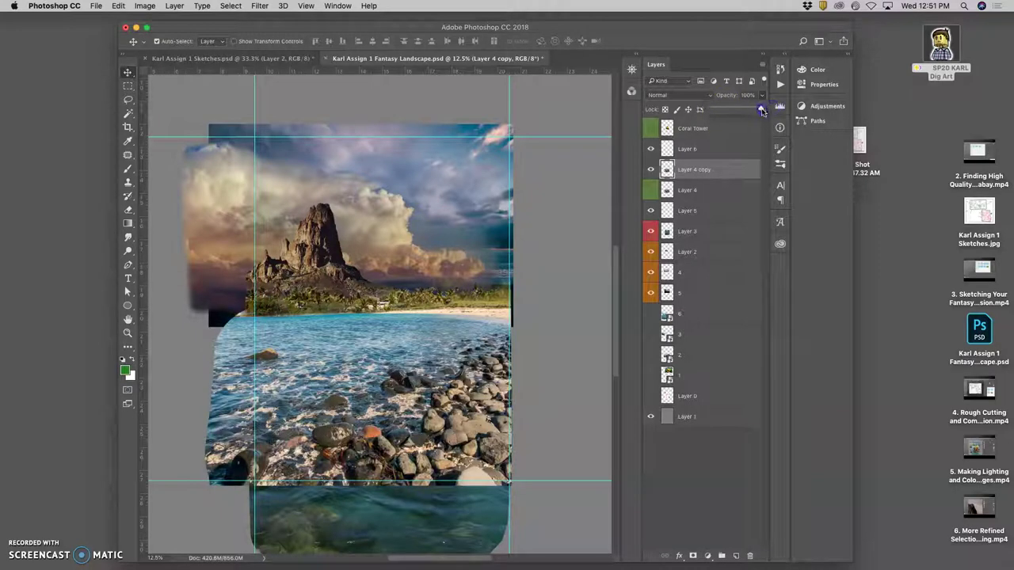
# Step: Set the Eraser brush size to 316 px and erase over the open water on the Layer 4 copy
pyautogui.click(128, 211)
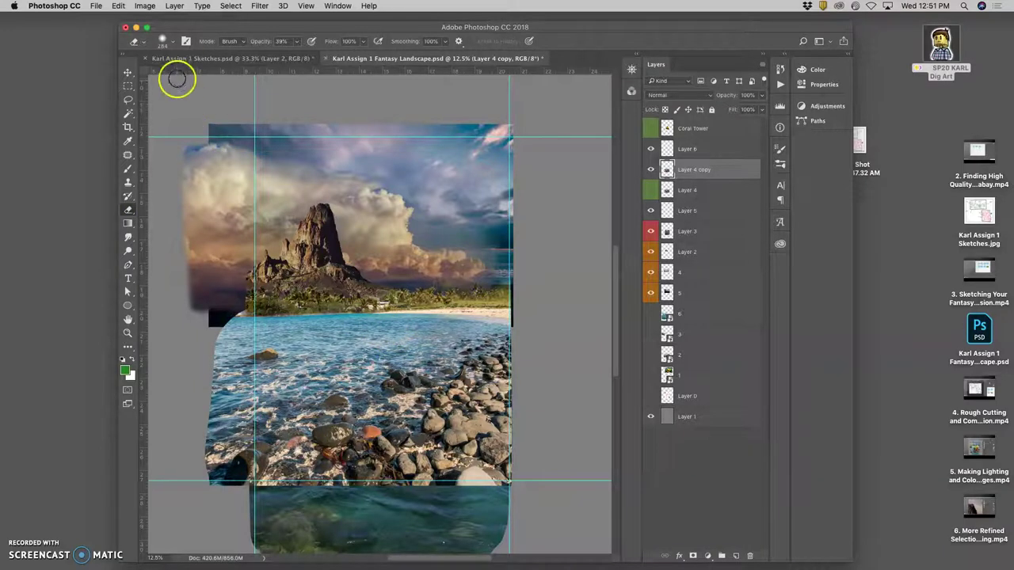
pyautogui.click(172, 42)
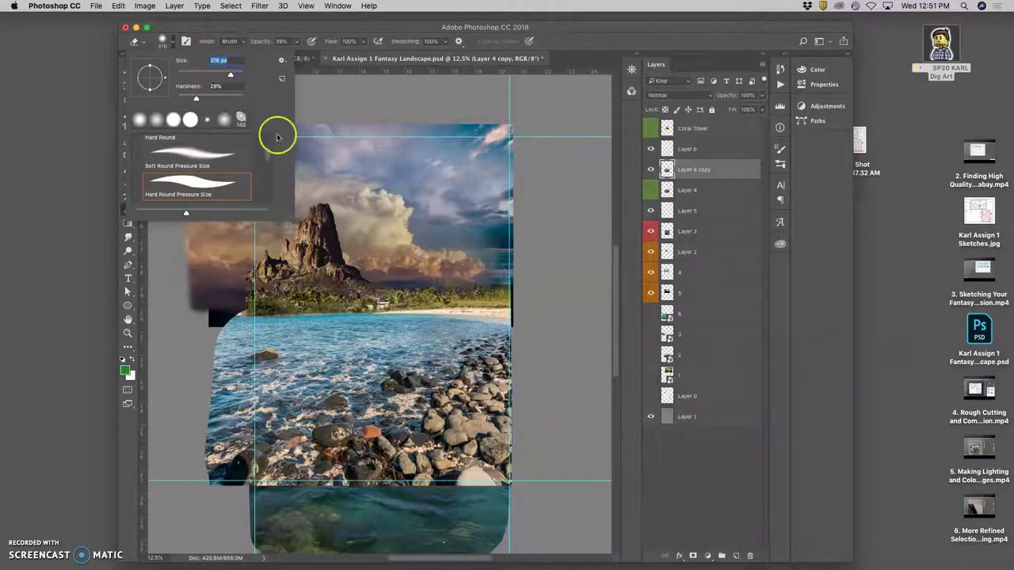
pyautogui.click(354, 366)
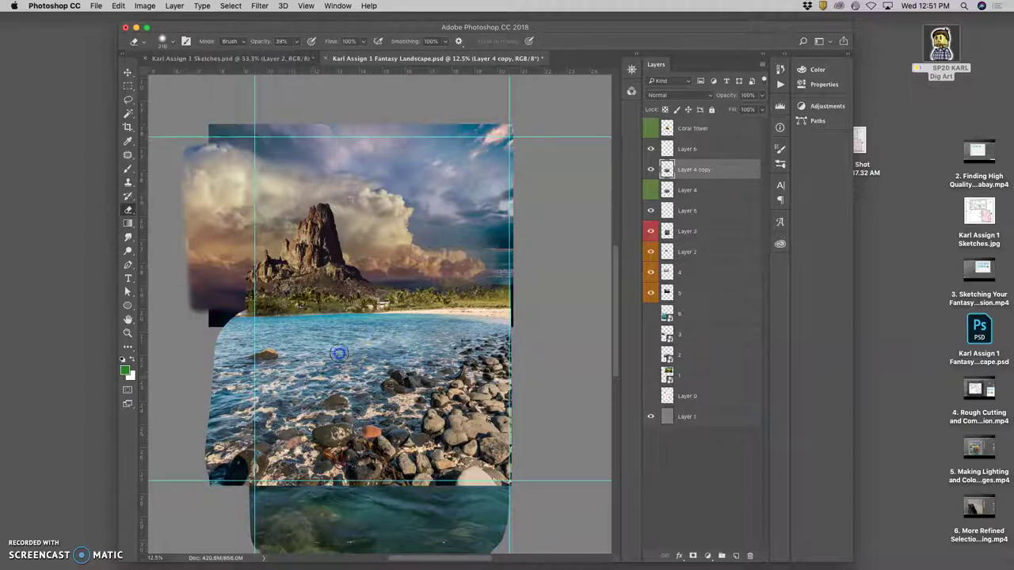